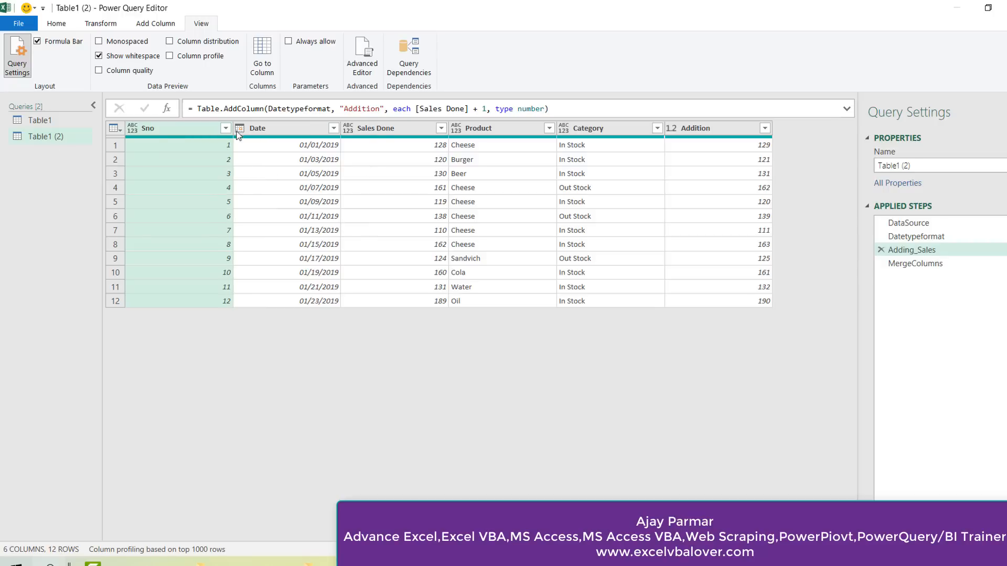
Step: Examine the M code of the Table1 query in the Advanced Editor
click(55, 122)
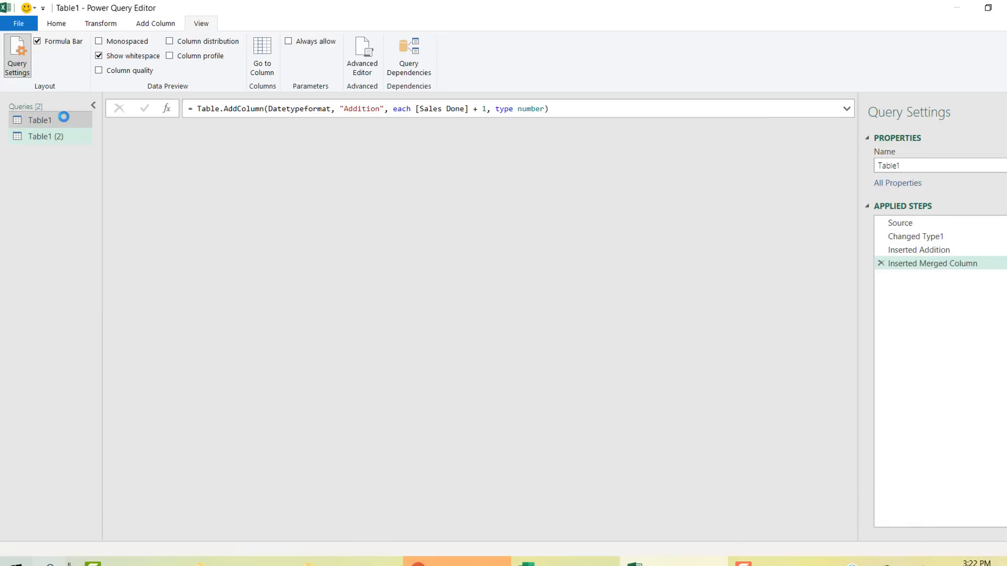
click(362, 51)
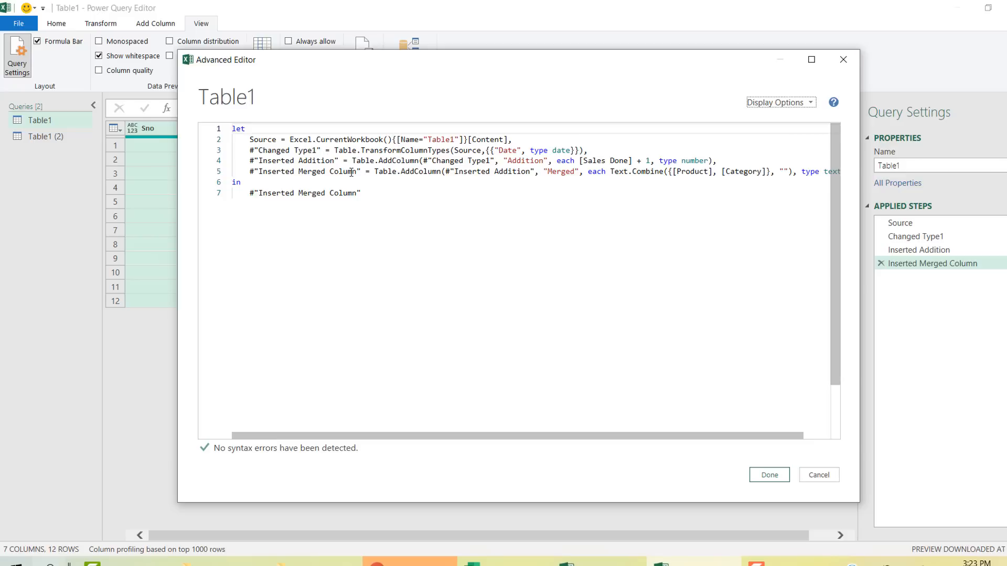
click(769, 475)
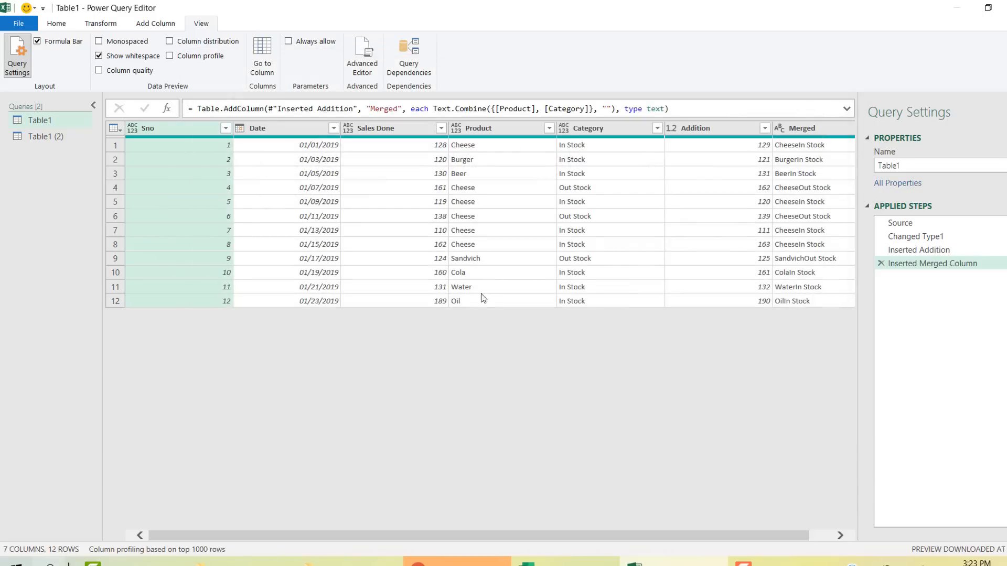
Step: In the Table1 (2) query code, insert a space in the MergeColumns step name on line 5 and apply the code
click(62, 134)
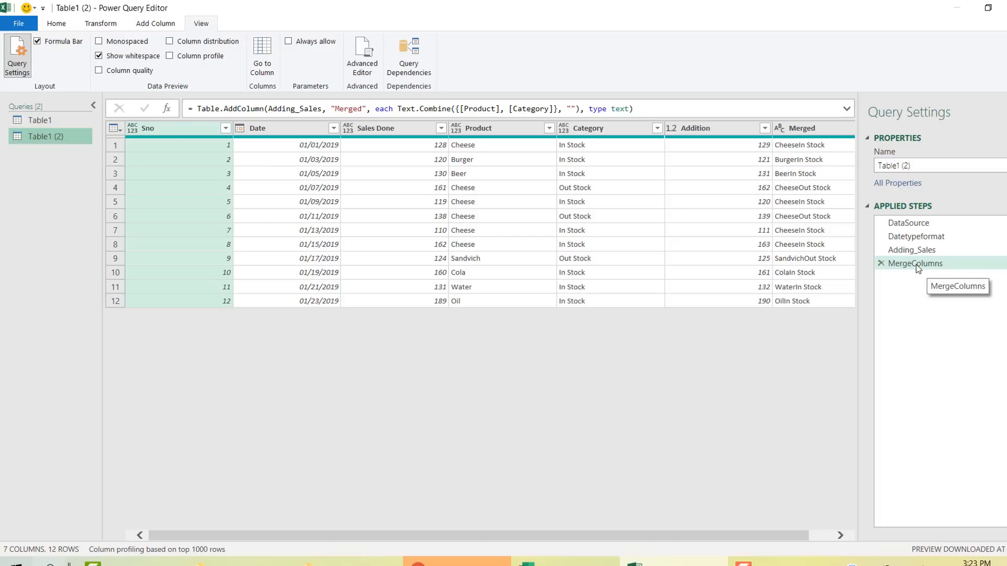
click(360, 66)
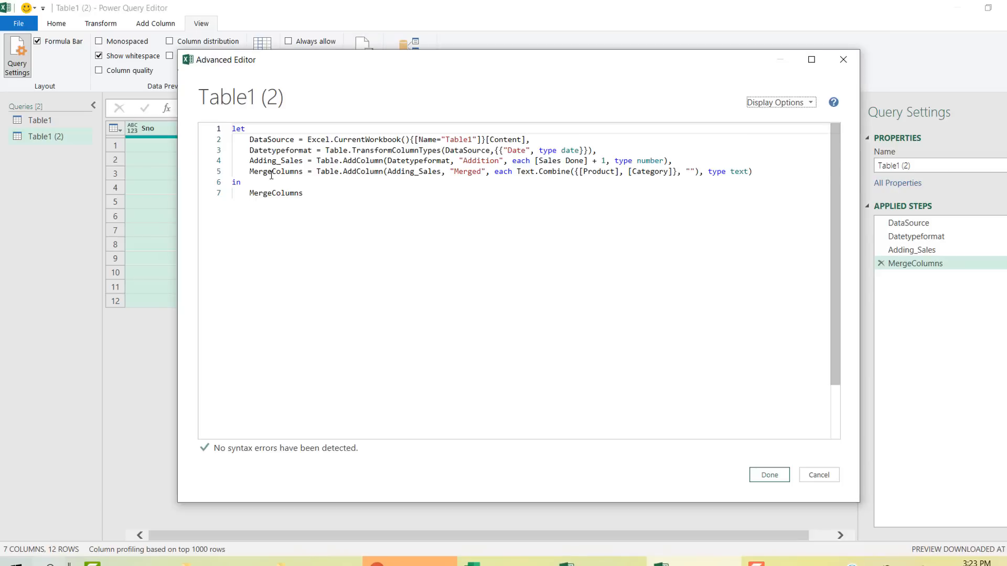
click(271, 173)
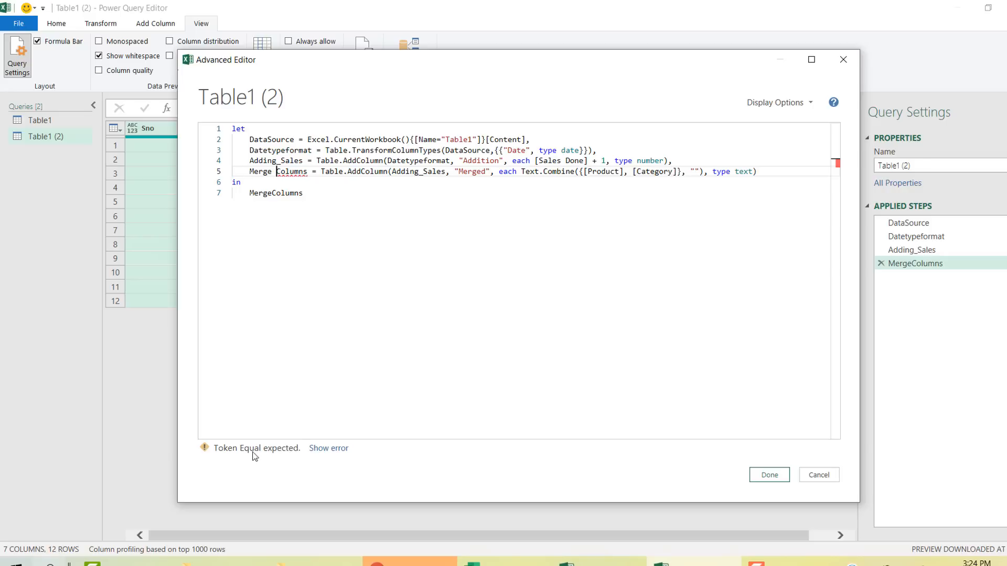
click(776, 481)
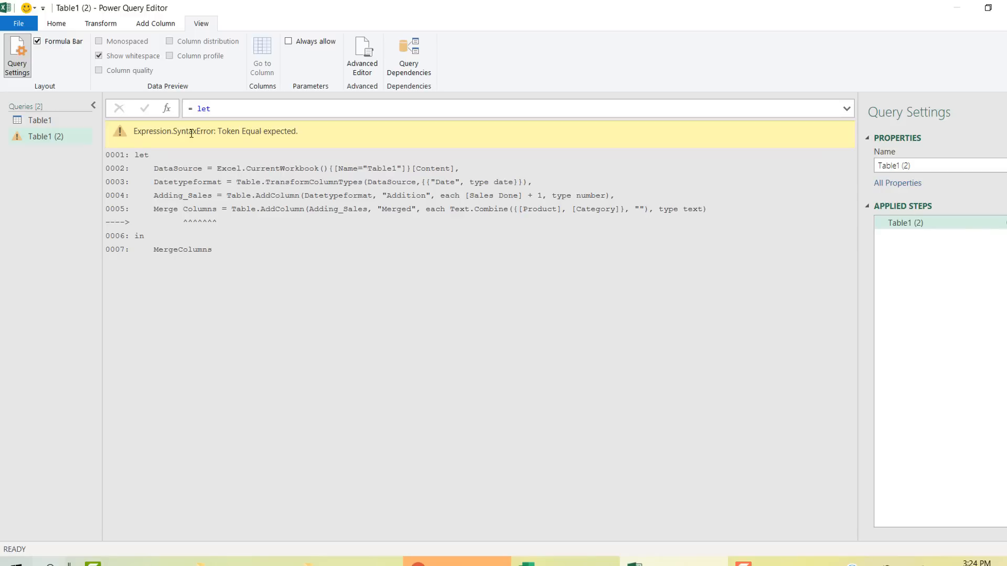
Step: Rewrite the line 5 step name of Table1 (2) as the quoted identifier #"Merge Columns" and apply the code
click(363, 65)
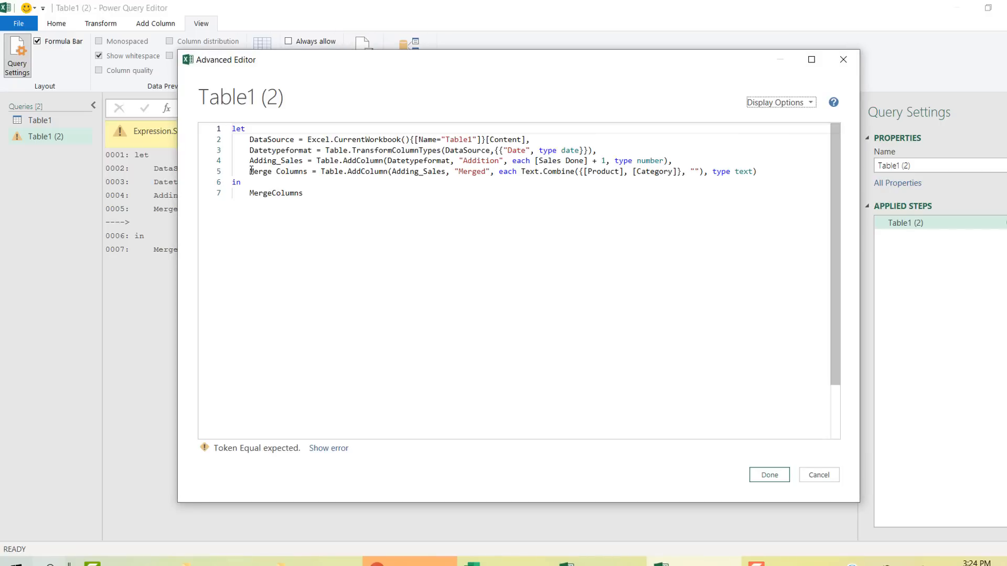
click(250, 171)
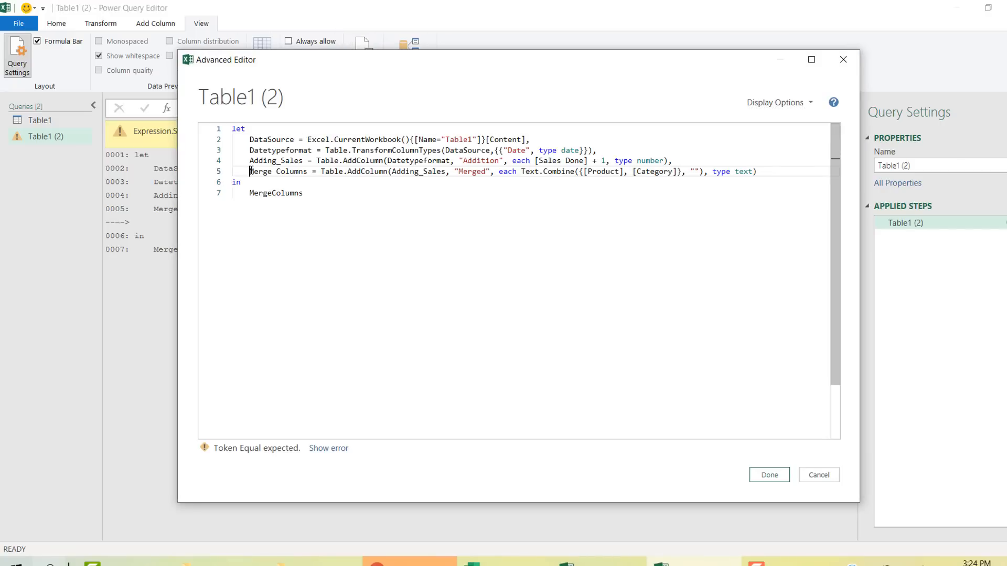
text([)
key(Right)
key(Right)
key(Right)
key(Right)
key(Right)
key(Right)
key(Right)
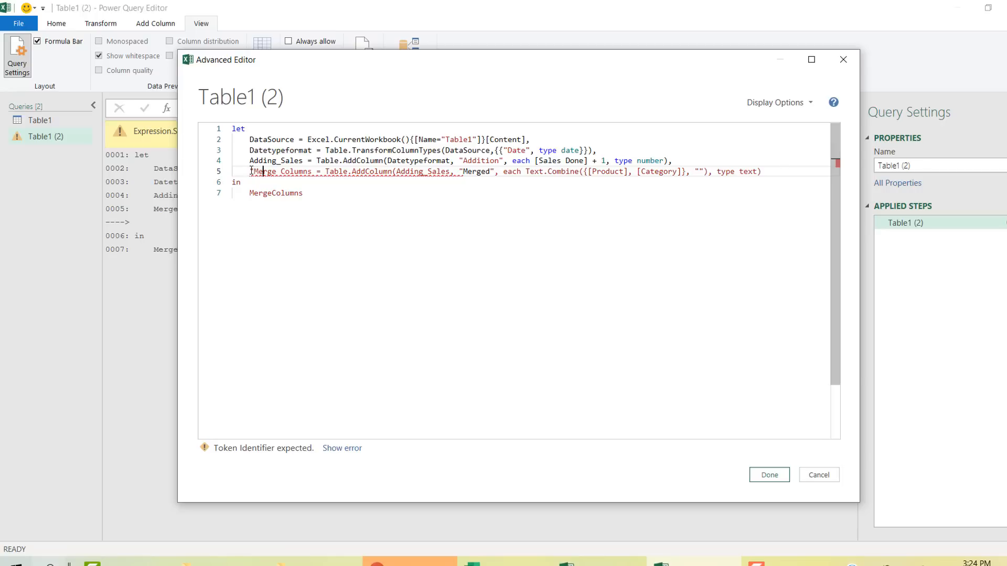
key(Right)
key(Right)
key(Right)
key(Right)
key(Right)
key(Right)
text(")
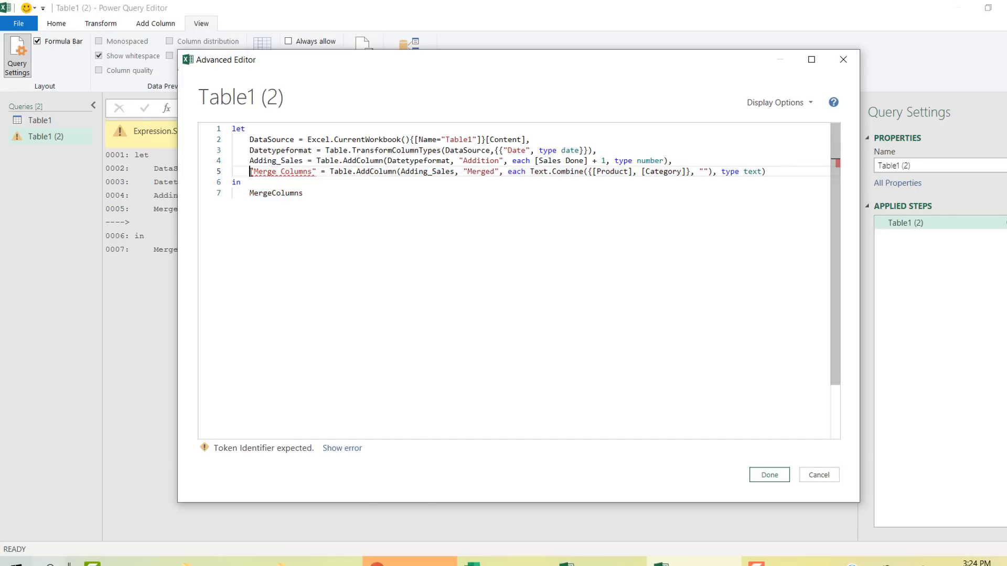
text(#)
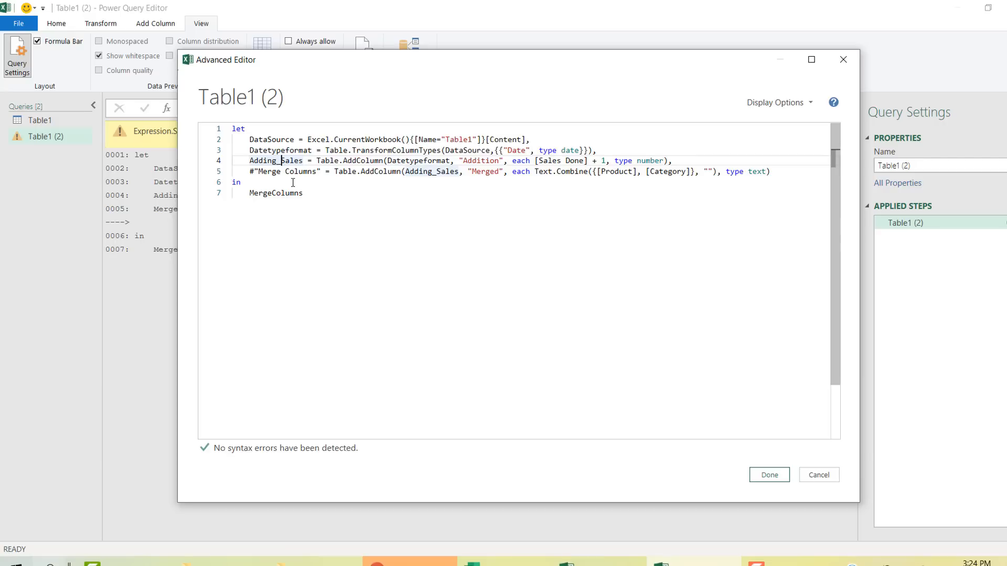
click(338, 197)
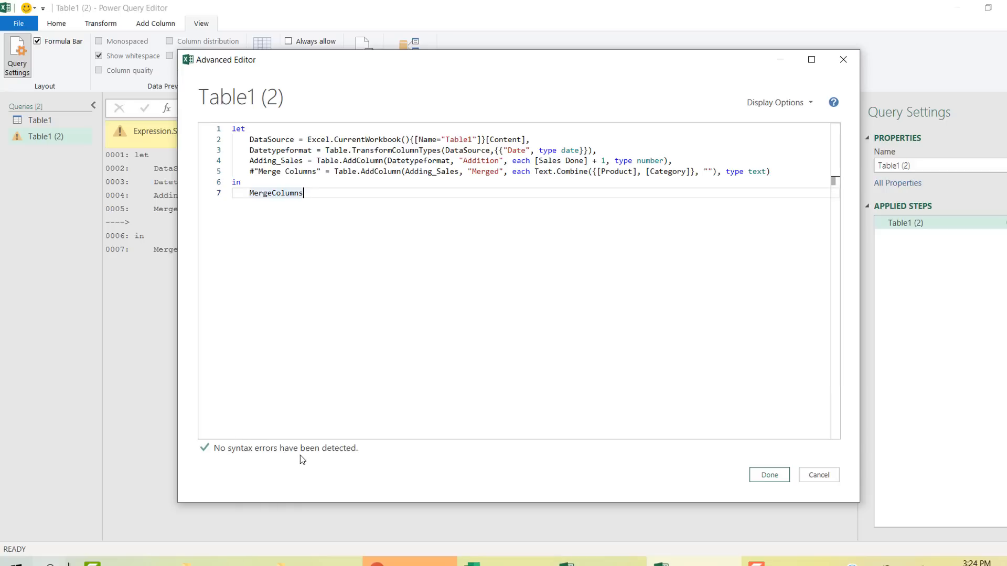
click(778, 476)
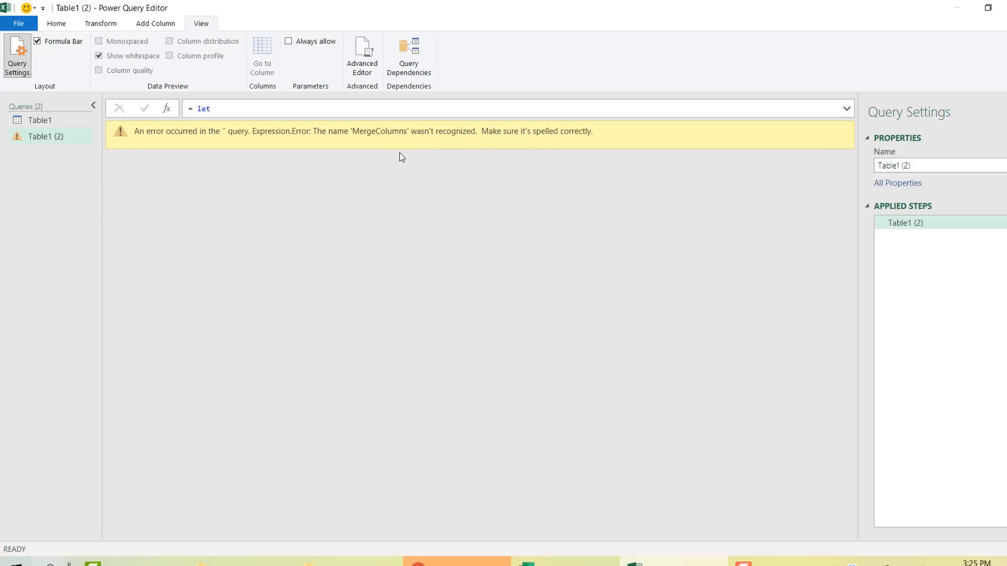
Step: Change the output after "in" to #"Merge Columns" in the Table1 (2) code, apply it and review the code
double_click(376, 132)
click(361, 57)
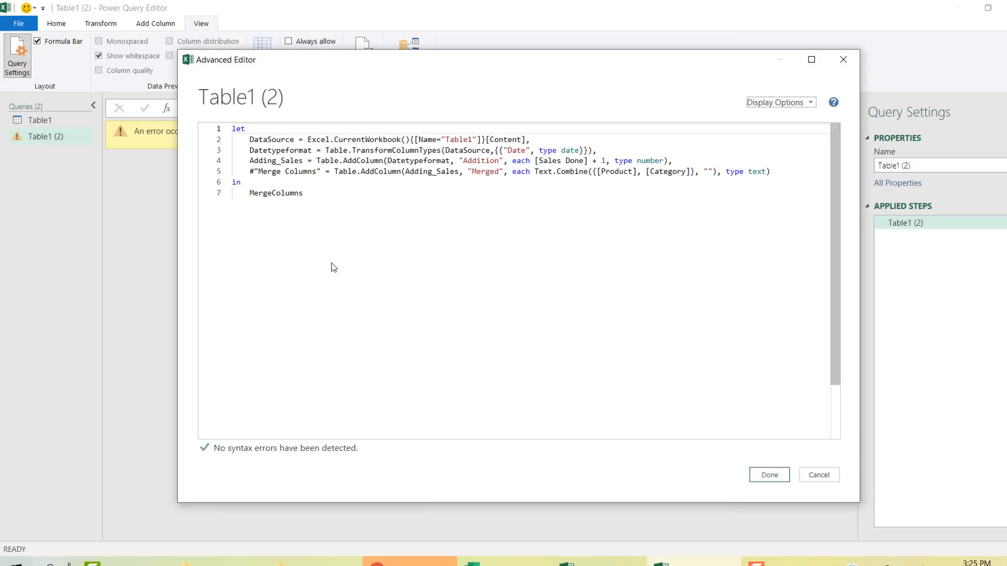
click(249, 193)
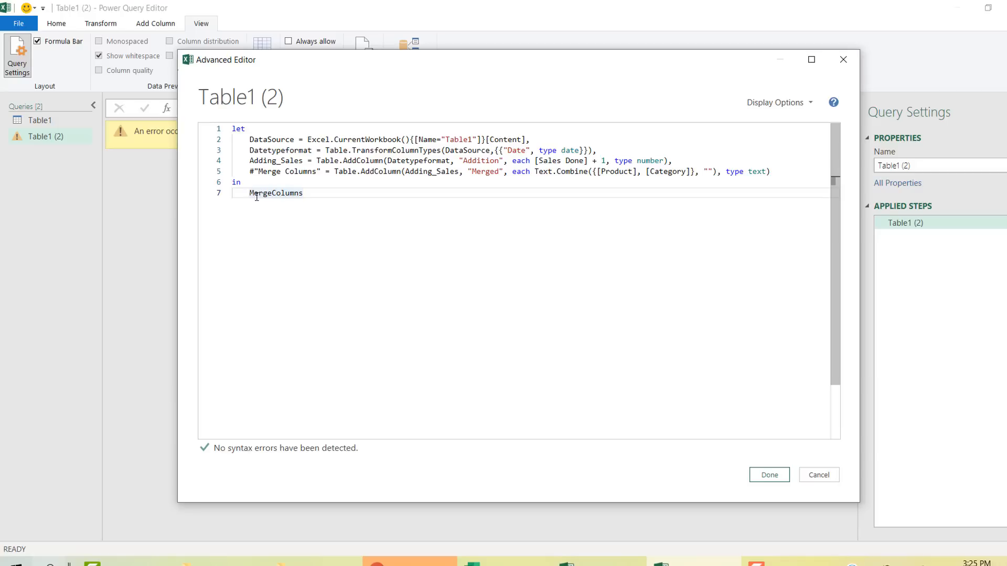
text(#")
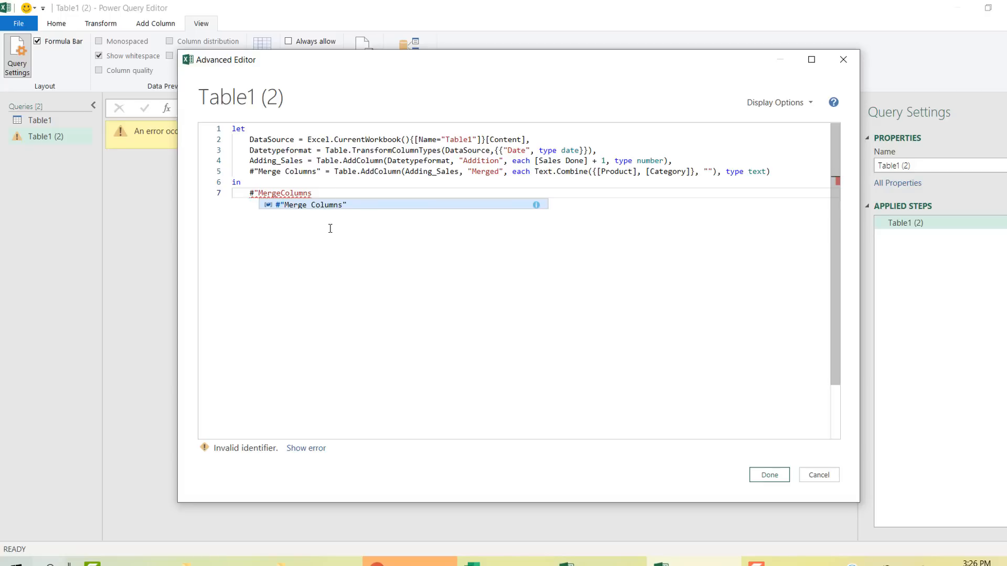
key(Tab)
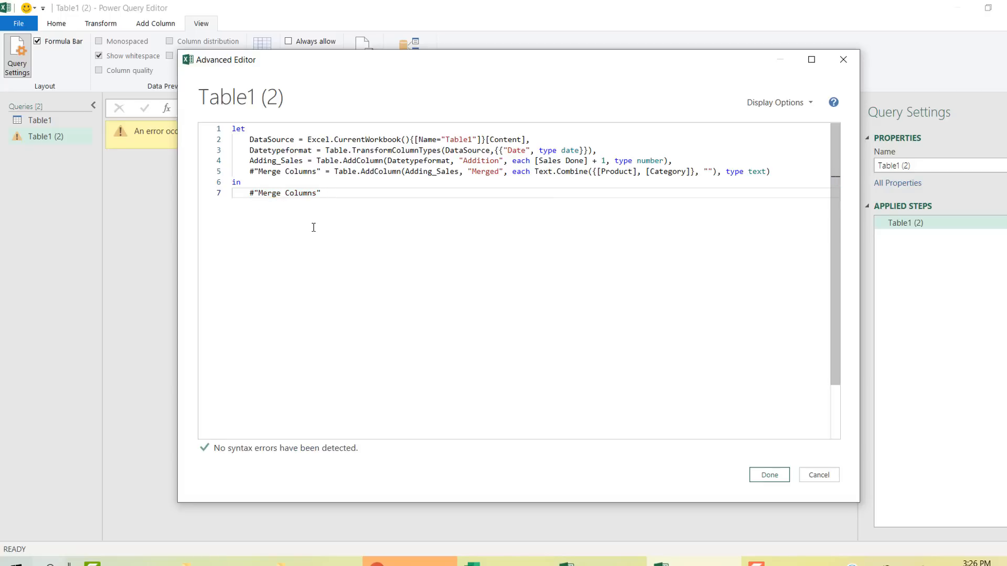
click(775, 479)
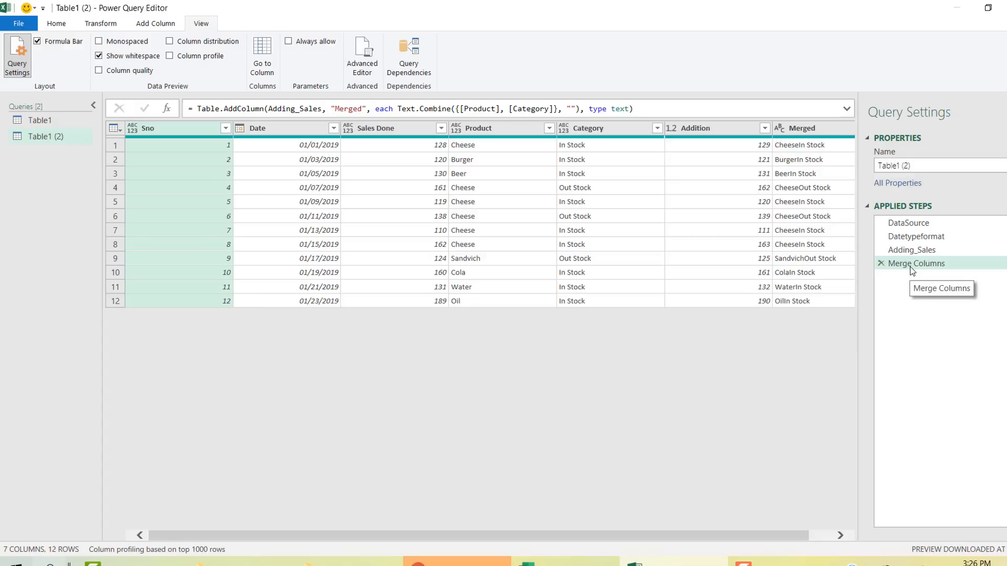
click(360, 64)
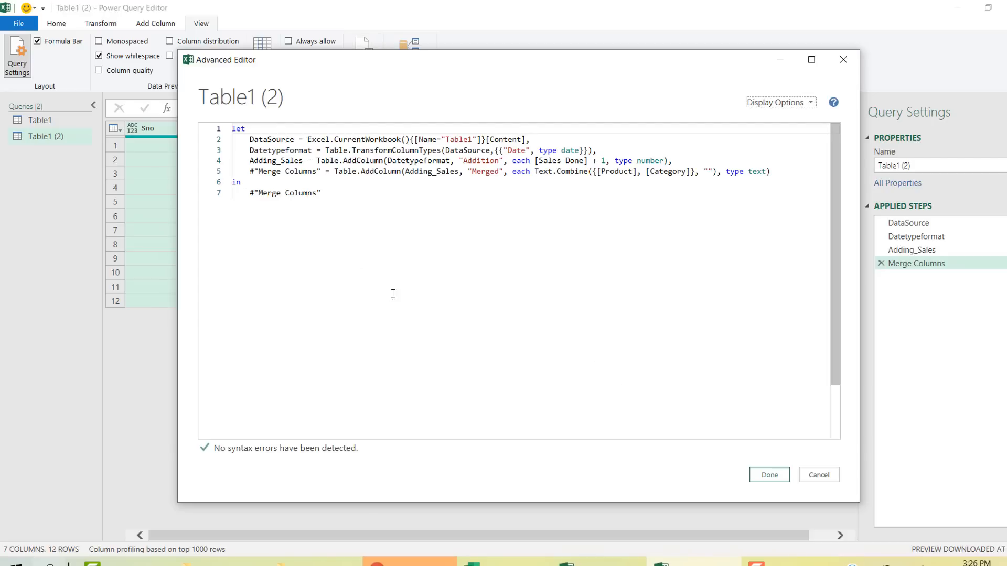
click(769, 477)
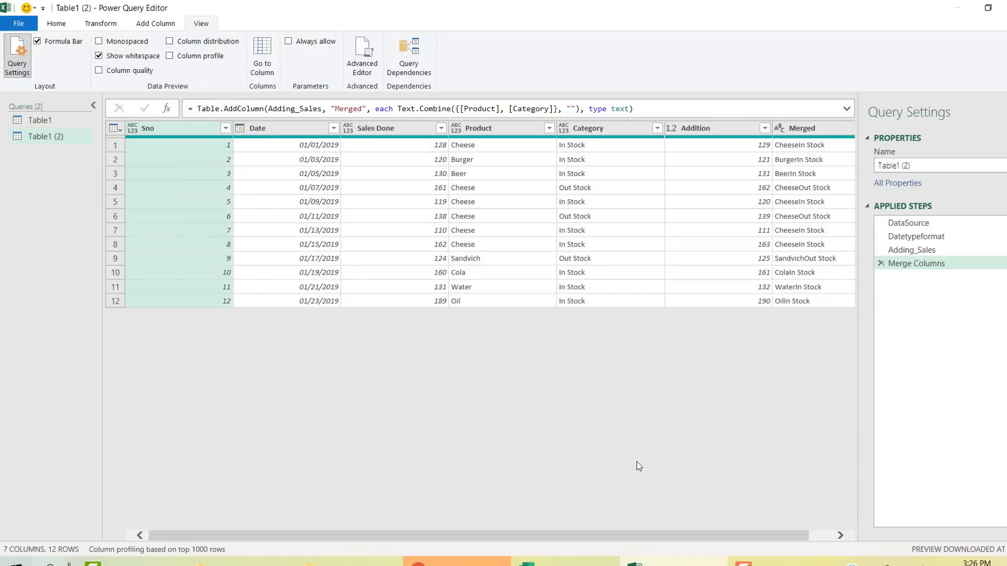
right_click(42, 161)
mouse_move(90, 181)
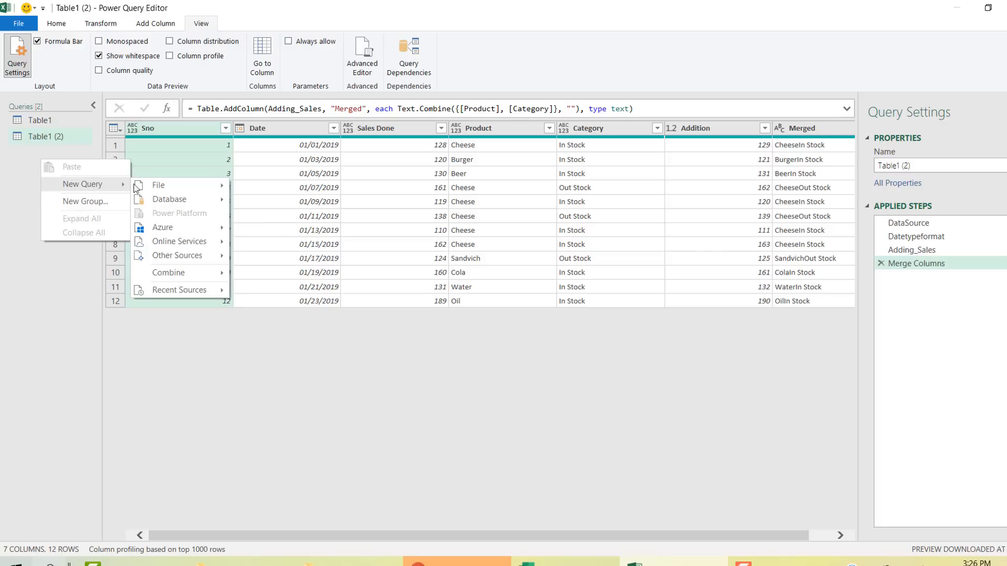
mouse_move(196, 256)
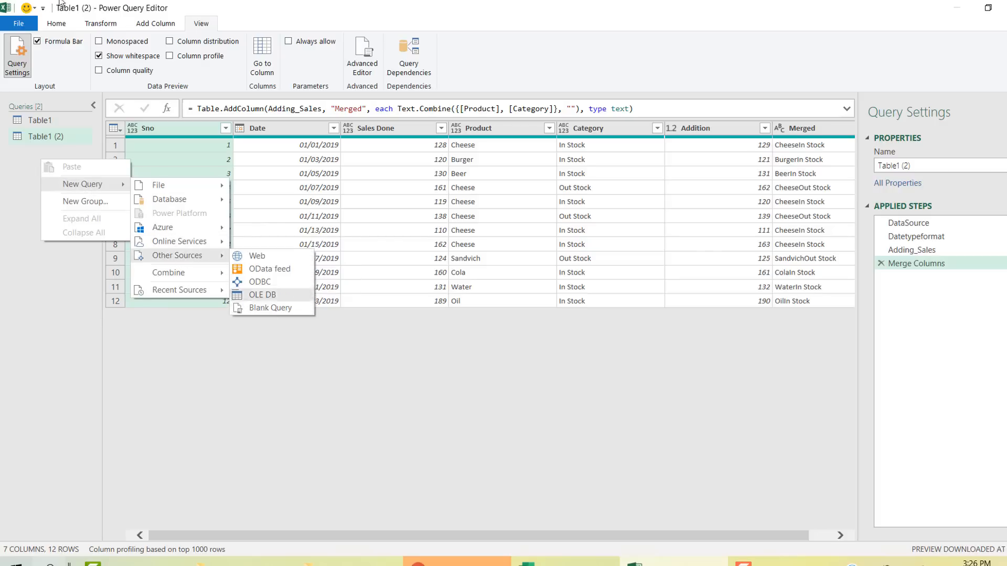
click(57, 29)
Step: Create a new blank query from the other data sources
click(56, 24)
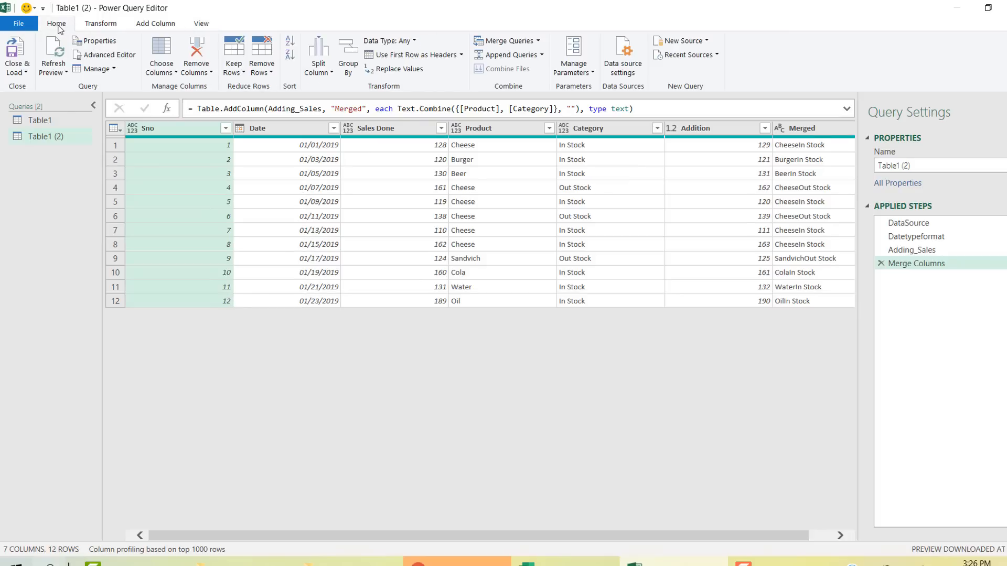
click(706, 42)
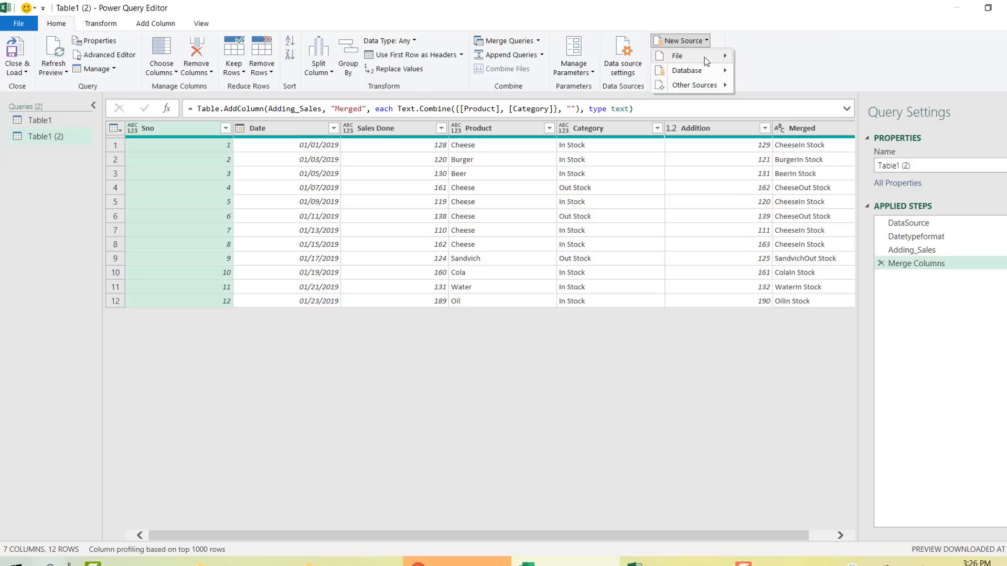
mouse_move(697, 85)
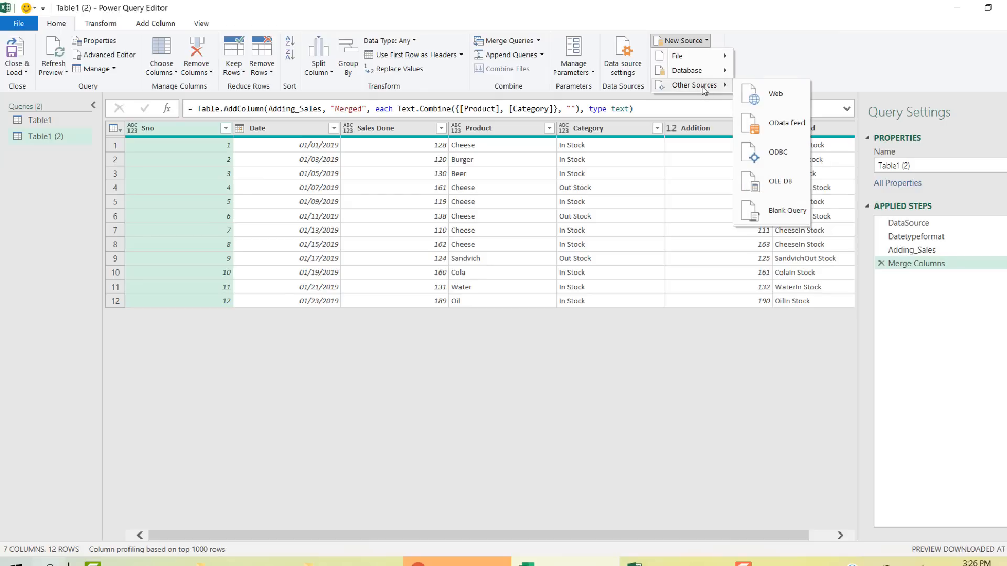
click(783, 215)
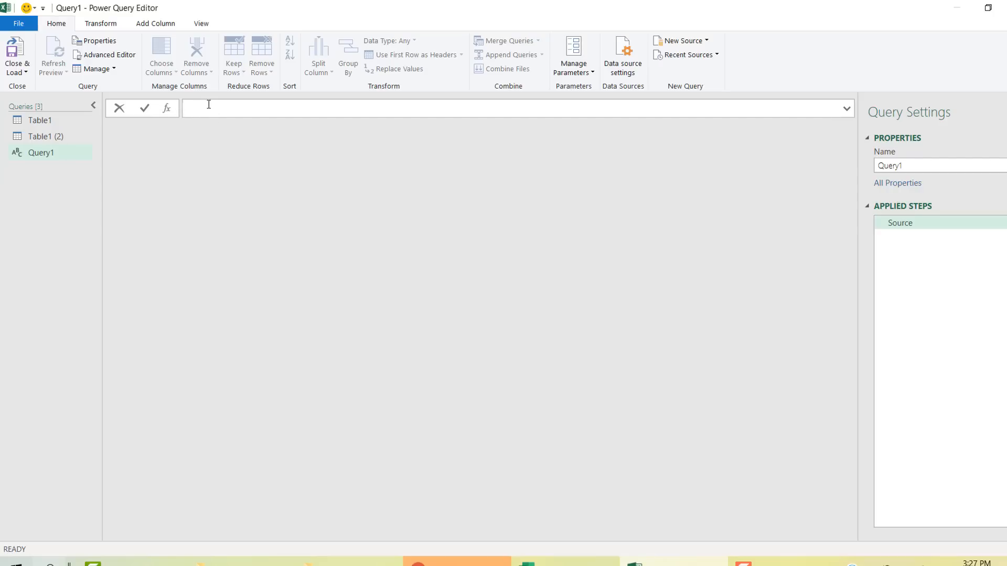
Step: Open the new blank query's code in the Advanced Editor and delete all of its default text
click(203, 24)
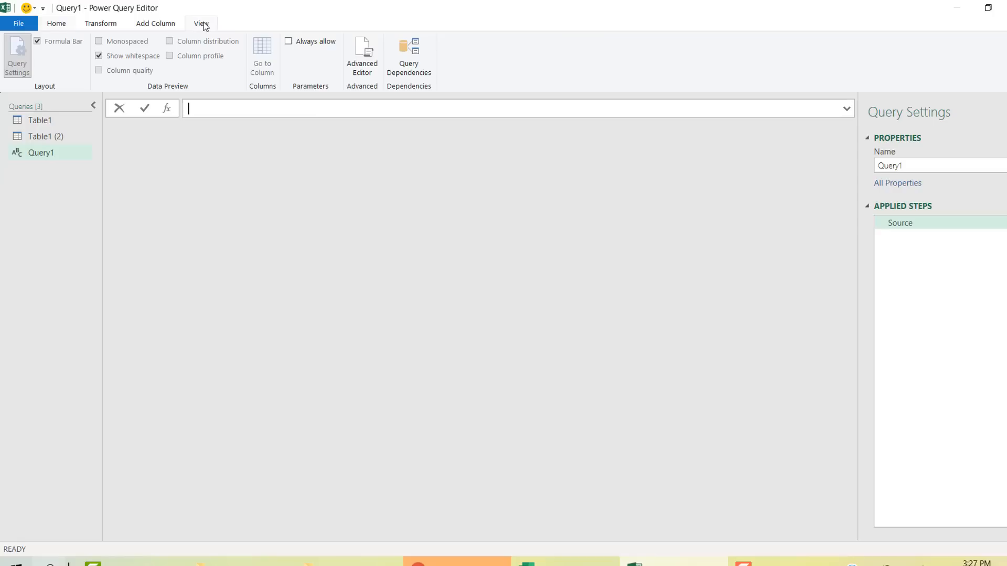
click(366, 63)
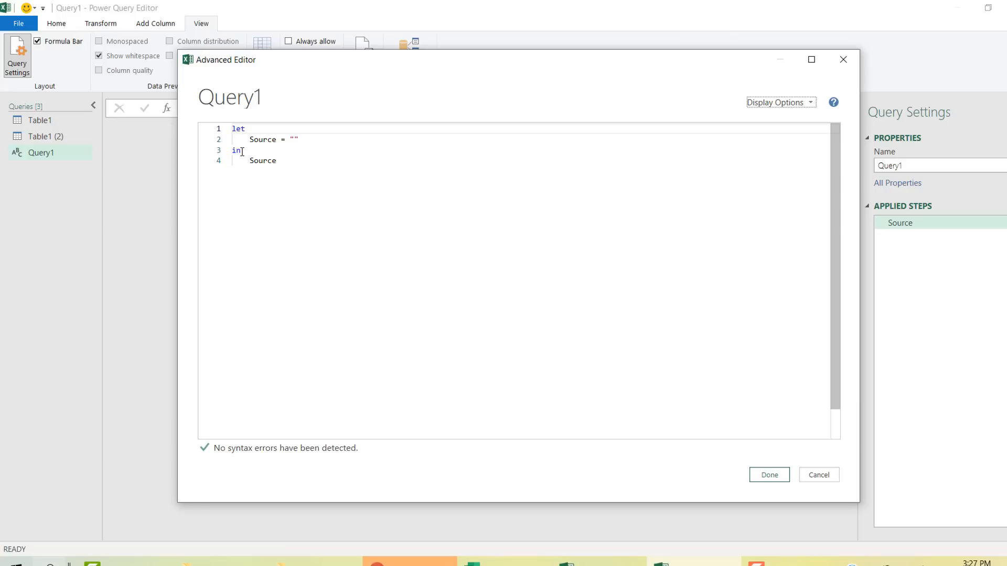
click(293, 160)
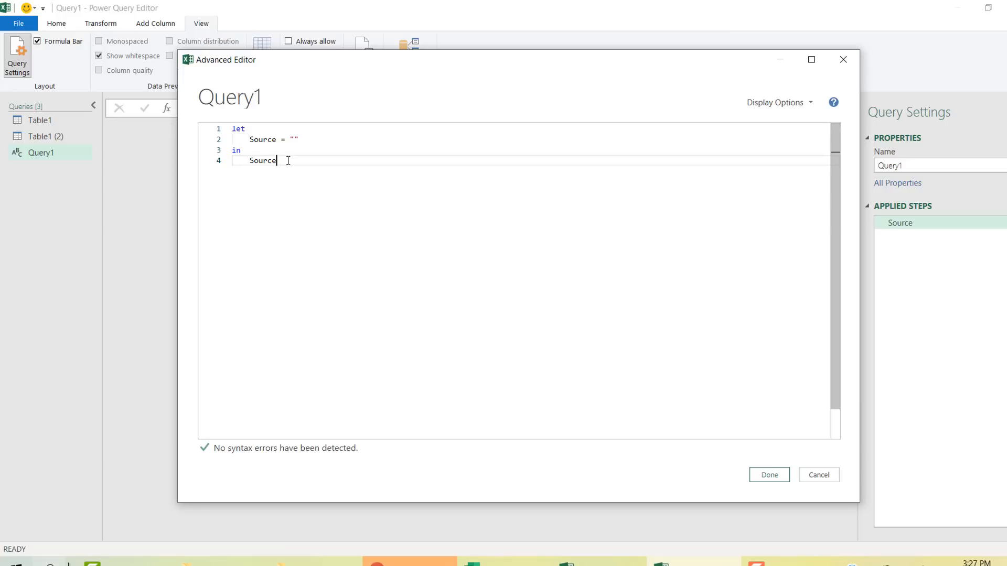
key(BackSpace)
key(BackSpace)
key(BackSpace)
key(BackSpace)
key(BackSpace)
key(BackSpace)
key(BackSpace)
key(BackSpace)
key(BackSpace)
key(BackSpace)
key(BackSpace)
key(BackSpace)
key(BackSpace)
key(BackSpace)
key(BackSpace)
key(BackSpace)
key(BackSpace)
key(BackSpace)
key(BackSpace)
key(BackSpace)
key(BackSpace)
key(BackSpace)
key(BackSpace)
key(BackSpace)
key(BackSpace)
key(BackSpace)
key(BackSpace)
key(BackSpace)
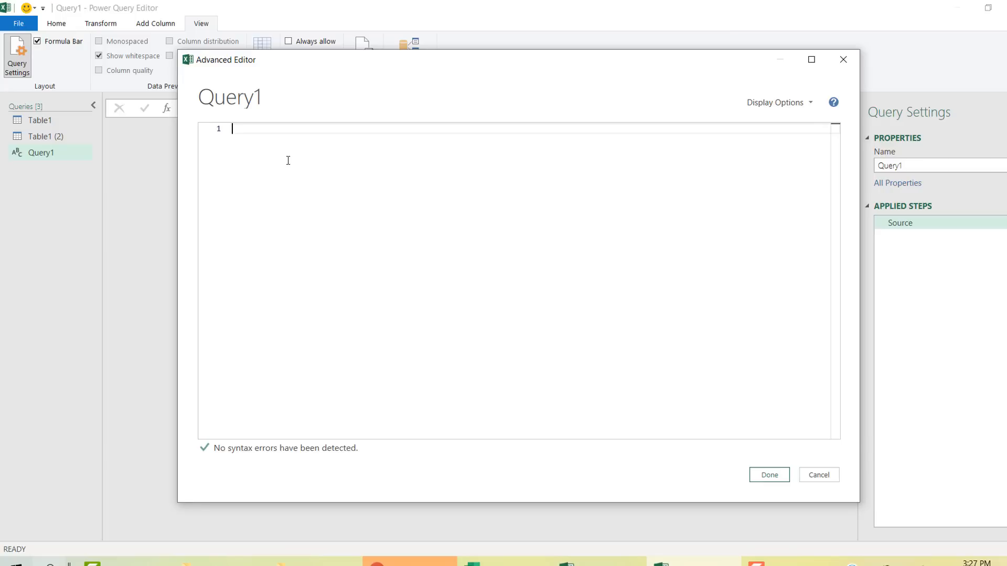
Step: Write a "let" and "in" skeleton with three blank lines between them, and place the cursor on line 3
text(let)
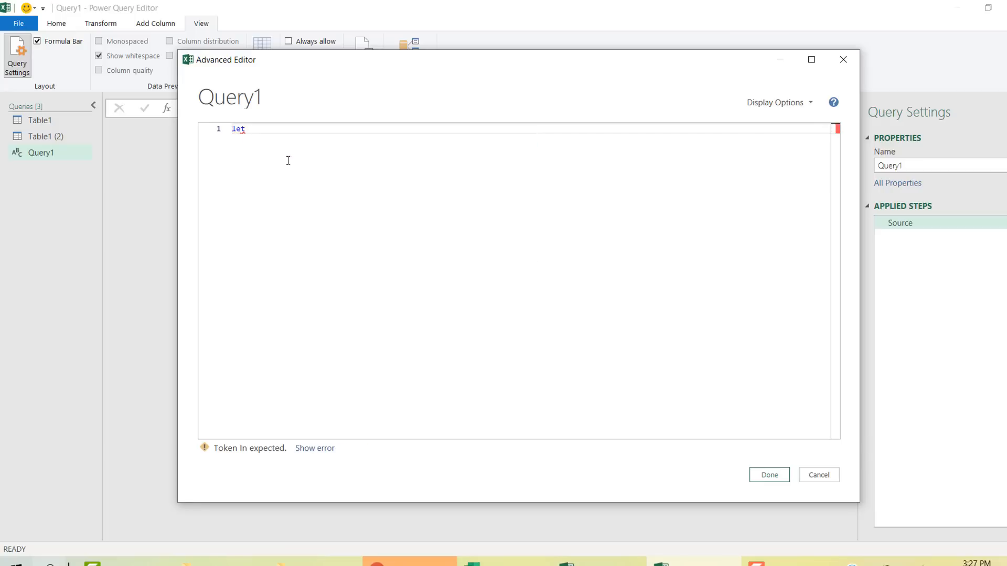
key(Return)
key(Return)
key(Return)
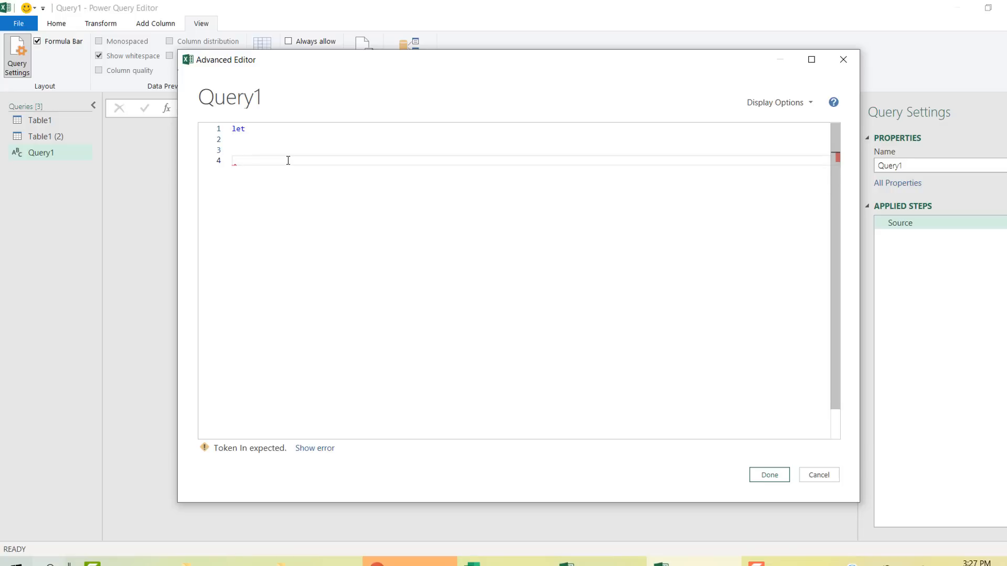
key(Return)
text(in)
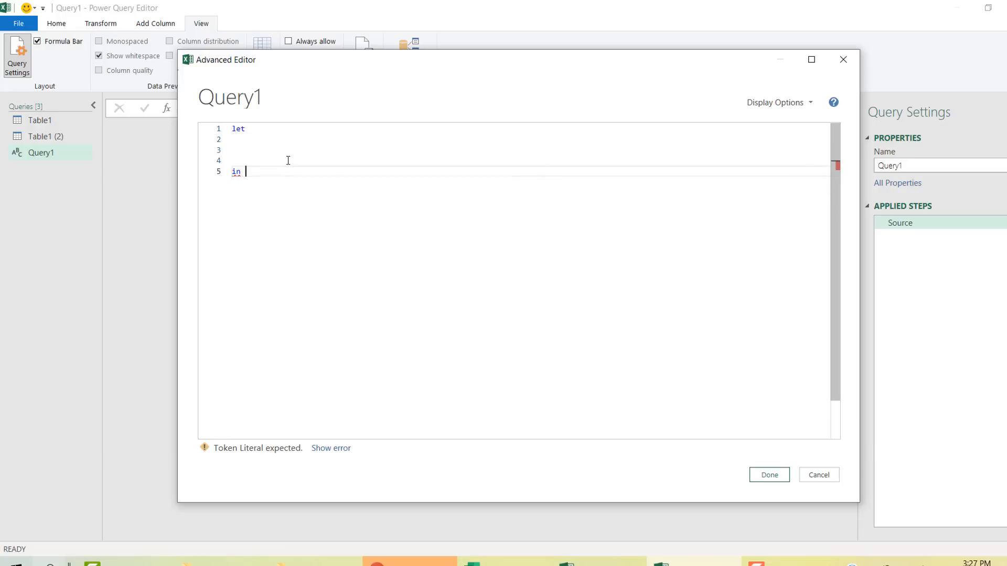
key(Up)
key(Up)
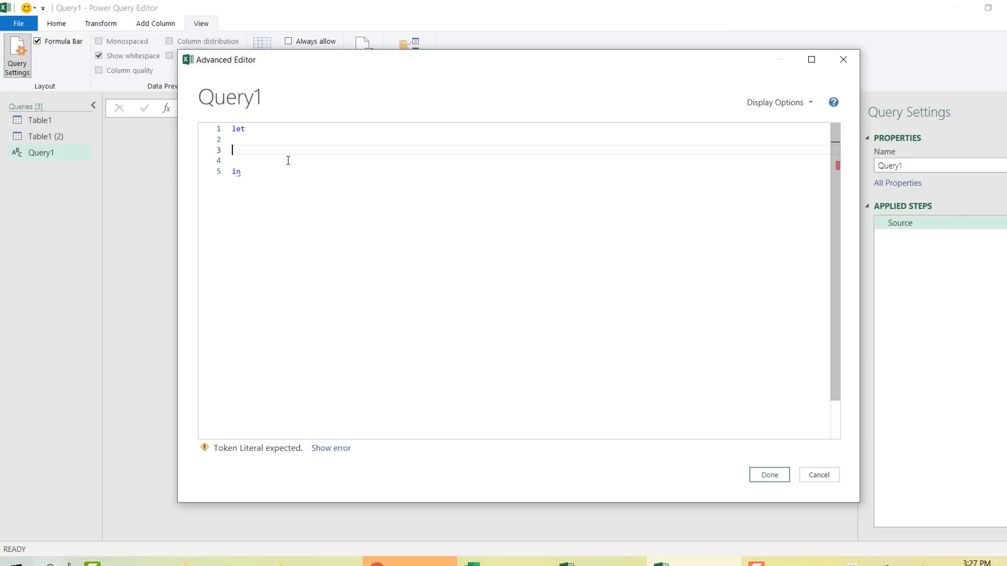
Step: Define step1 = 2+2 on line 2 and step2 = step1+10 on line 3, under "let"
click(257, 137)
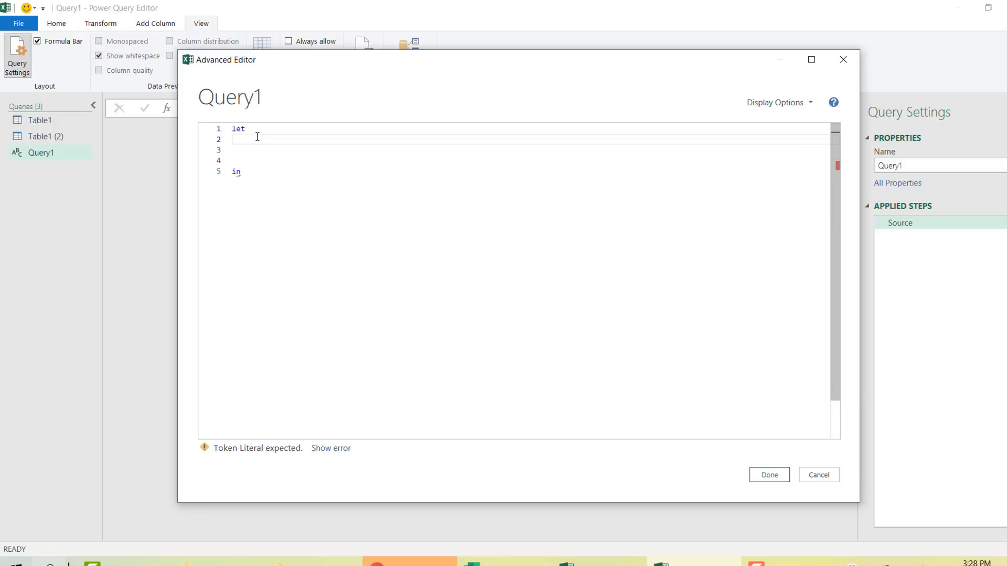
text(step1 = 2+2)
key(Return)
text(ste)
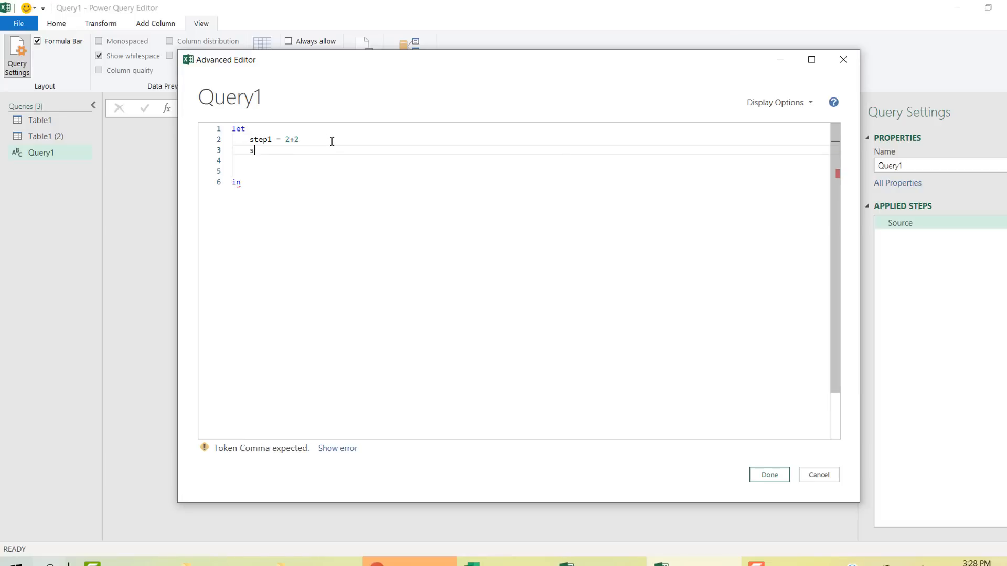
text(p2 = step1)
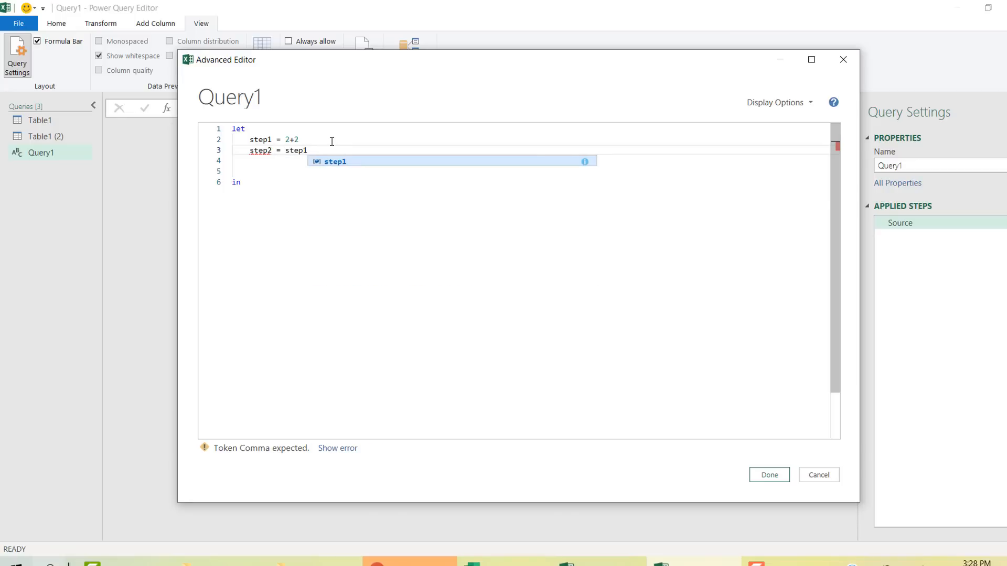
key(Escape)
text(+10)
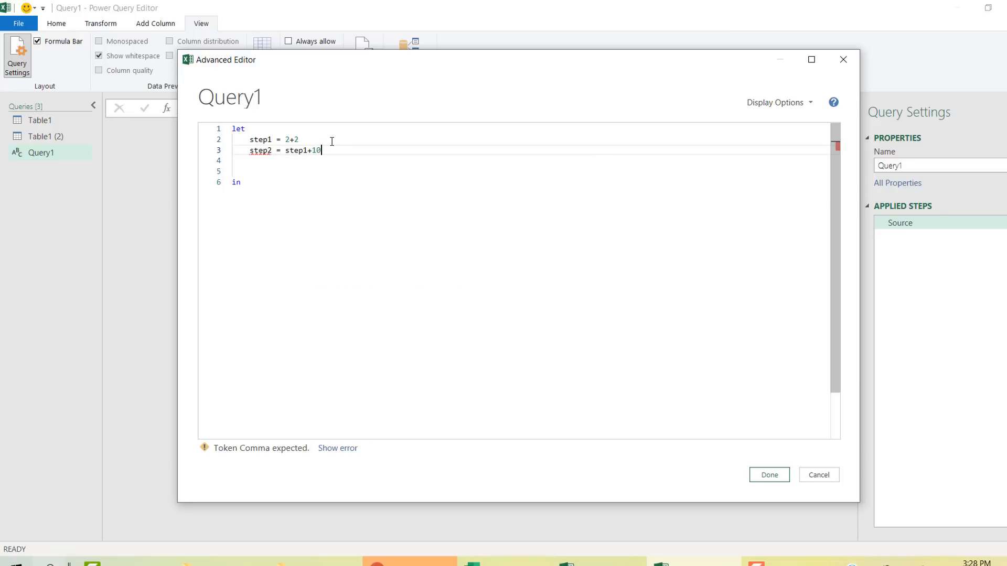
Step: Define step3 = step2+10 on line 4 of the query code
key(Down)
text(step3)
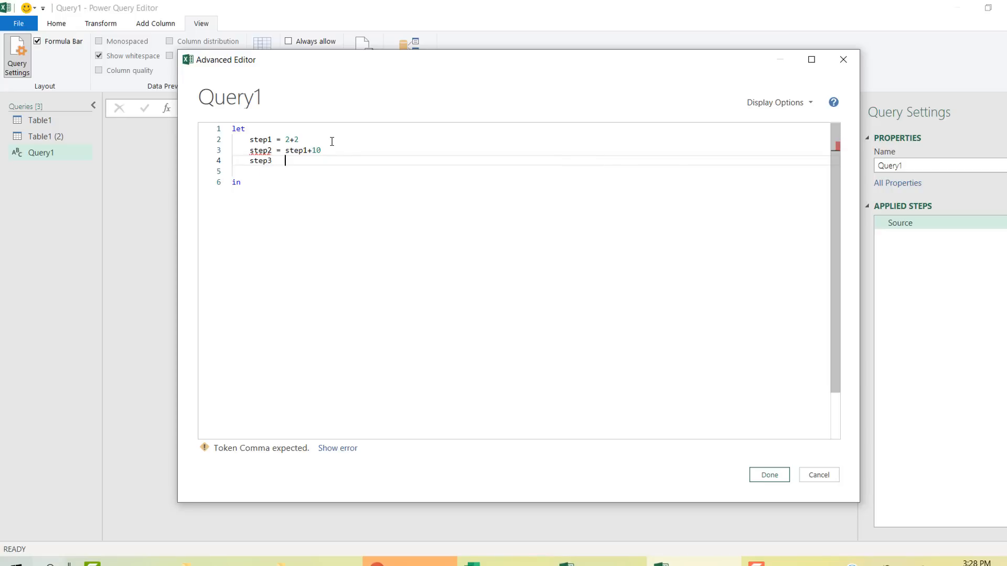
key(BackSpace)
key(BackSpace)
text(= step)
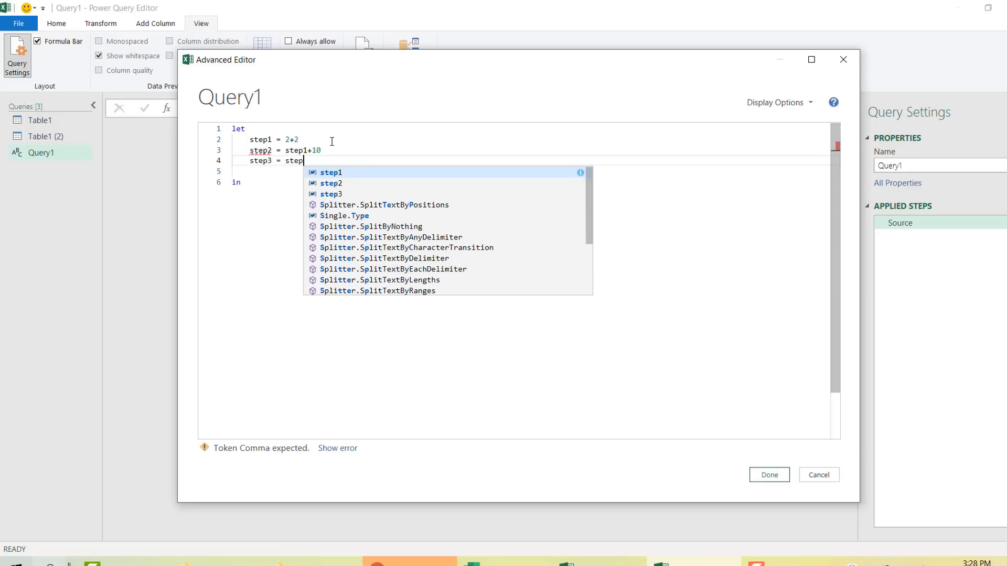
text(2+)
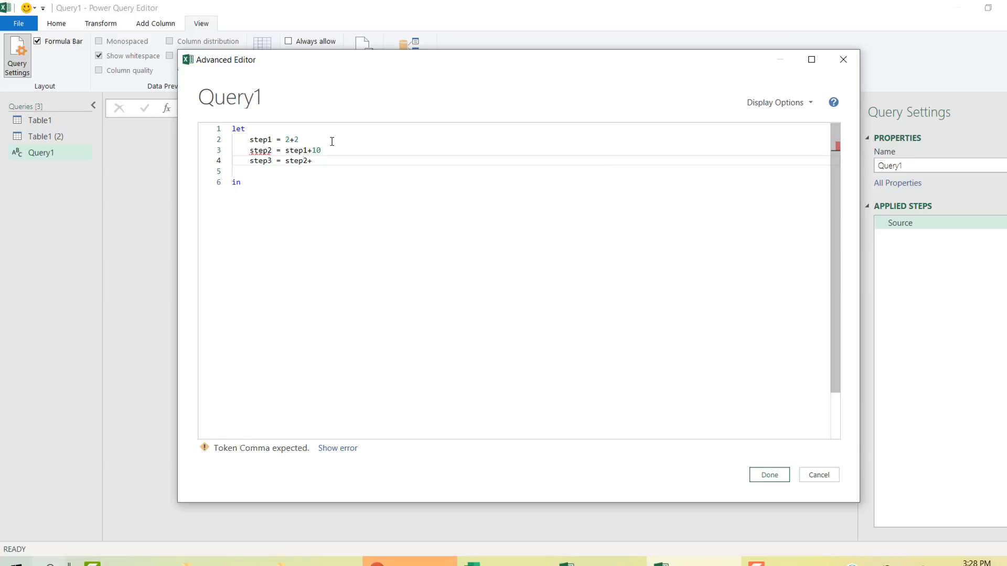
text(10)
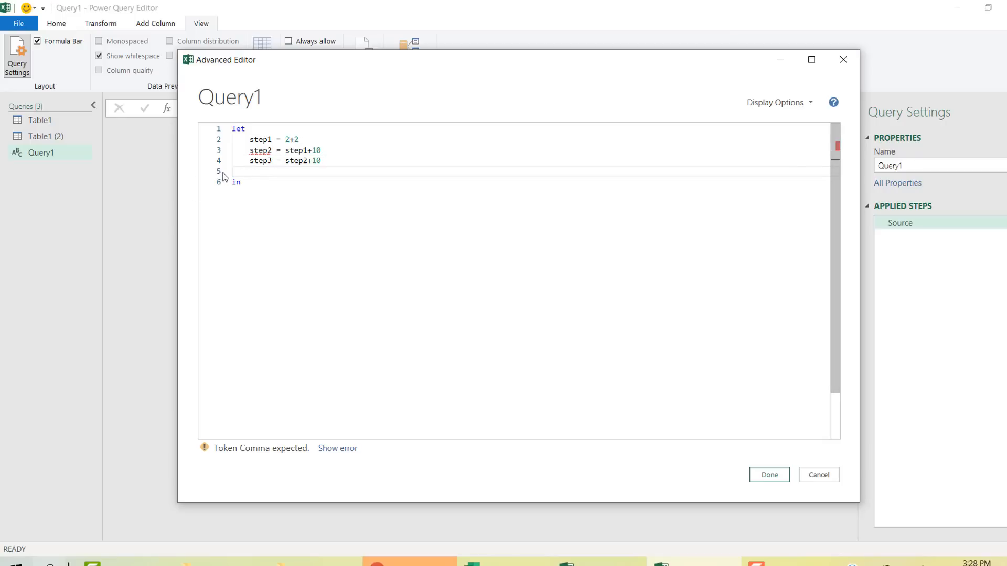
Step: Return step3 as the query output on a new indented line below "in"
click(255, 191)
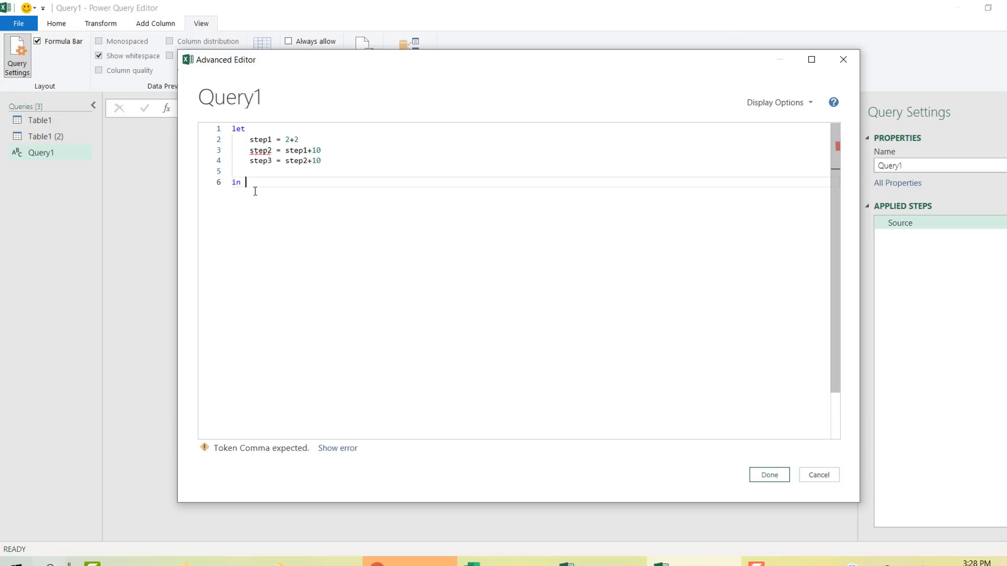
key(Return)
text(step)
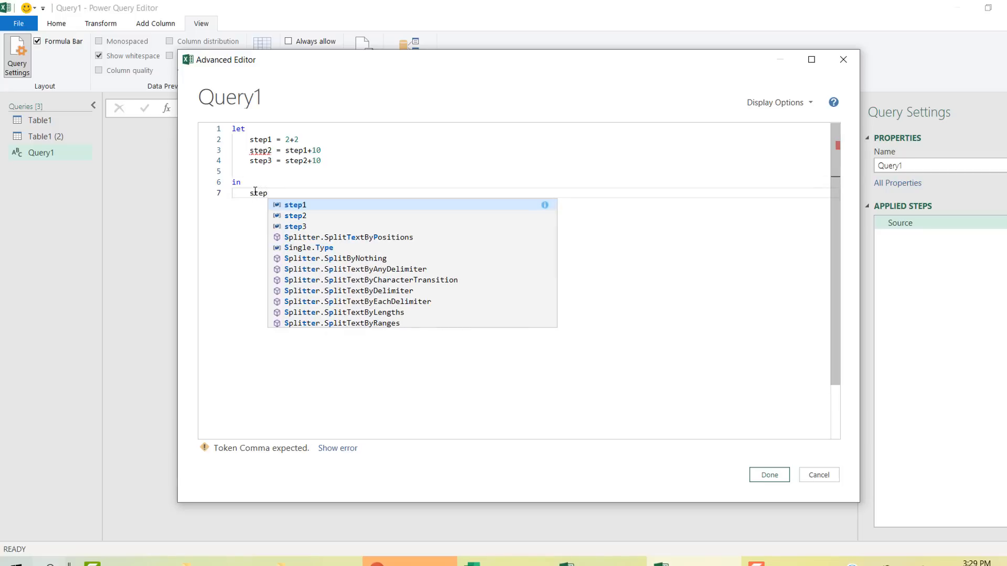
key(Down)
key(Down)
key(Return)
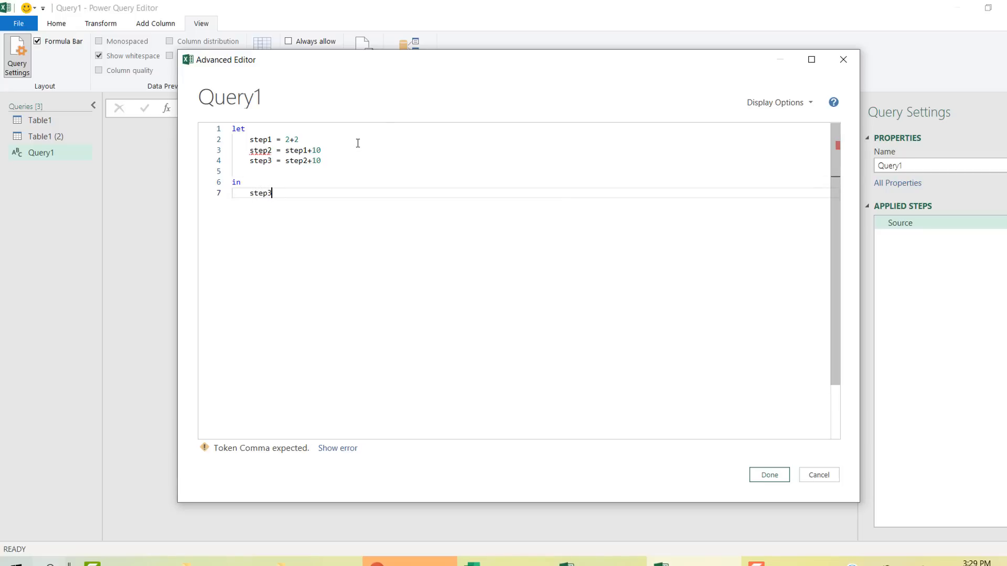
Step: Add the separating commas at the end of the step1 and step2 lines
click(366, 163)
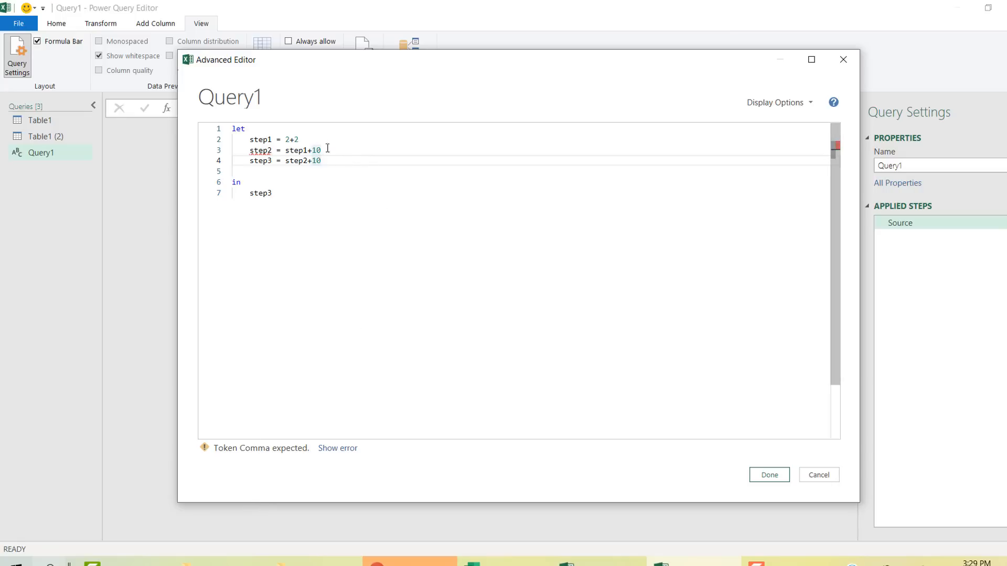
click(313, 135)
text(,)
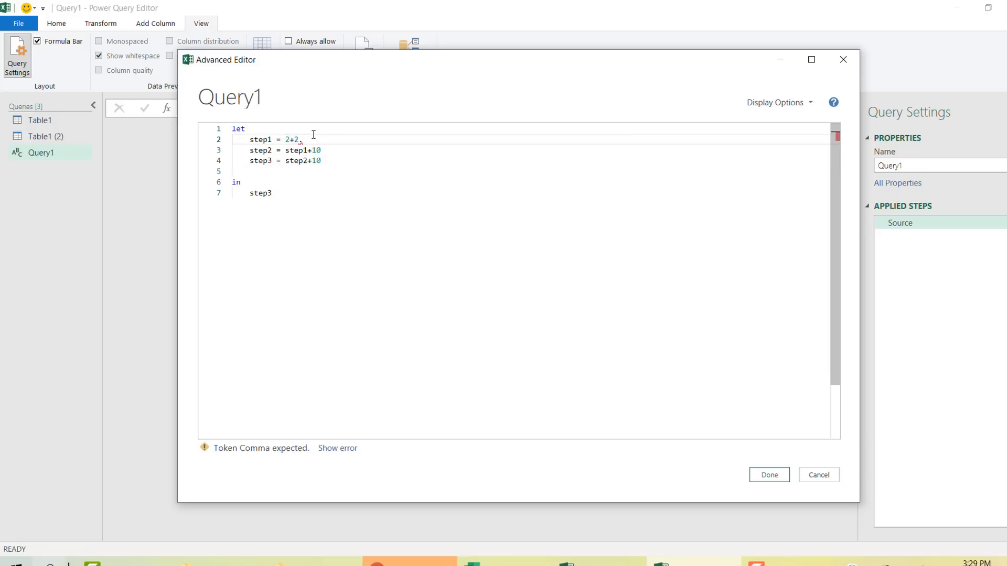
click(342, 150)
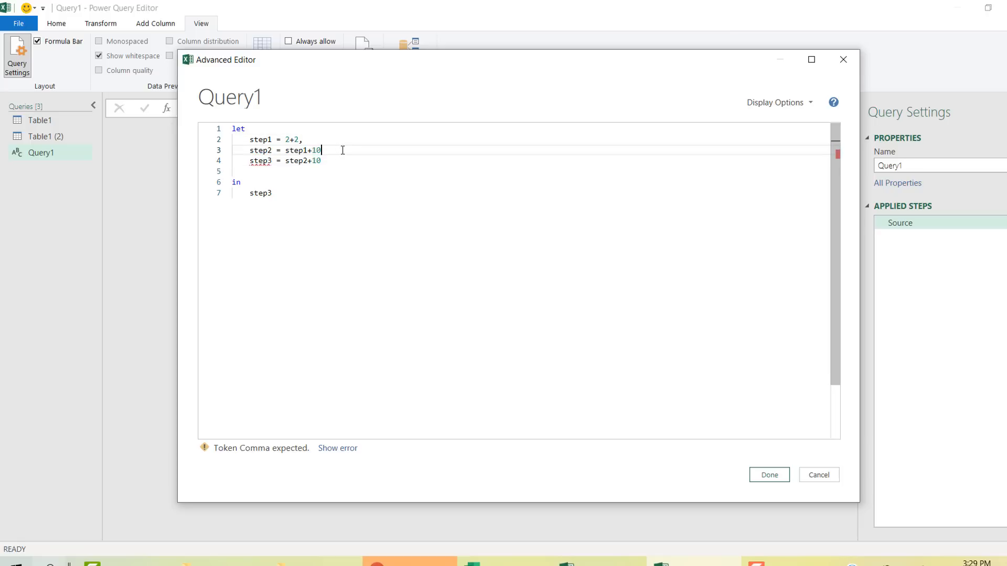
text(,)
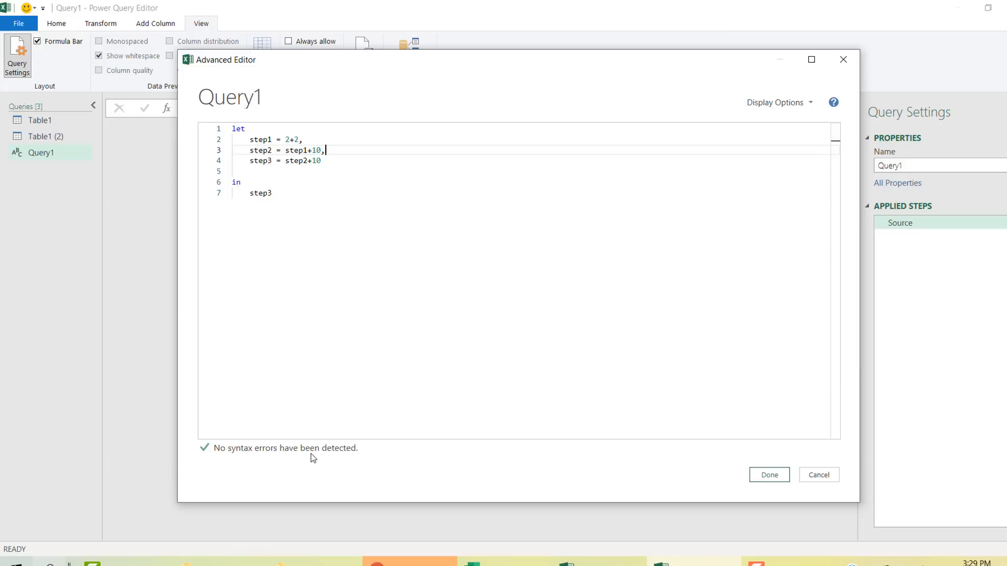
Step: Apply the query code and view the results of step2 and step1
click(768, 475)
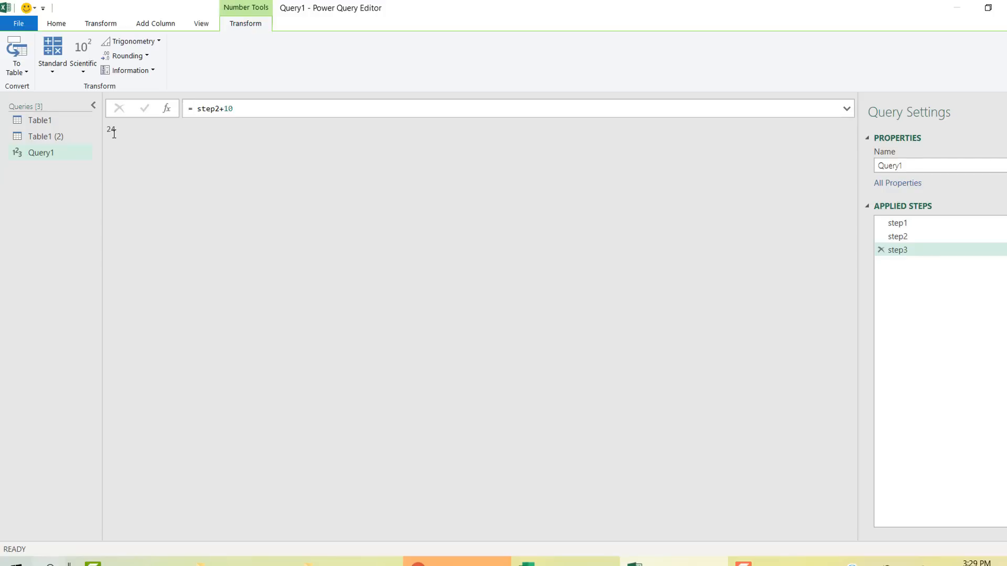
click(907, 238)
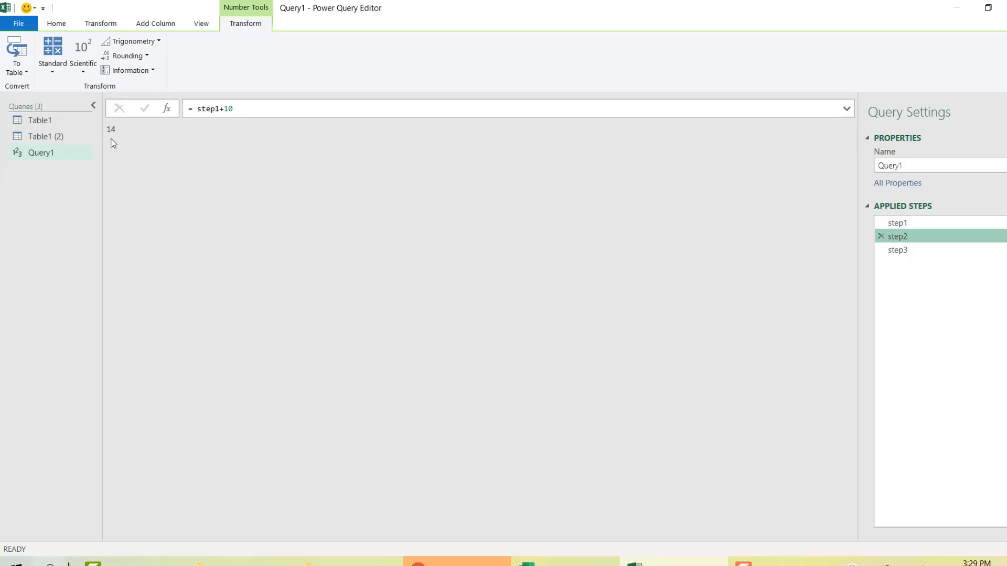
click(902, 223)
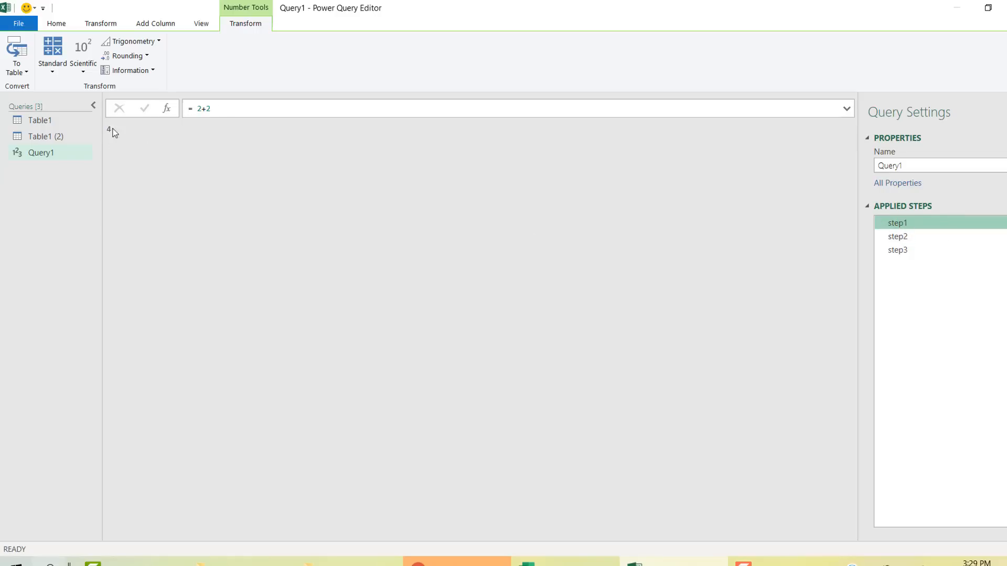
Step: Rename the query as practicesession
click(896, 166)
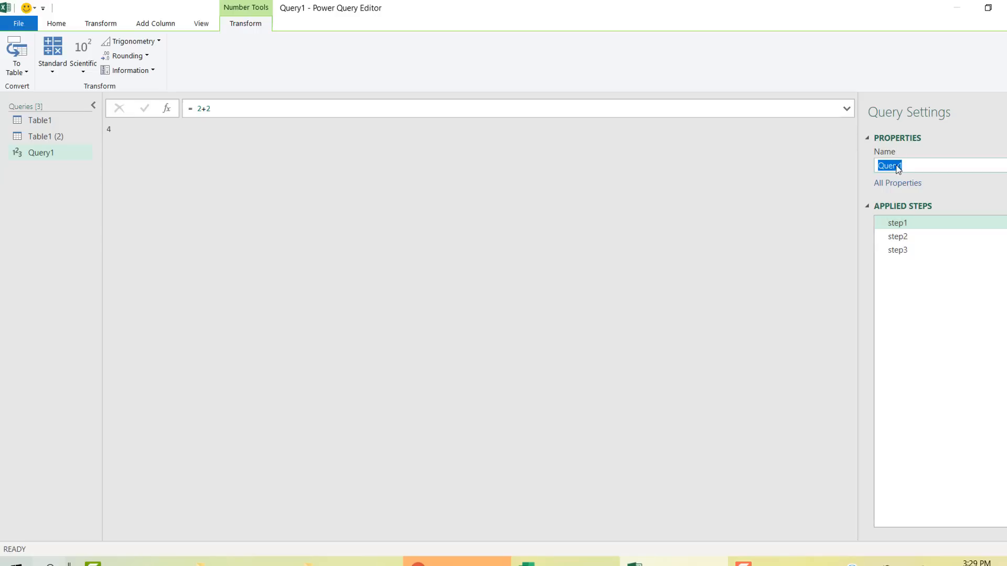
text(practicesession)
key(Tab)
Step: Reopen the practicesession code in the Advanced Editor and remove the blank line above "in"
click(204, 26)
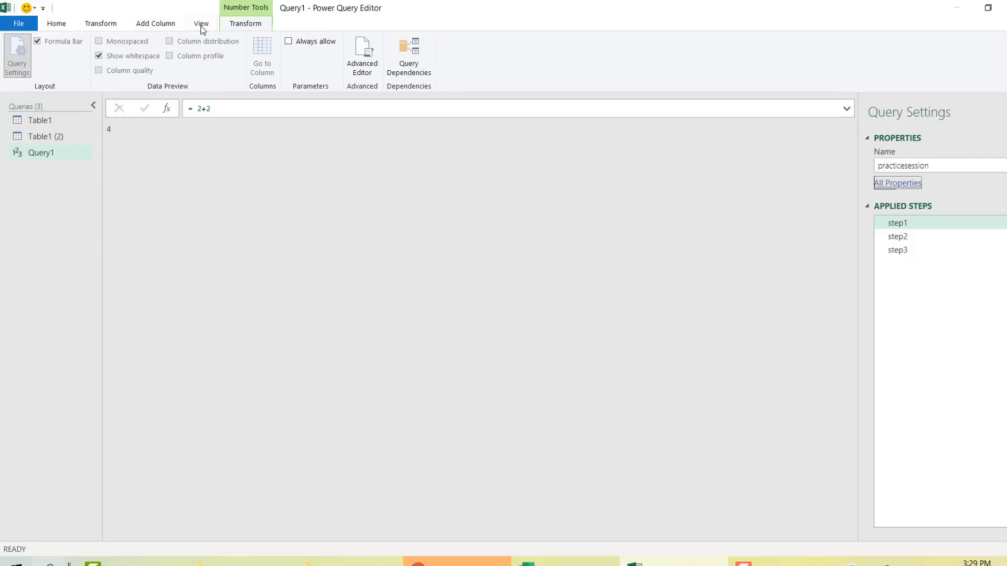
click(366, 63)
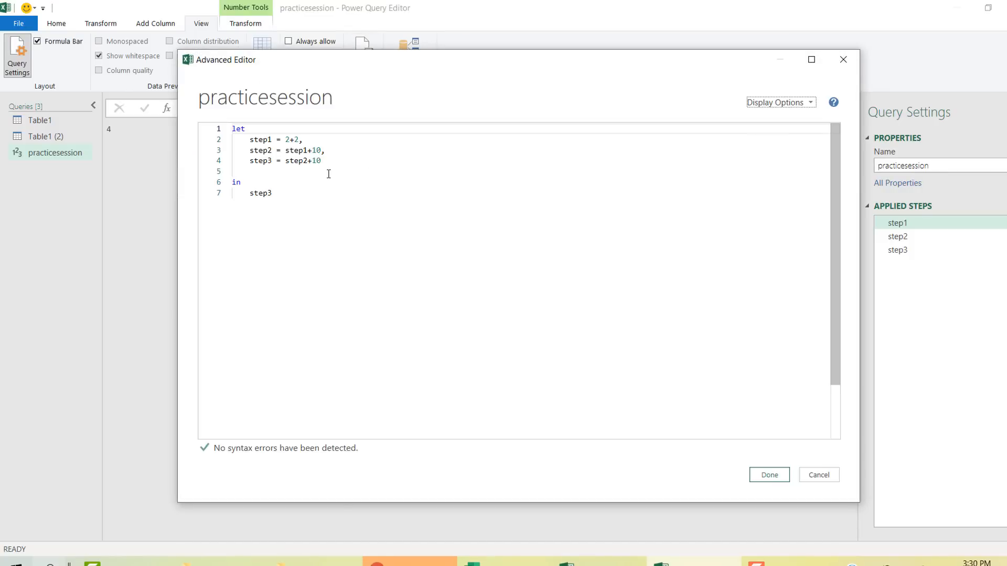
click(259, 172)
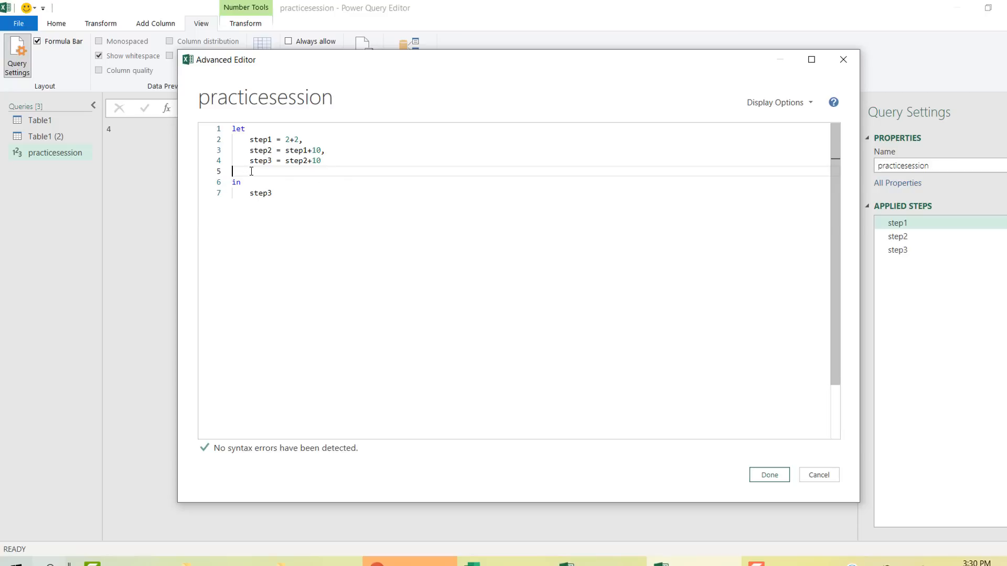
key(BackSpace)
click(303, 185)
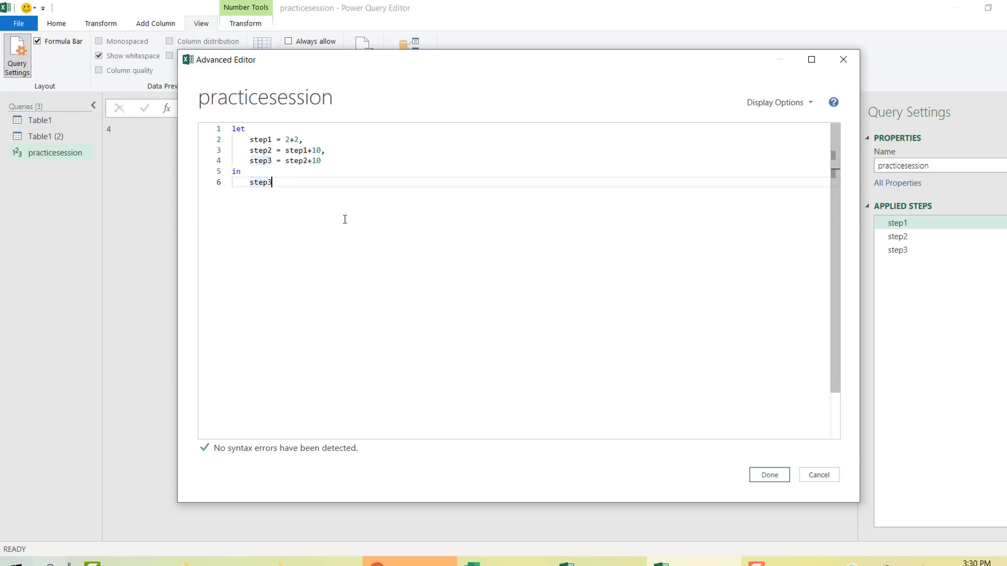
Step: Delete the "in" keyword to test the syntax check, and write it back on line 5
click(245, 173)
key(BackSpace)
key(BackSpace)
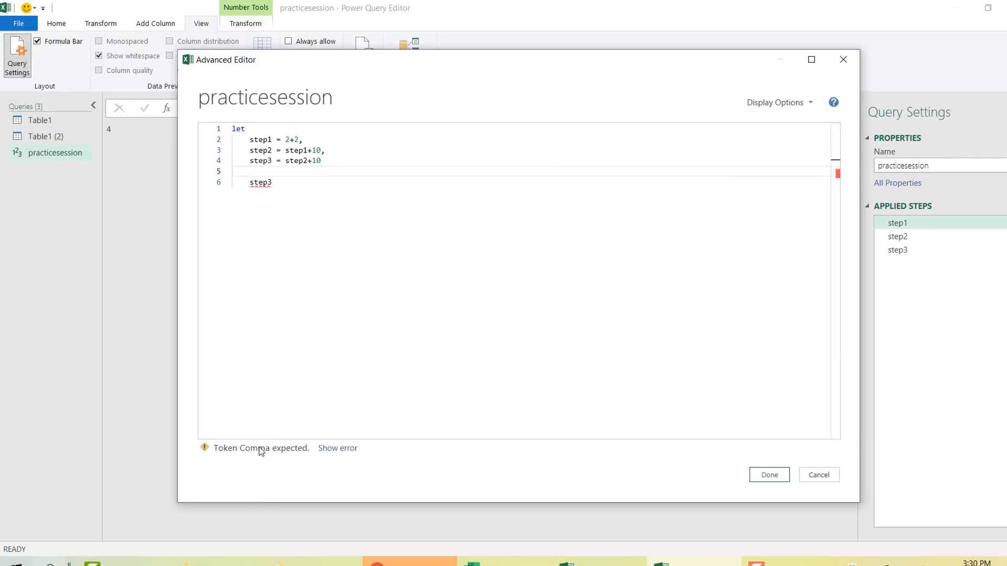
text(in)
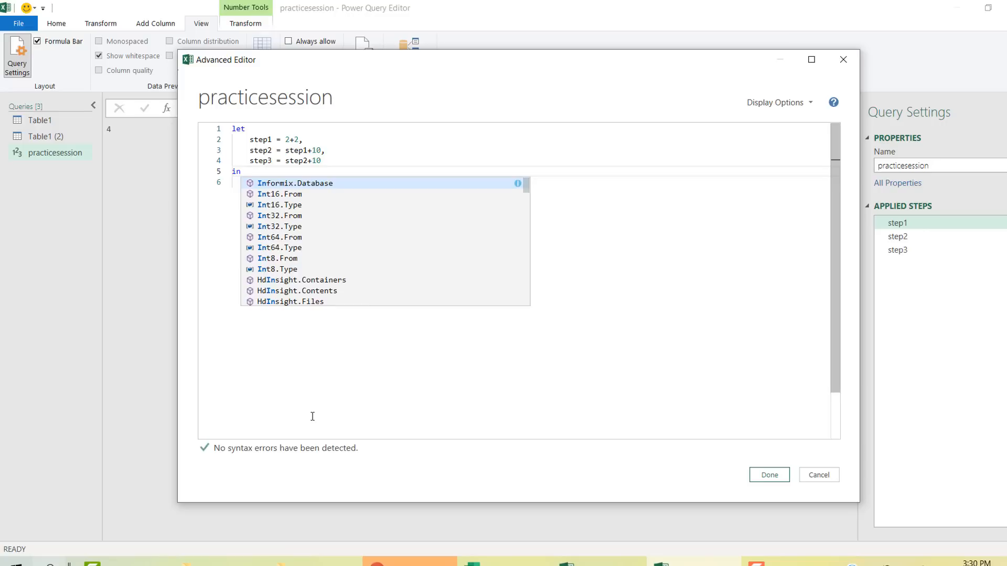
key(Escape)
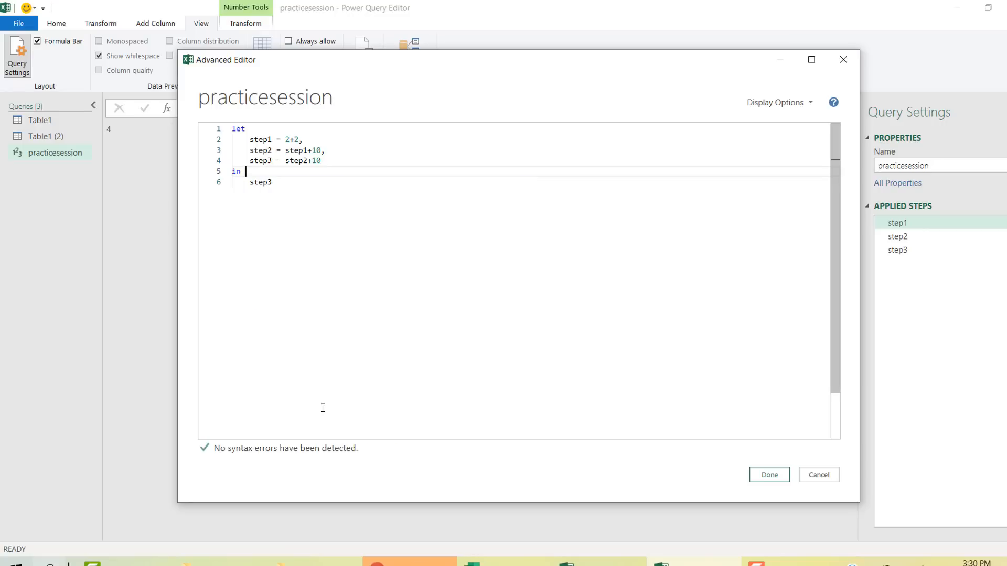
key(BackSpace)
key(BackSpace)
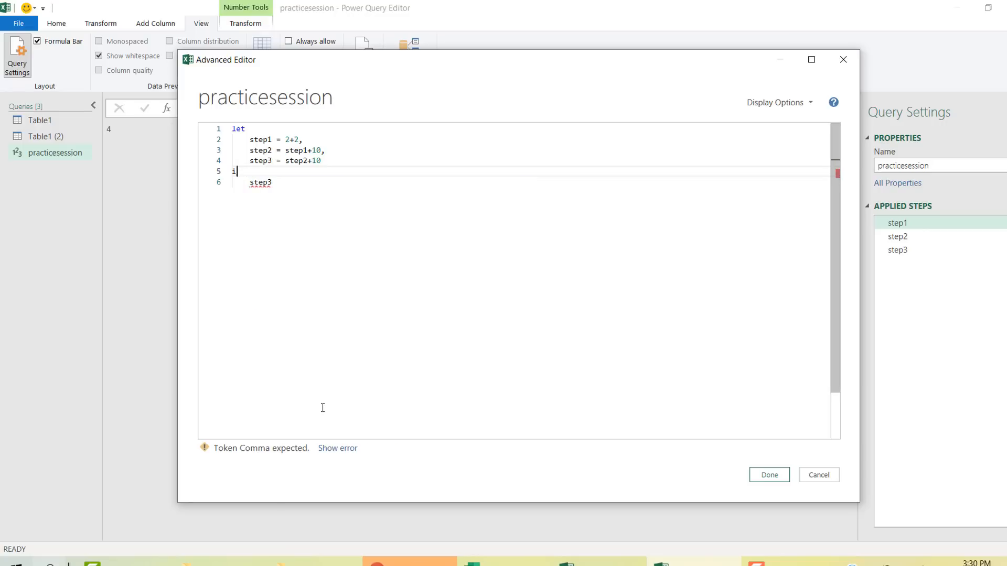
text(in)
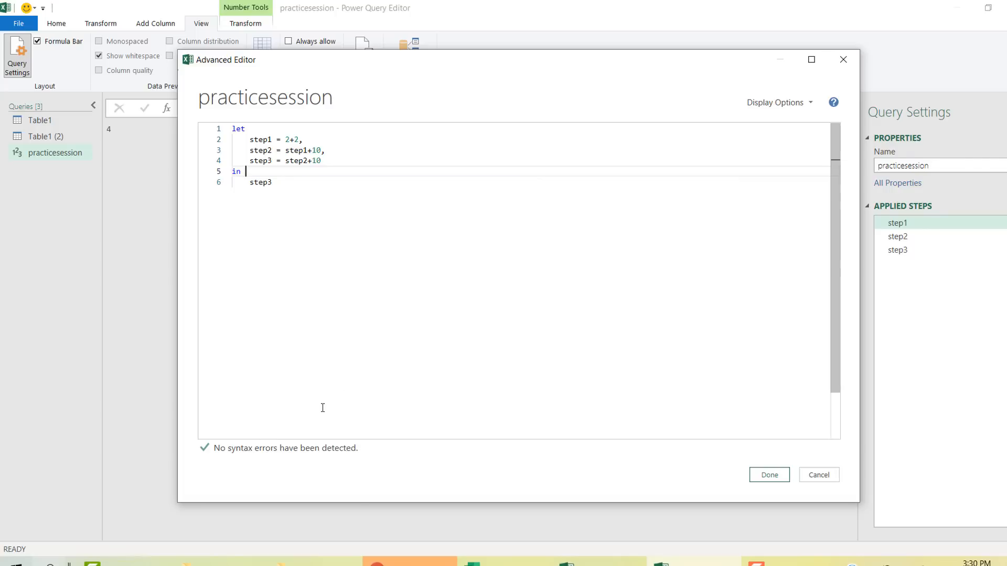
Step: Apply the practicesession code and close the Power Query Editor, keeping the changes
click(330, 249)
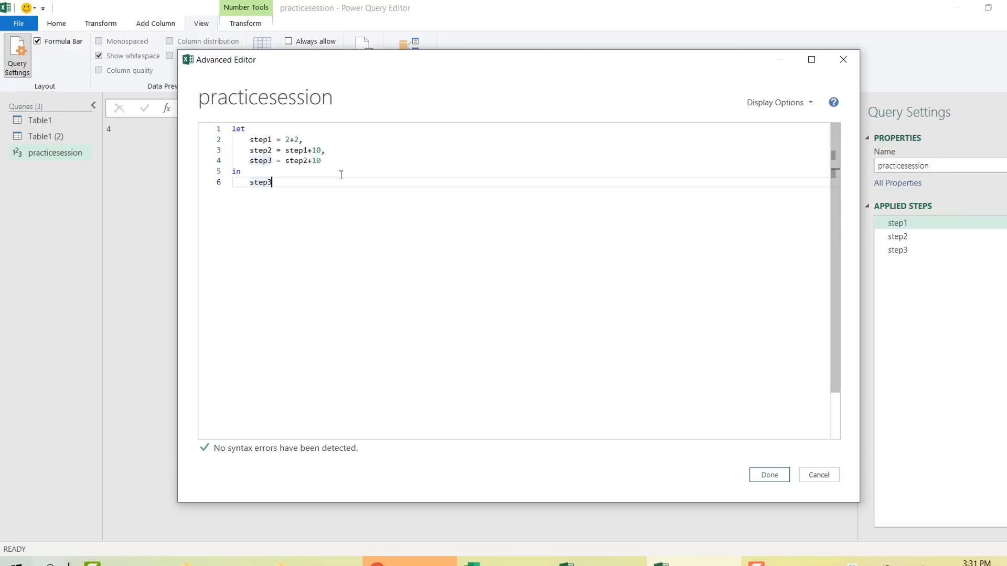
click(768, 475)
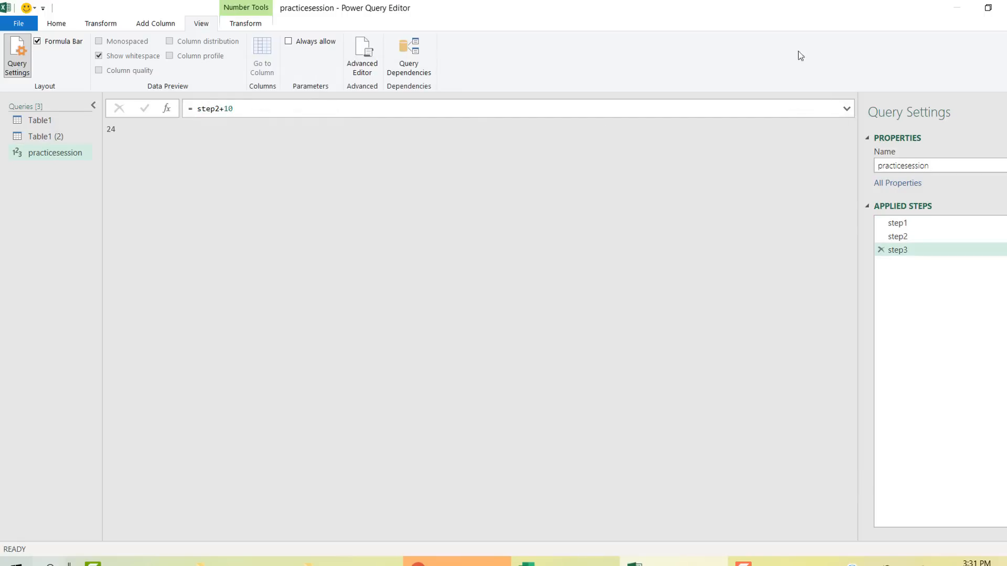
click(1005, 6)
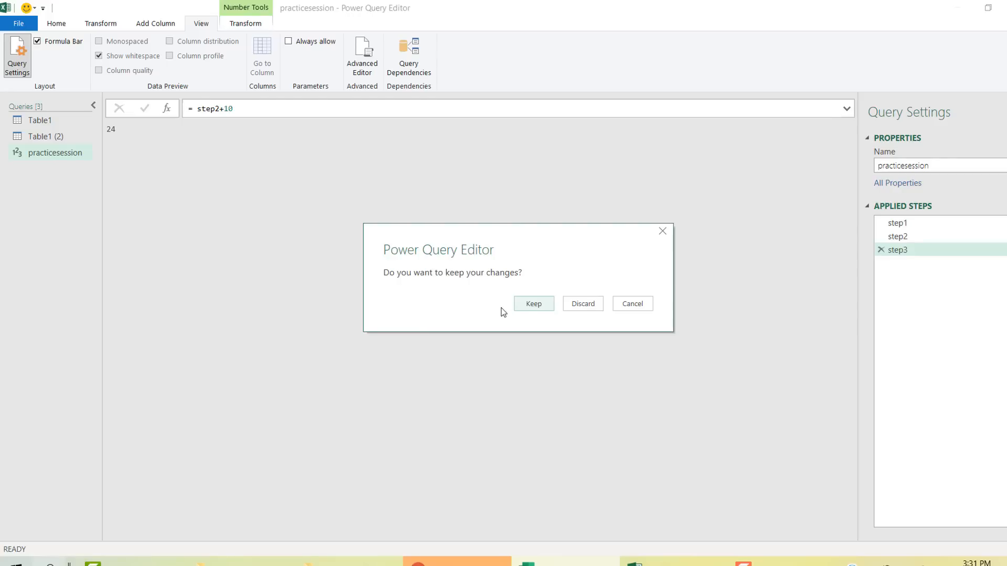
click(533, 305)
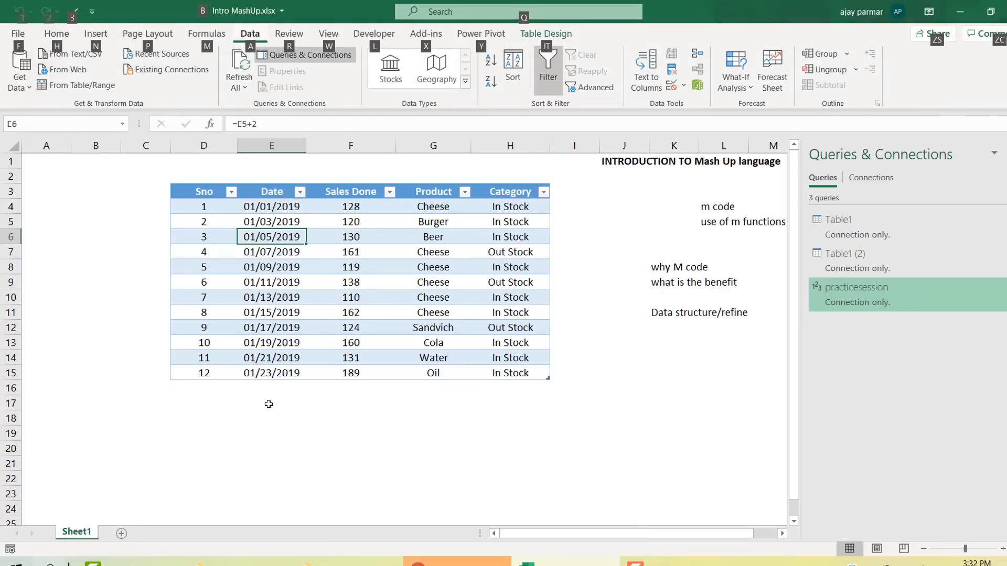
Step: Enter the note "advance editor is a place where we can see th m code programming" in cell D18 below the table
click(270, 404)
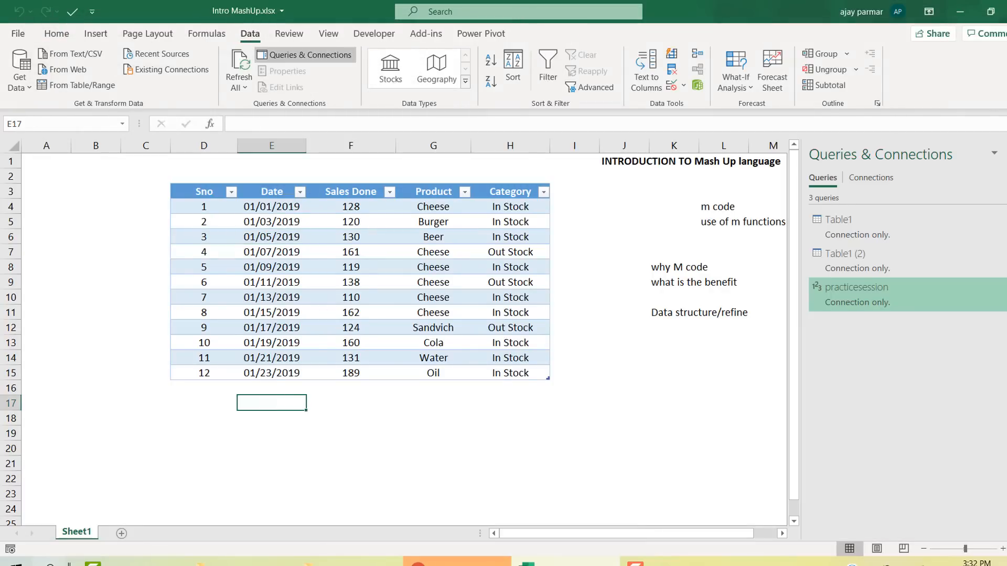
click(219, 412)
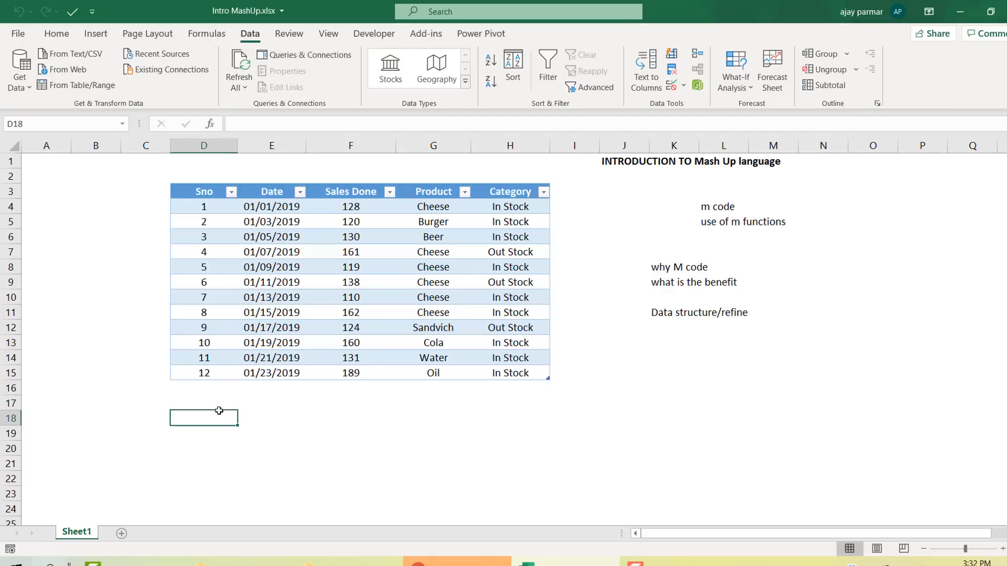
text(adj)
key(BackSpace)
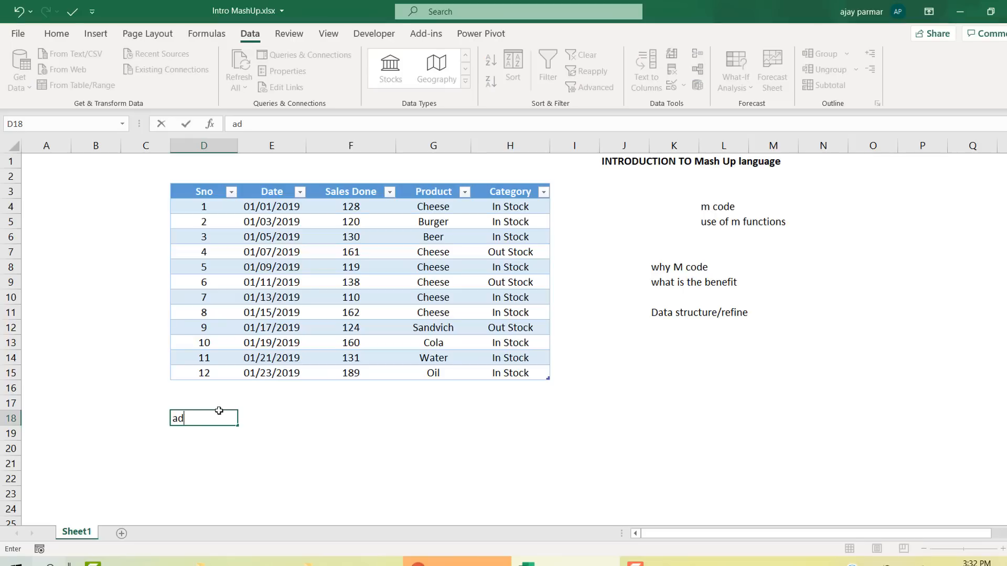
text(vance dditor is a place w)
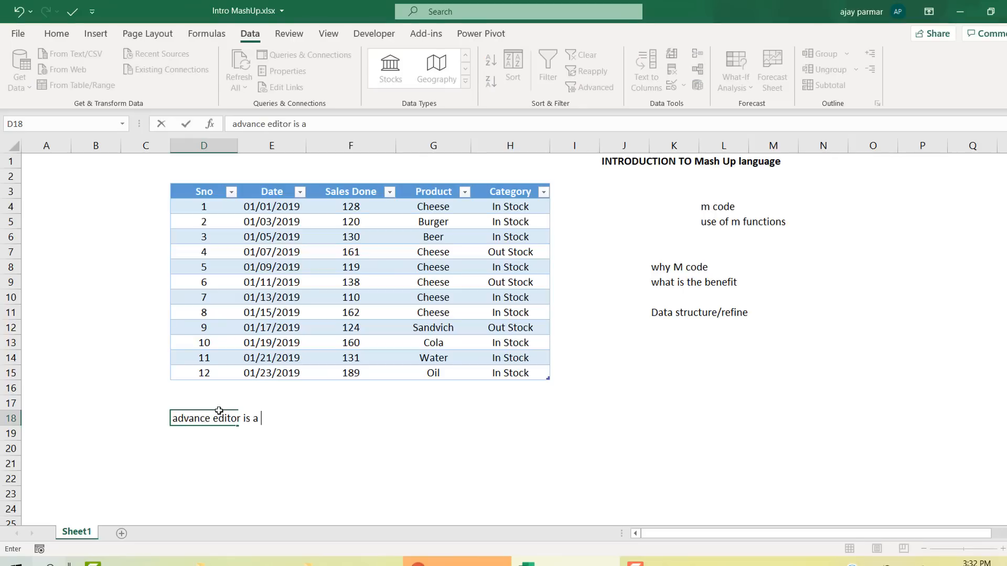
key(BackSpace)
key(BackSpace)
key(BackSpace)
text(w)
key(BackSpace)
text(e where we can see th m code )
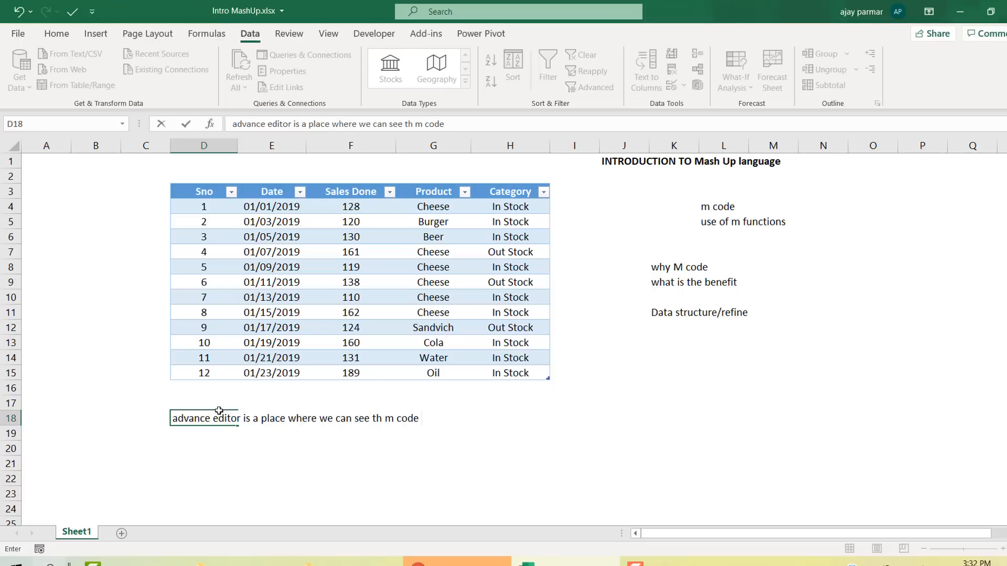
text(programming)
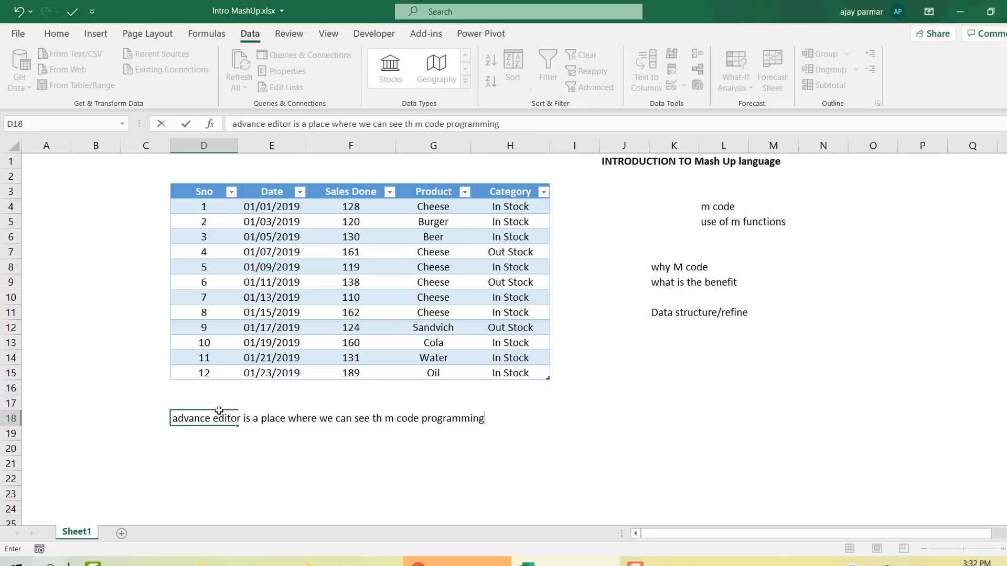
key(Return)
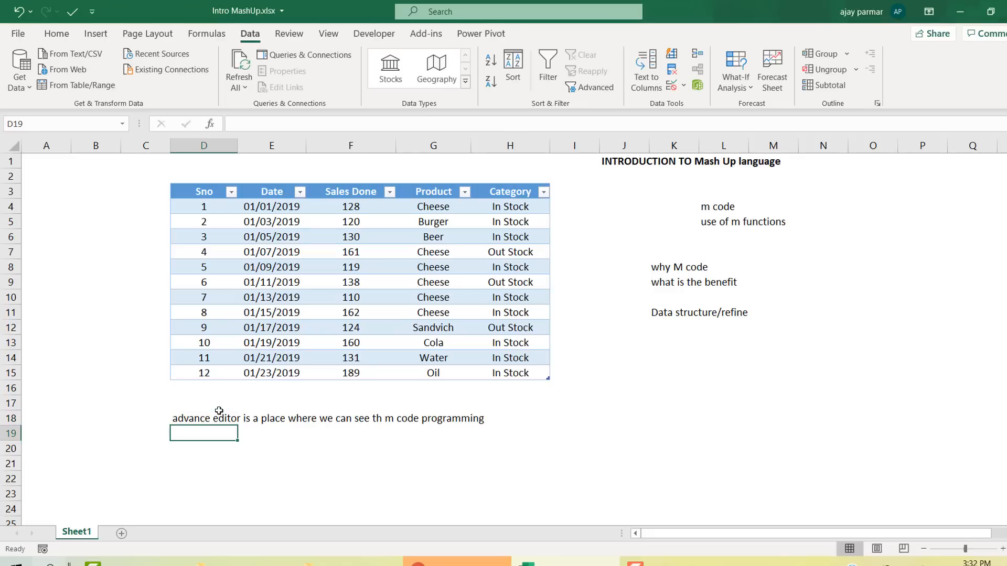
Step: Enter "every applied step which we see in front is there and that always returns a value or a table" in cell D19
text(evdery)
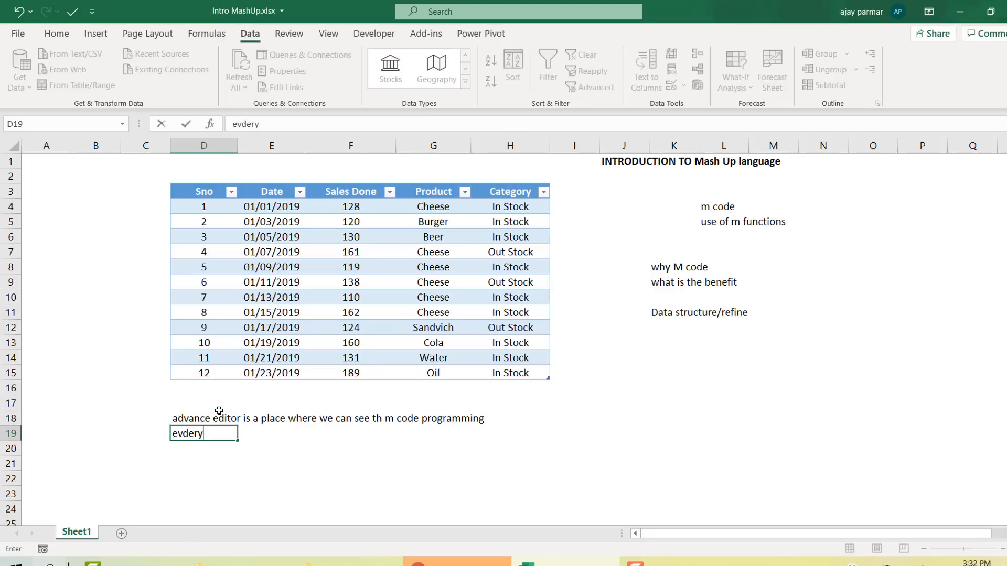
key(BackSpace)
key(BackSpace)
key(BackSpace)
key(BackSpace)
text(r)
key(BackSpace)
text(ery applied step )
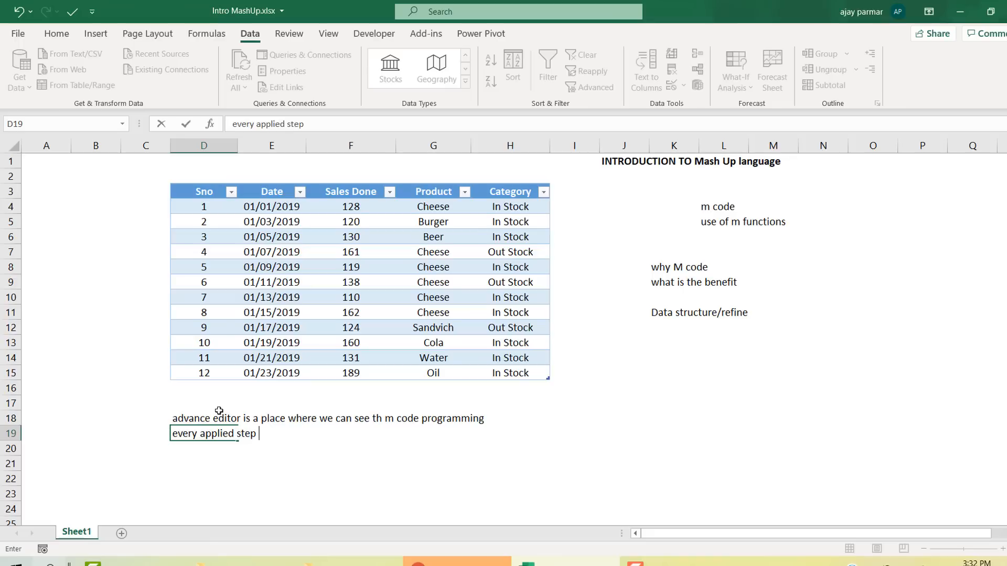
text(which we see in front )
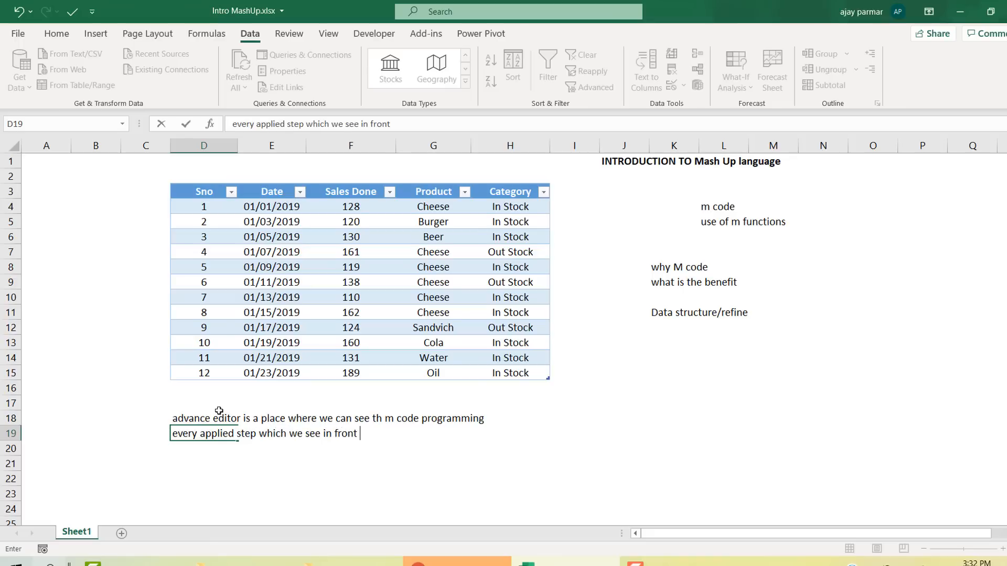
text(is there and )
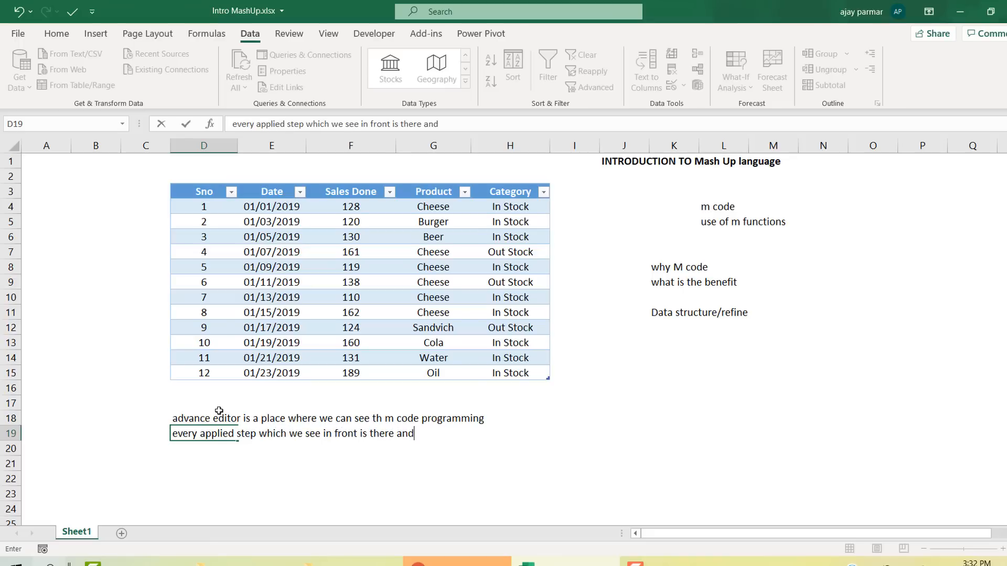
text(that alwasy)
key(BackSpace)
key(BackSpace)
key(BackSpace)
text(ys retr)
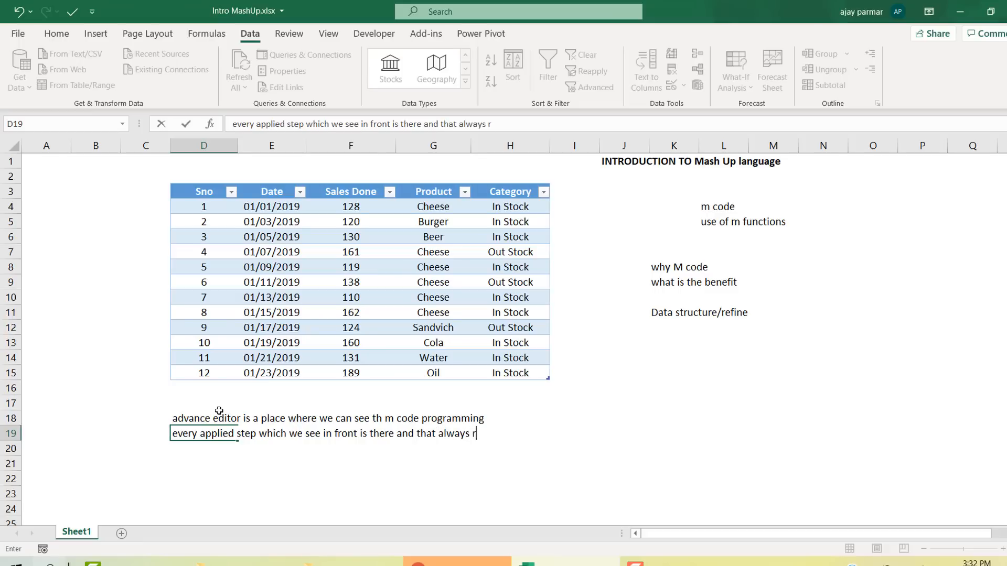
key(BackSpace)
key(BackSpace)
text(turns a value or a ta)
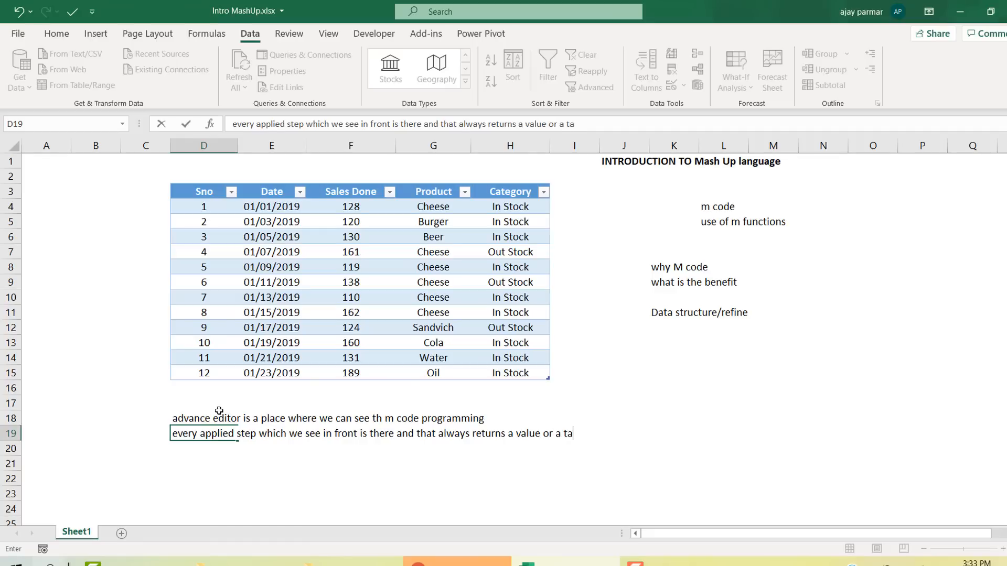
text(ble)
key(Return)
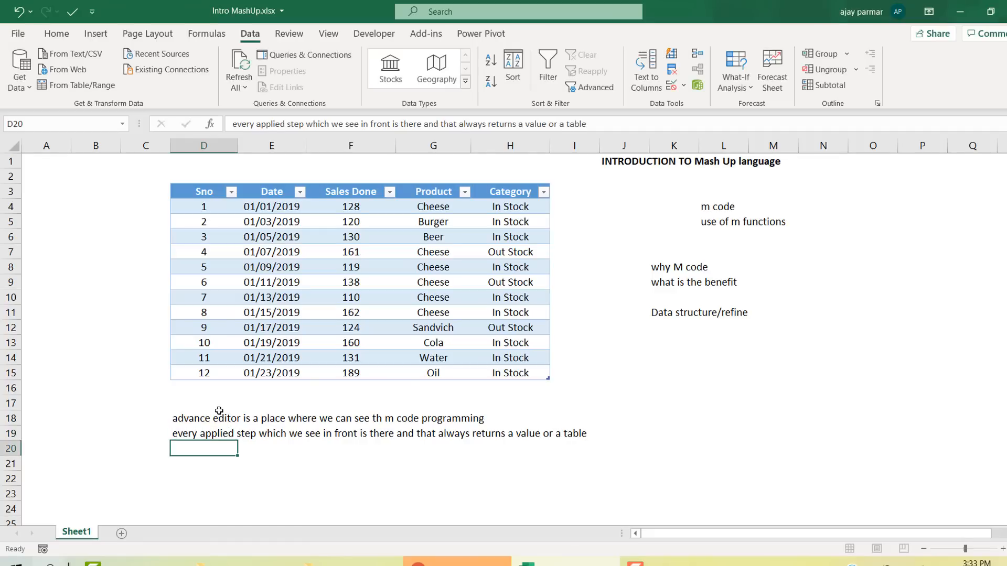
Step: Enter the note "step is a way to let the user know that there is some action happened" in cell D20
text(asd)
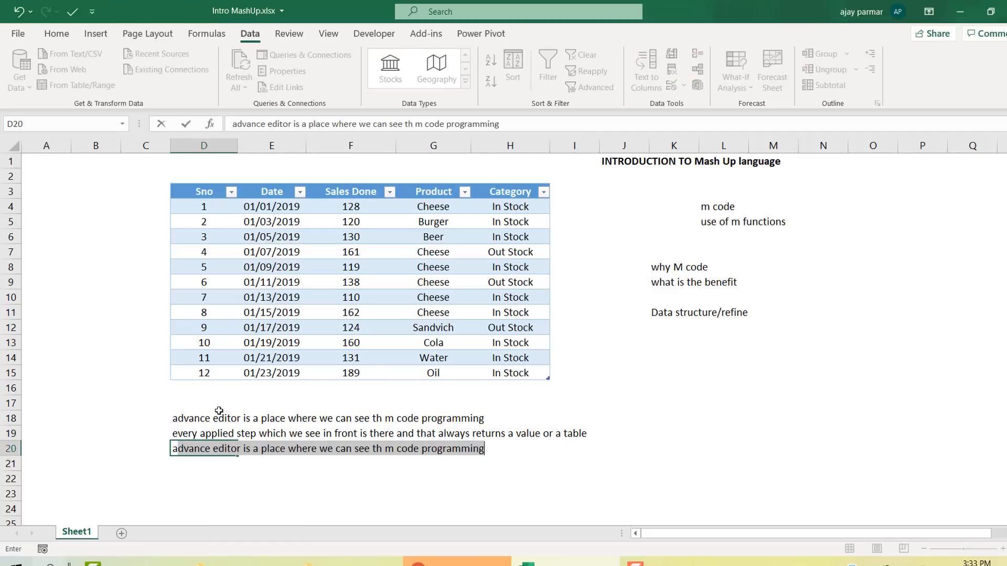
key(BackSpace)
key(BackSpace)
key(BackSpace)
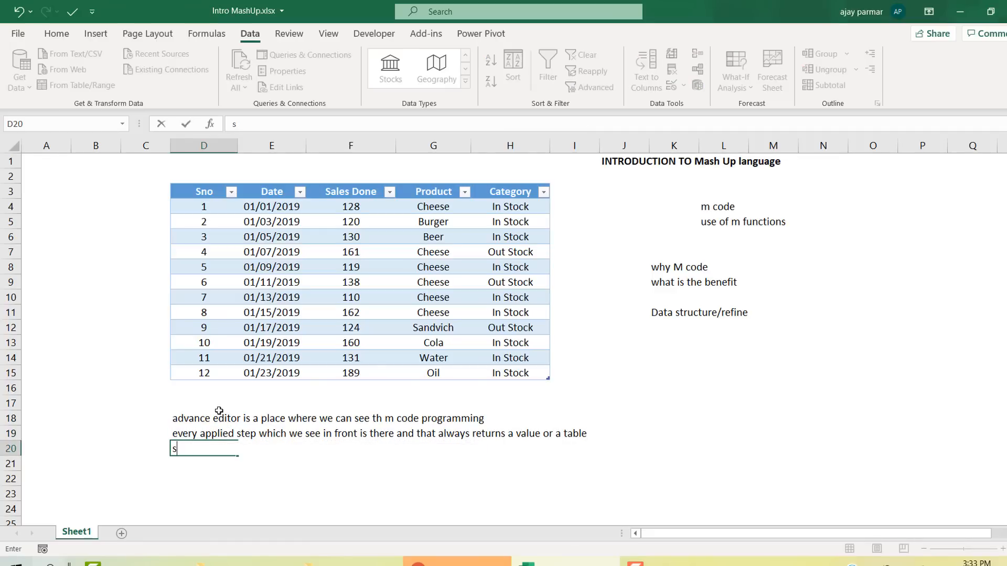
text(step is a way to )
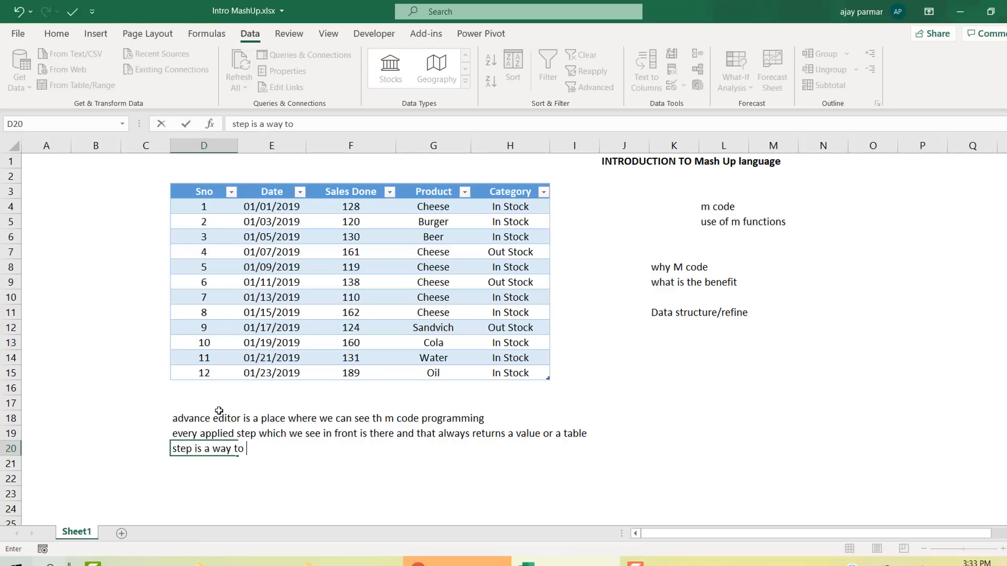
text(let the user know there)
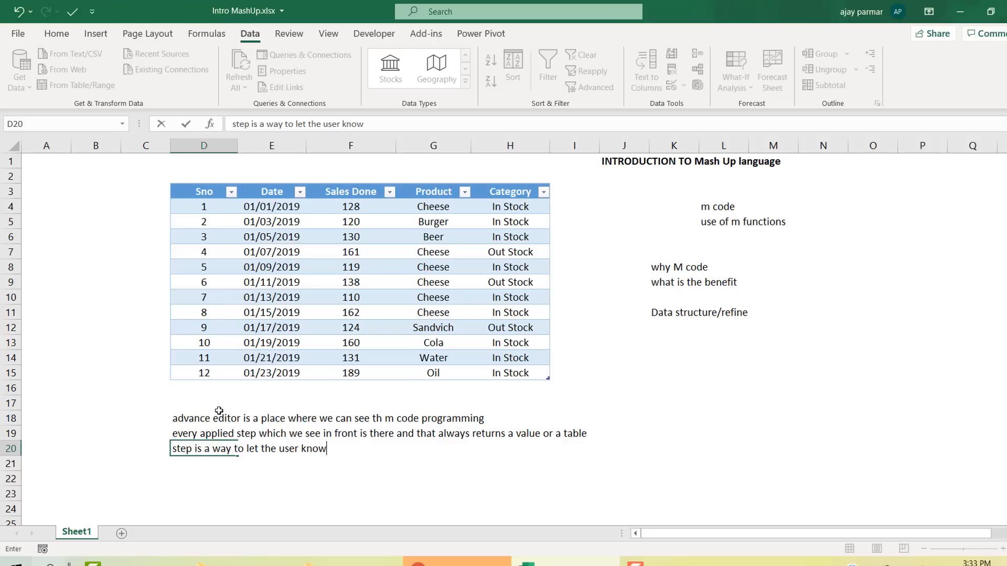
key(BackSpace)
key(BackSpace)
key(BackSpace)
text(at there is some ac)
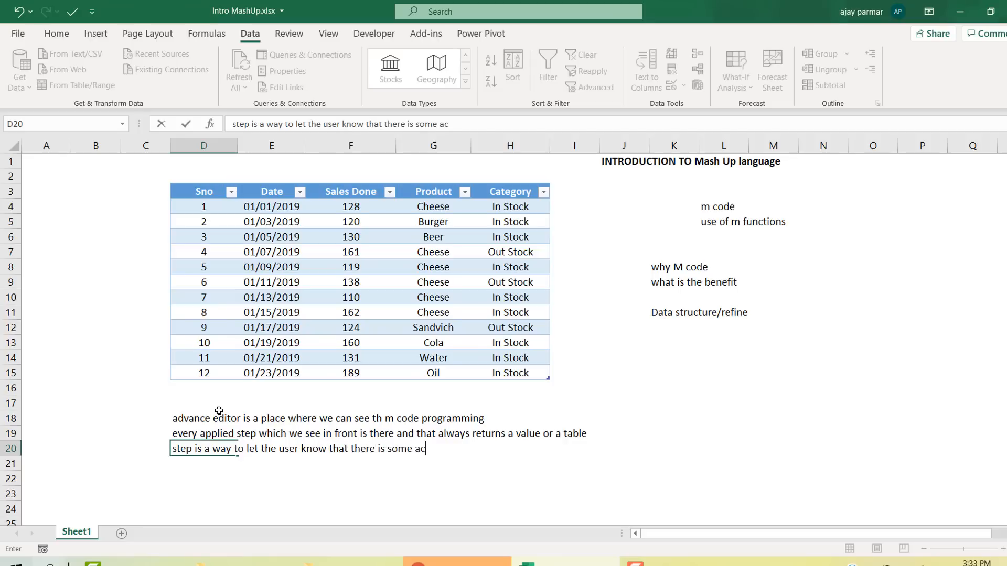
text(tion happened)
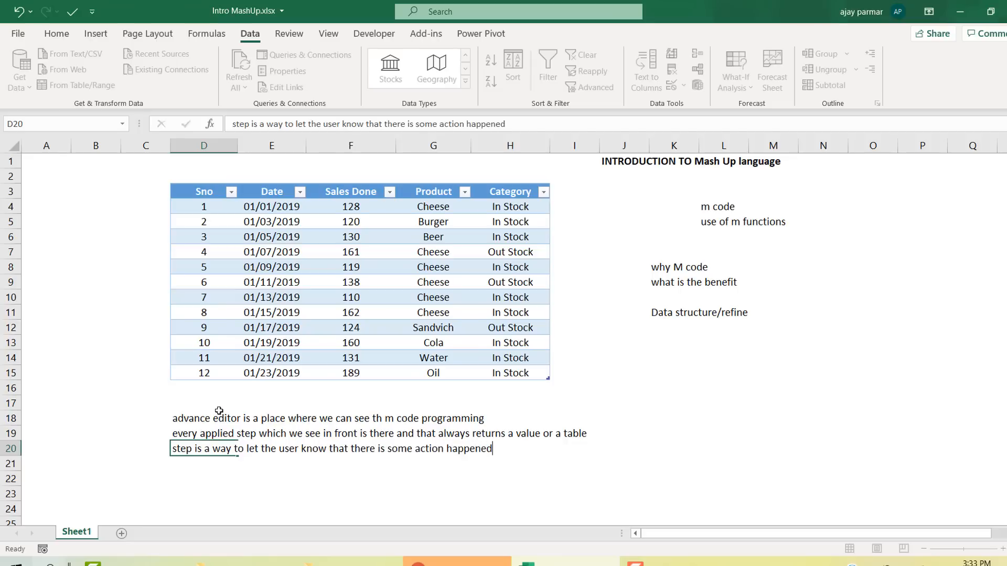
key(Return)
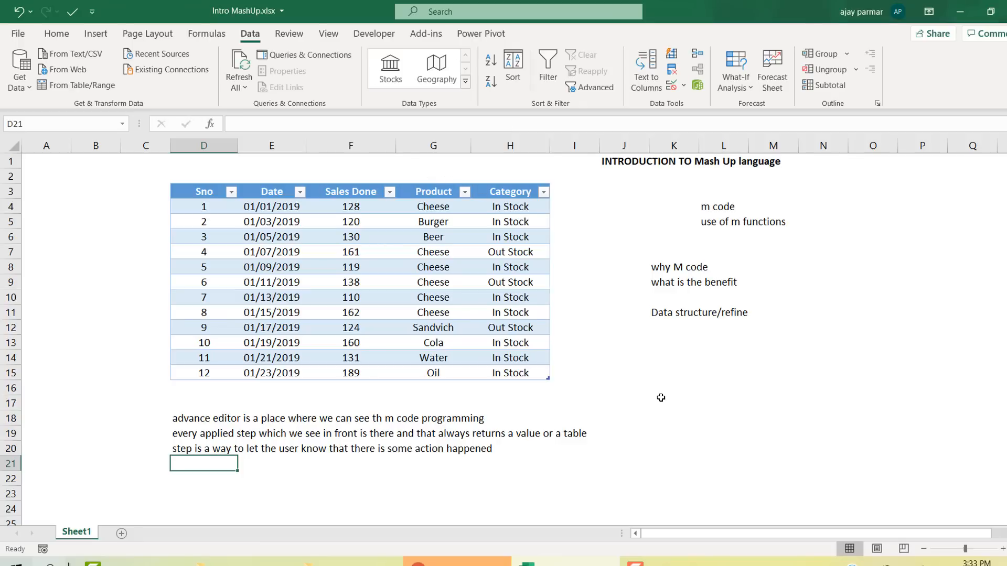
Step: List the example step names source, changed type, step3 and step4 in cells L16 to L19
click(743, 391)
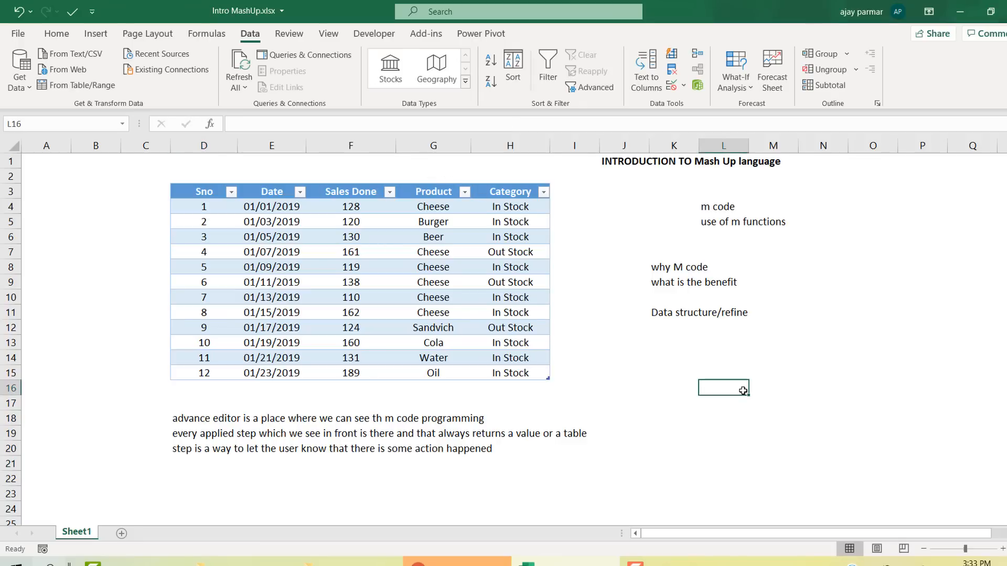
text(source)
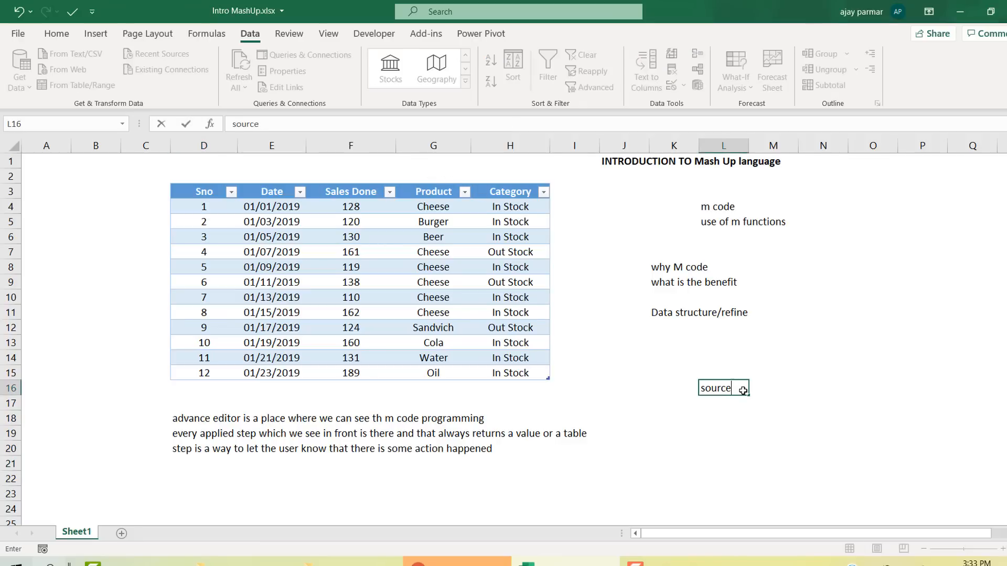
key(Return)
text(changed tyo)
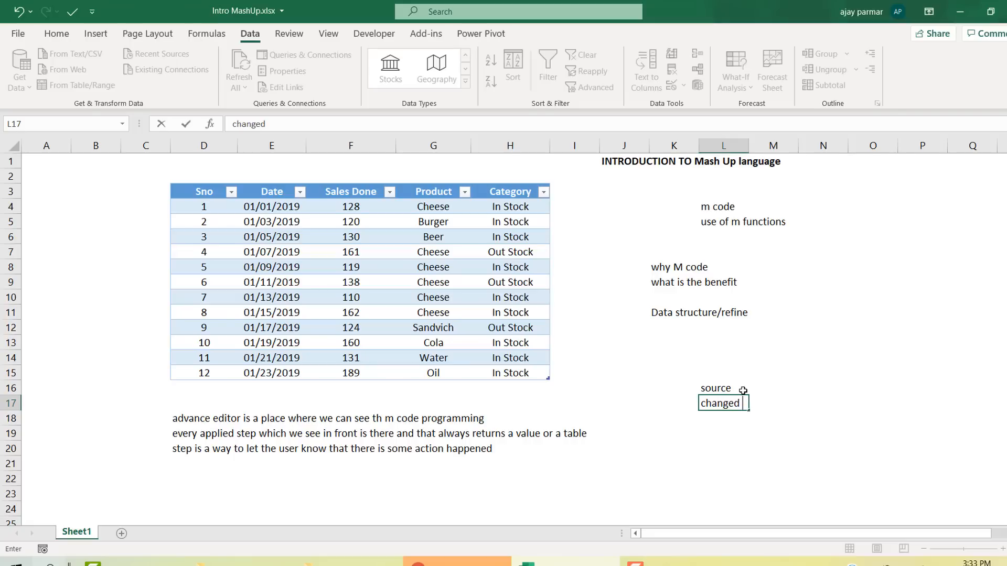
key(BackSpace)
text(pe)
key(Return)
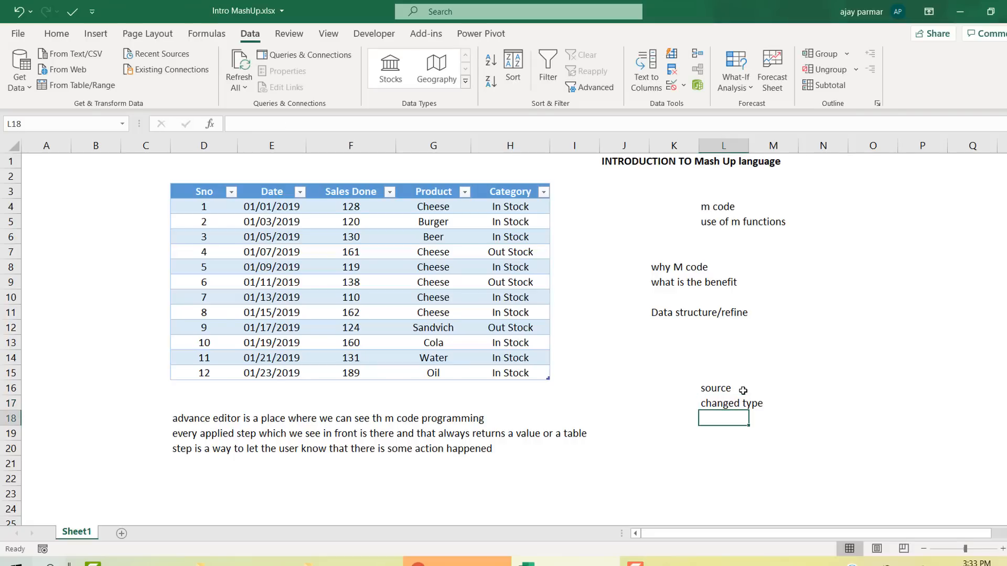
text(step3)
key(Return)
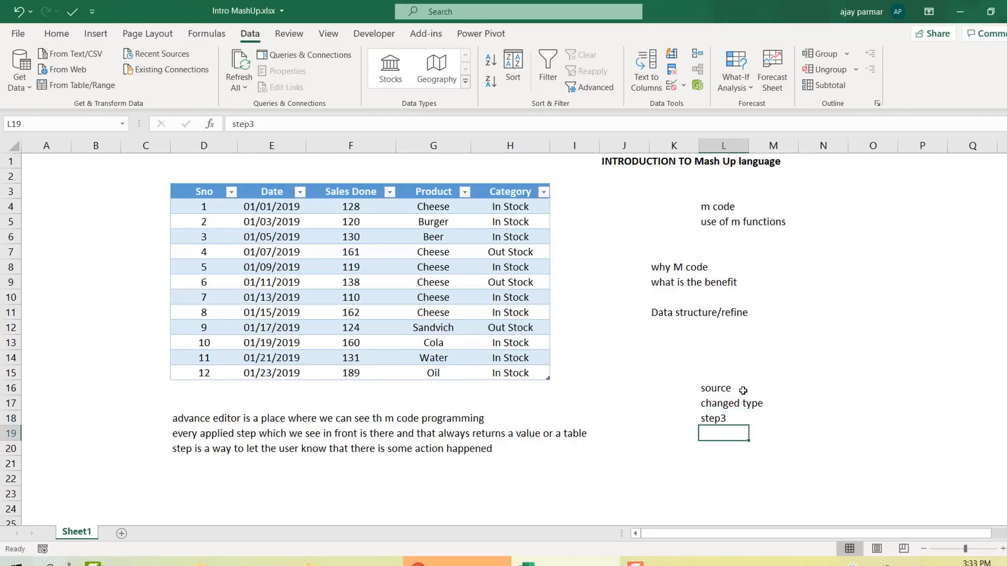
text(step4)
key(ctrl+Return)
key(Return)
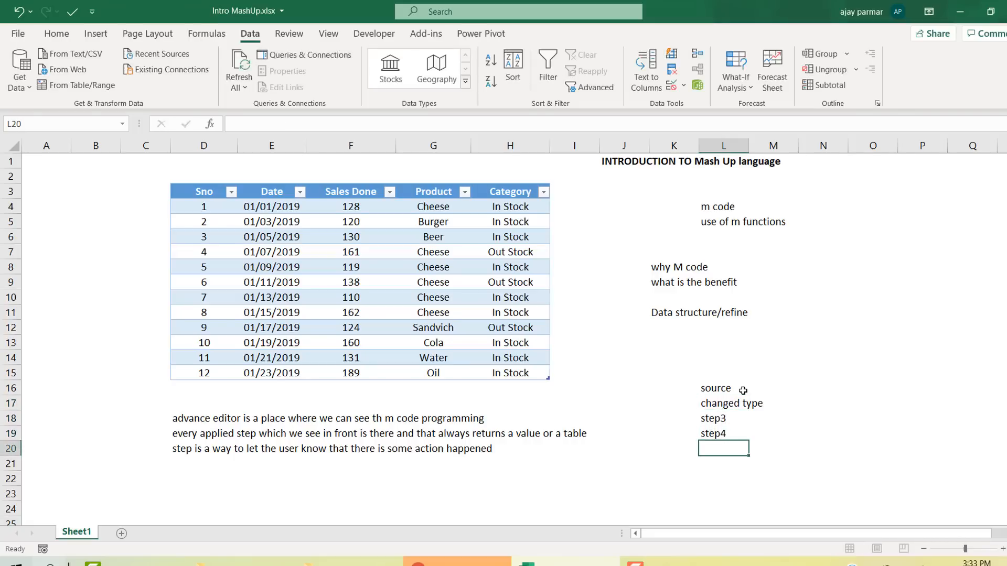
Step: Enter "table" in cell N16, on the same row as the source entry
key(Up)
key(Up)
key(Up)
key(Up)
key(Right)
key(Right)
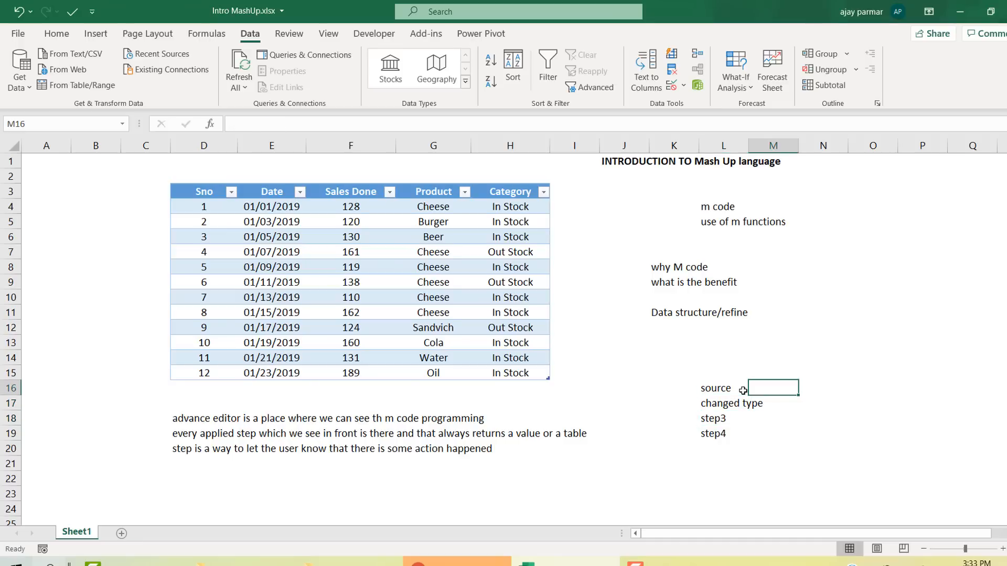
text(table)
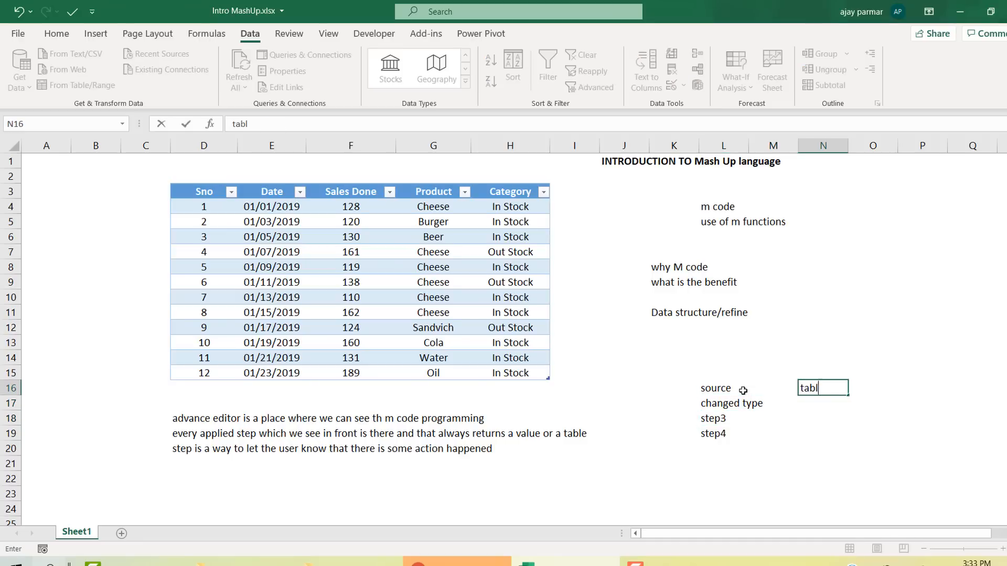
key(Return)
Step: Extend the text in cell N16 to read "table/data"
click(718, 390)
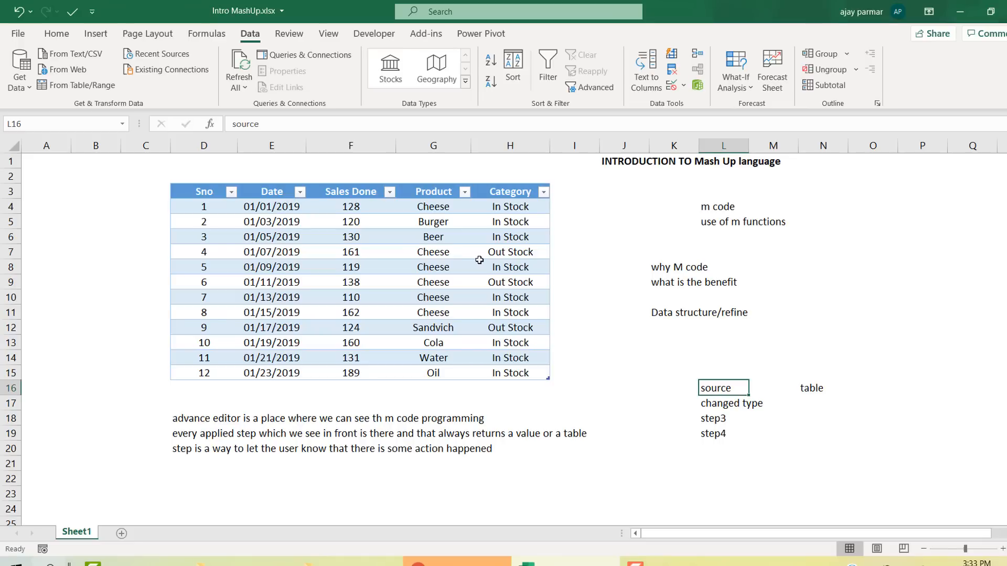
click(385, 249)
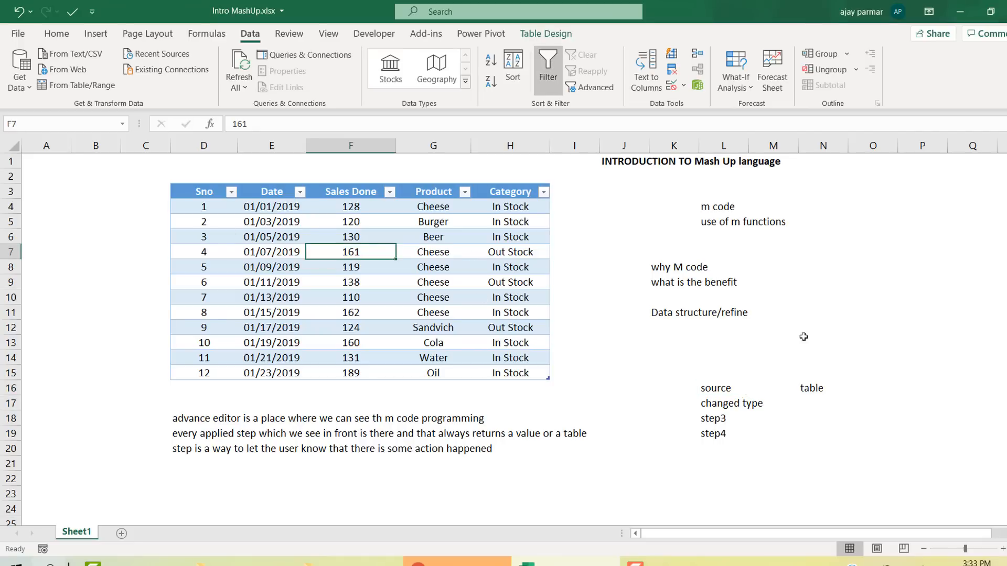
click(812, 394)
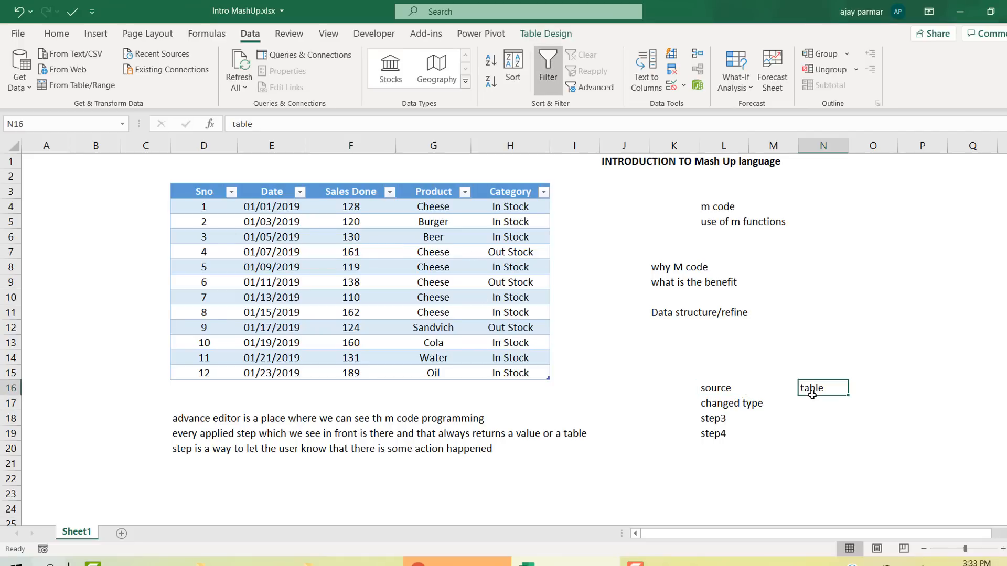
click(273, 129)
text(/dat)
text(a)
key(Return)
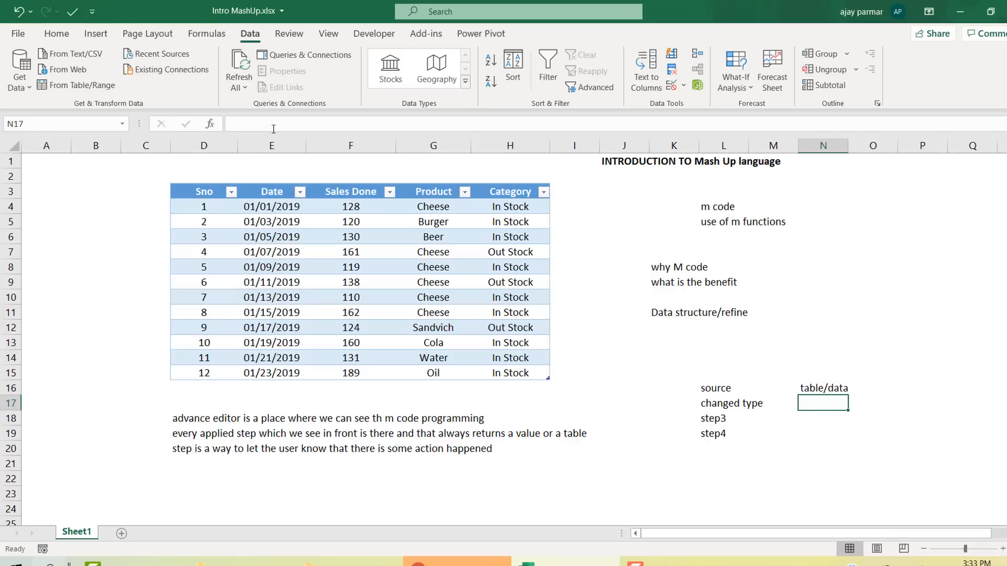
click(193, 437)
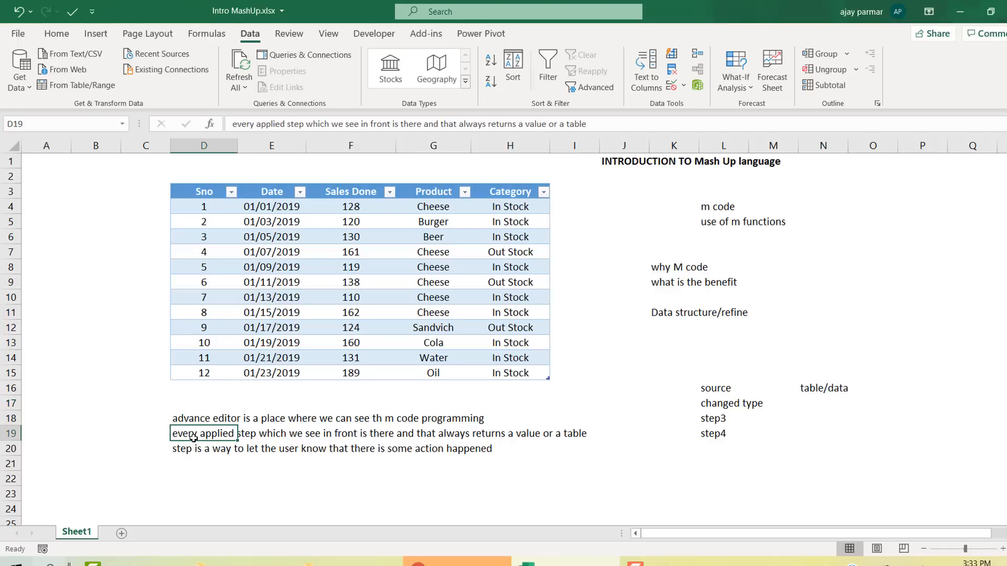
click(375, 35)
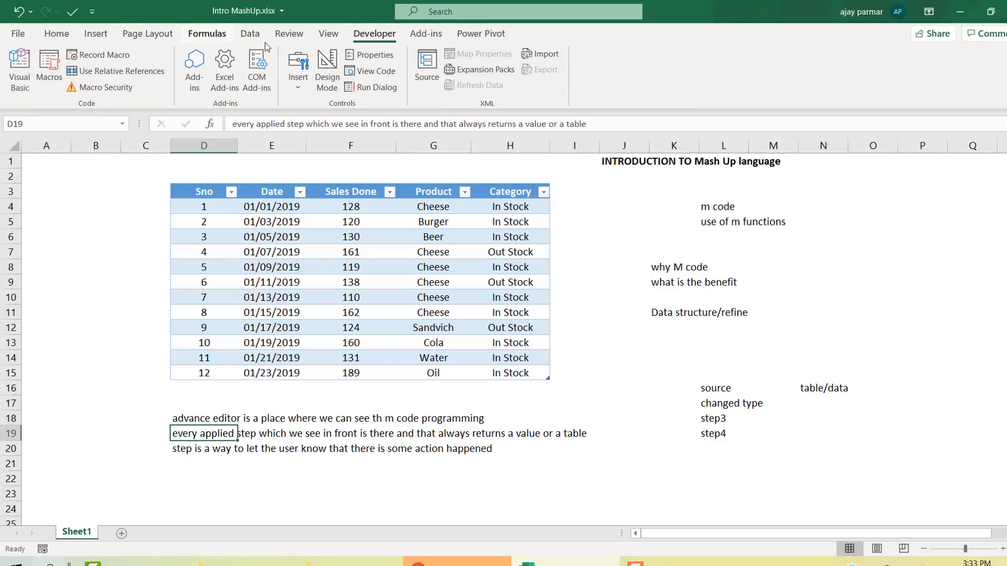
Step: Open the practicesession query from the workbook's queries for editing, show the list of queries and view the result of step2
click(250, 34)
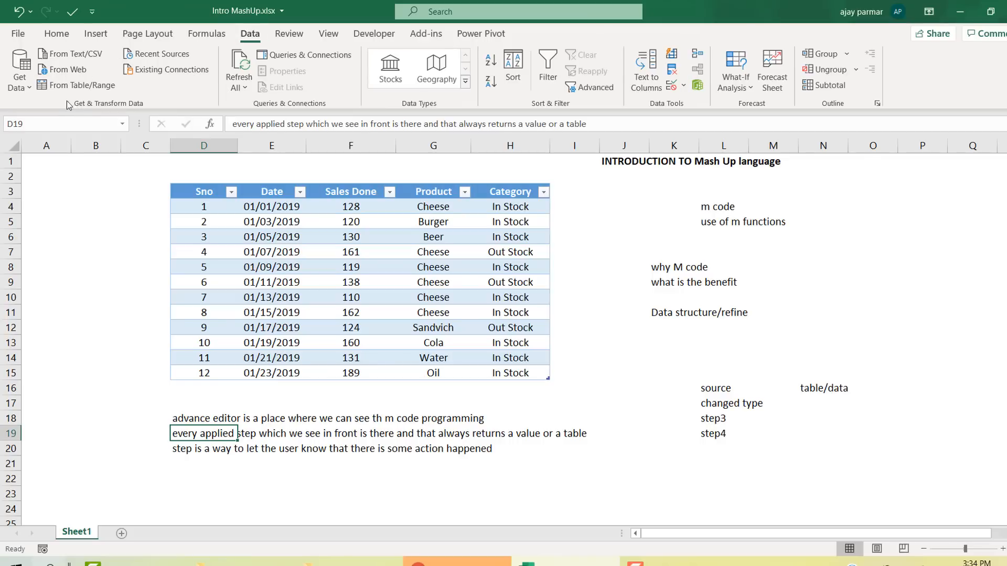
click(327, 55)
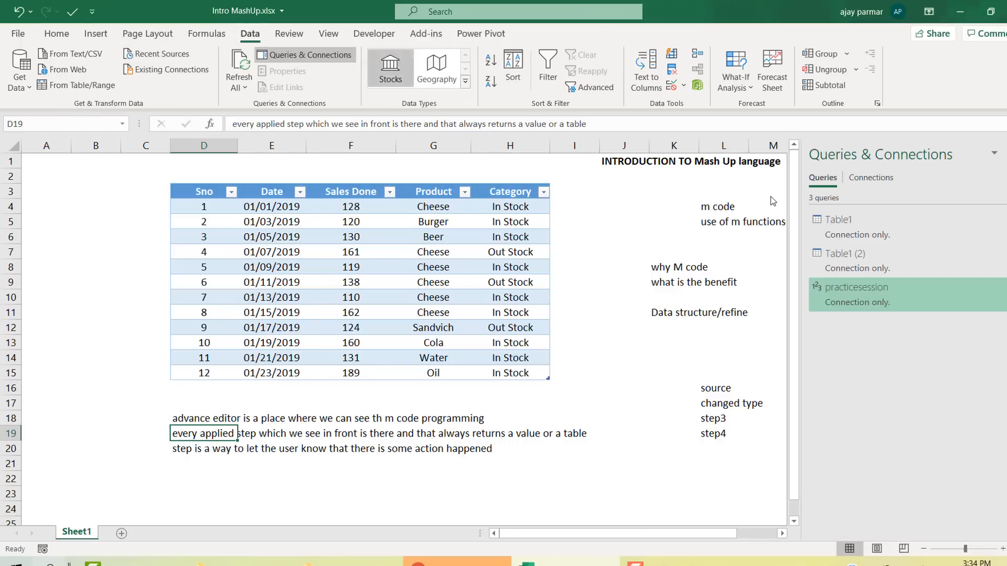
double_click(883, 304)
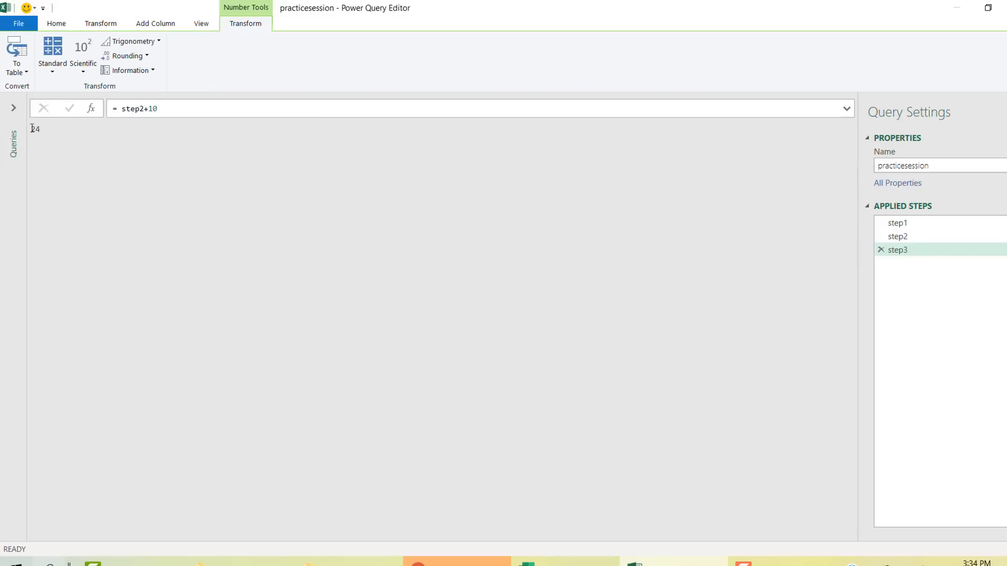
click(14, 108)
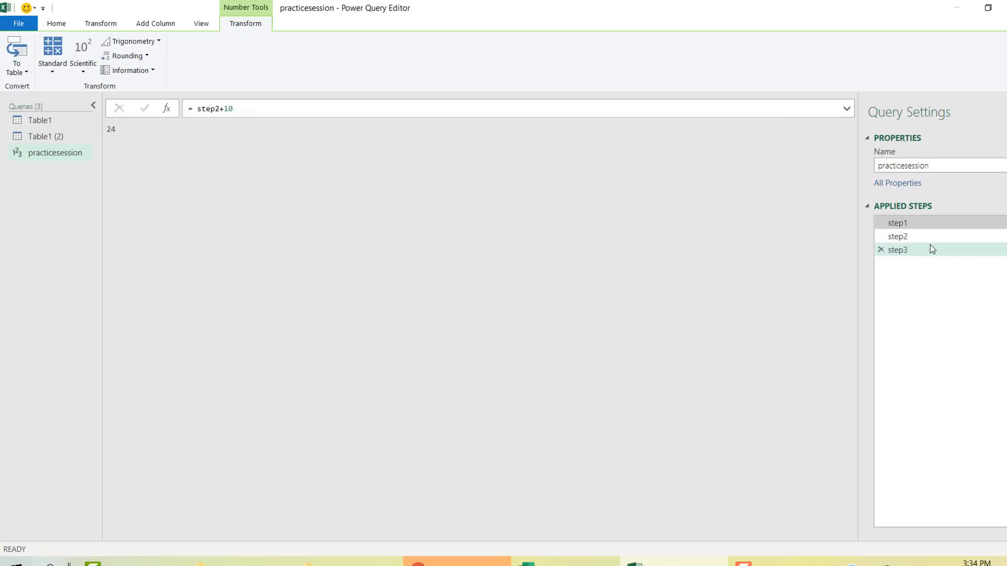
click(908, 236)
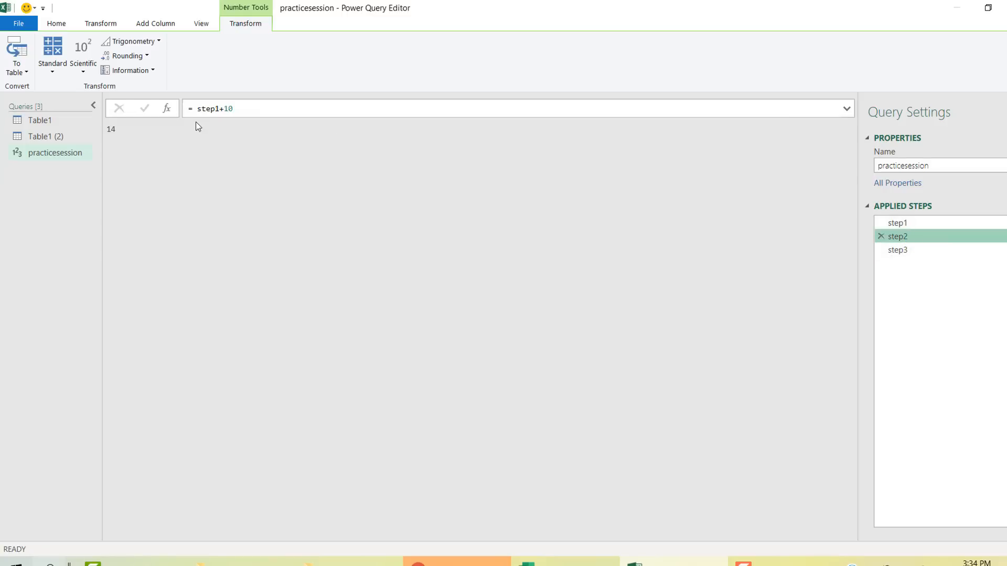
Step: Examine the Merged column of the Table1 (2) query and its DataSource expression in the Advanced Editor, then return to the worksheet
click(56, 139)
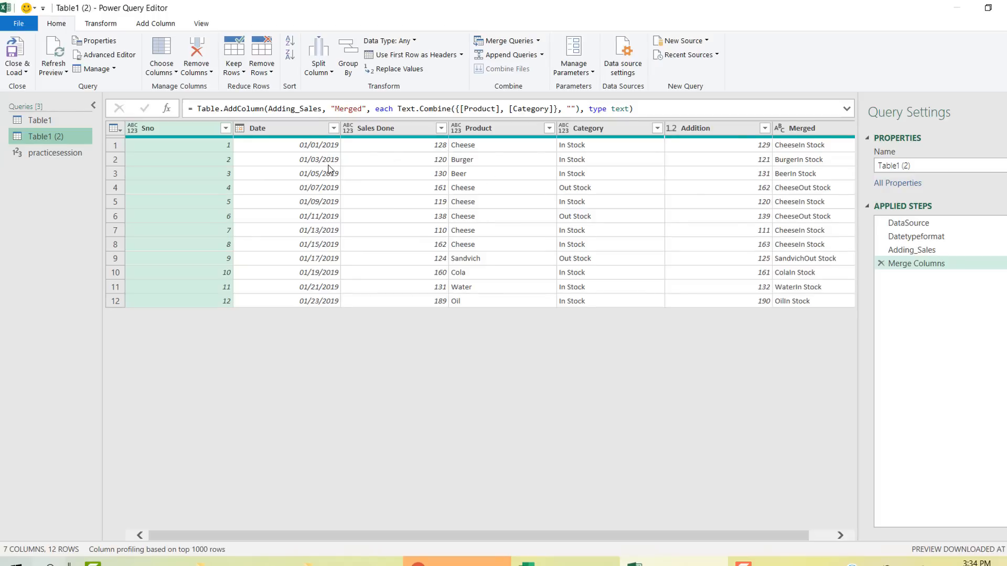
click(805, 130)
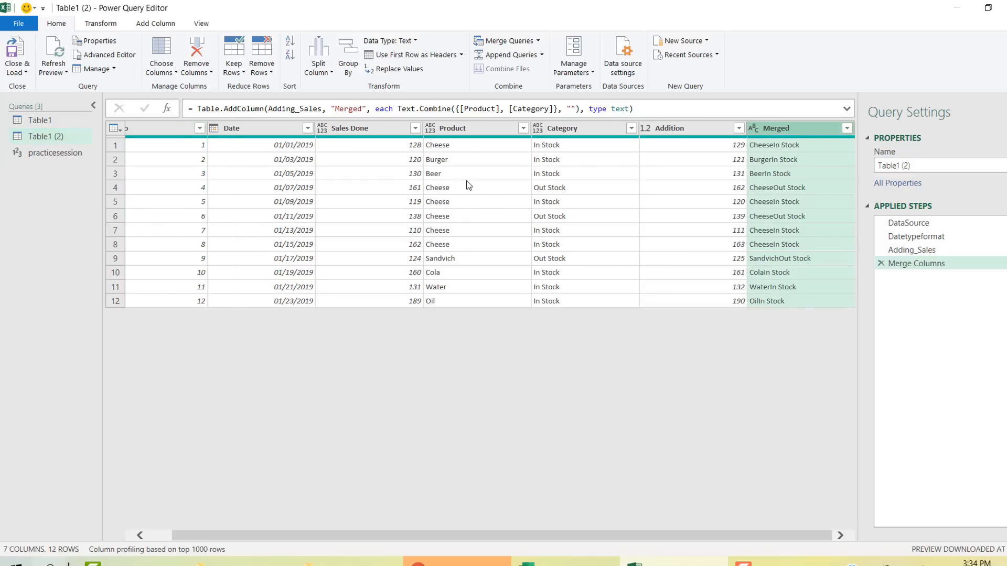
click(200, 26)
click(362, 56)
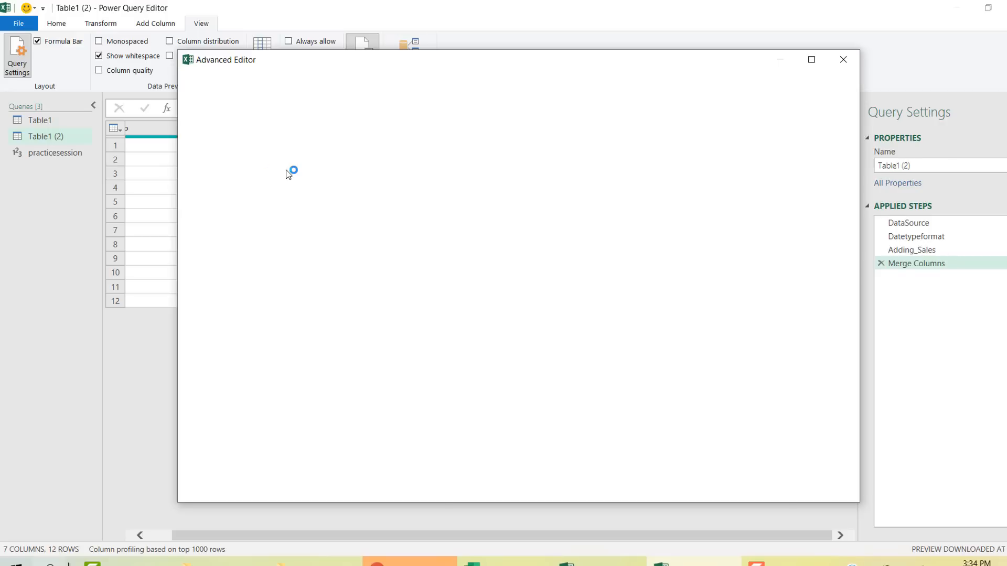
click(308, 141)
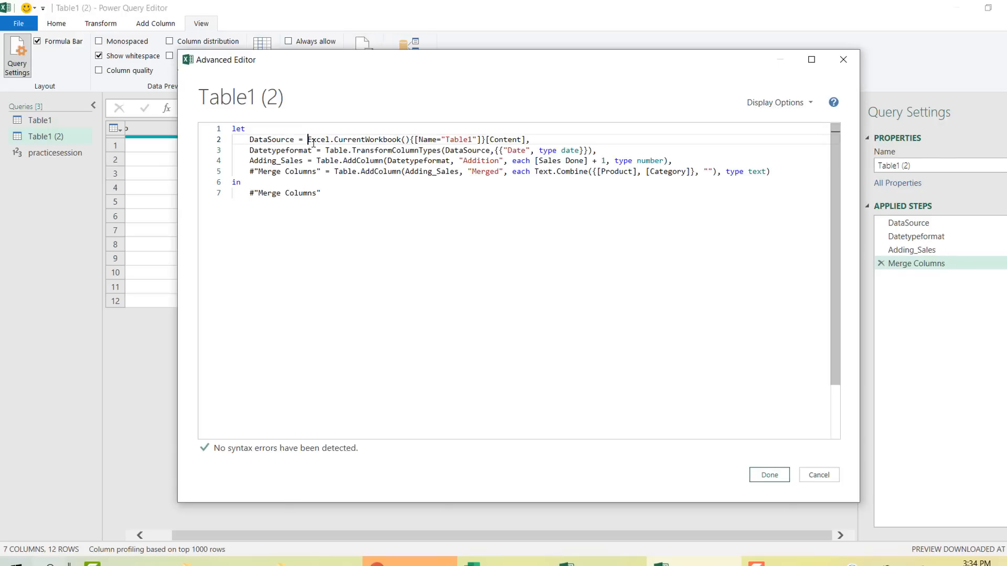
shift+click(552, 138)
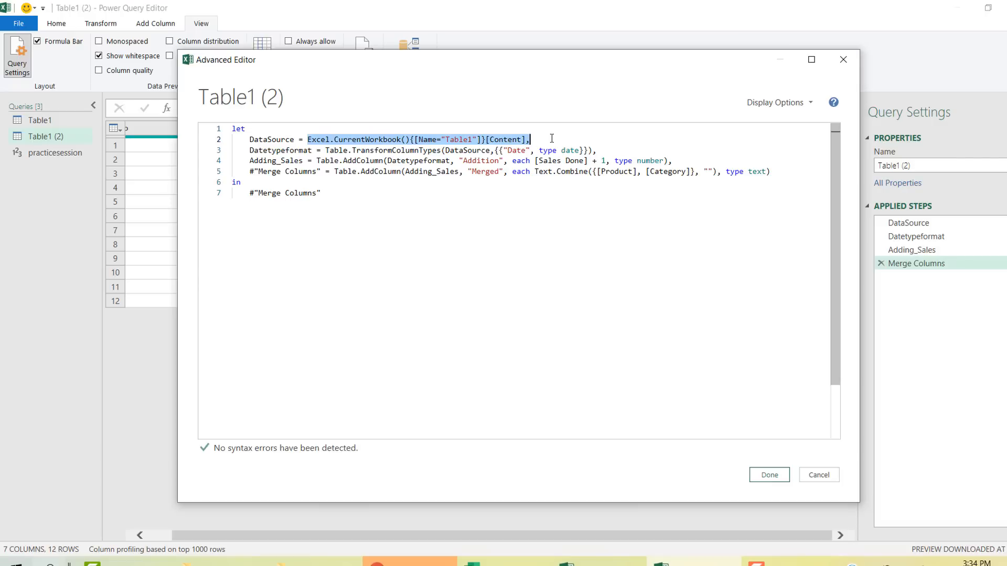
click(842, 61)
click(1003, 6)
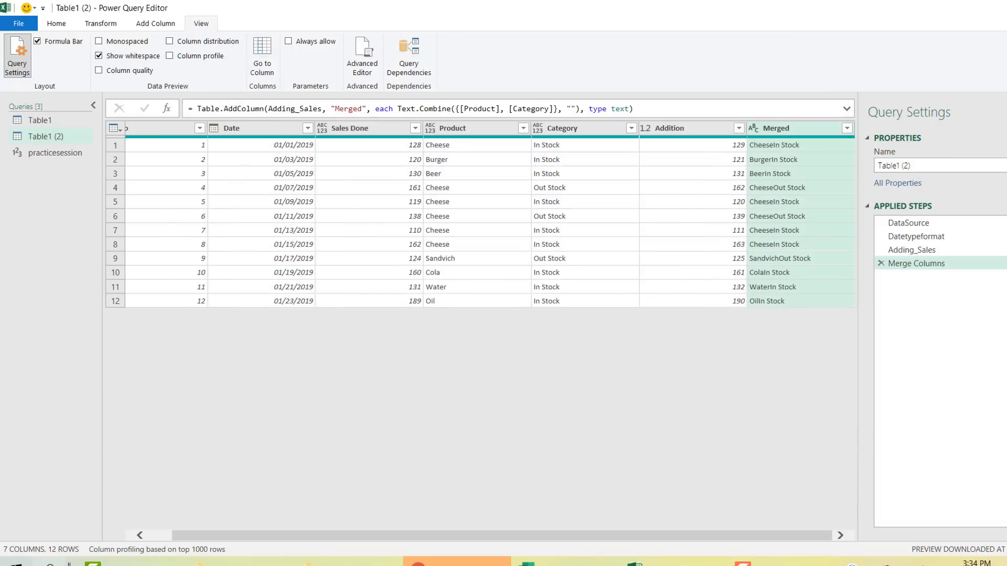
Step: Enter "PowerQuery uses its M functions in these each of the steps and this is how we get the data which we desired for" in cell D21
click(198, 464)
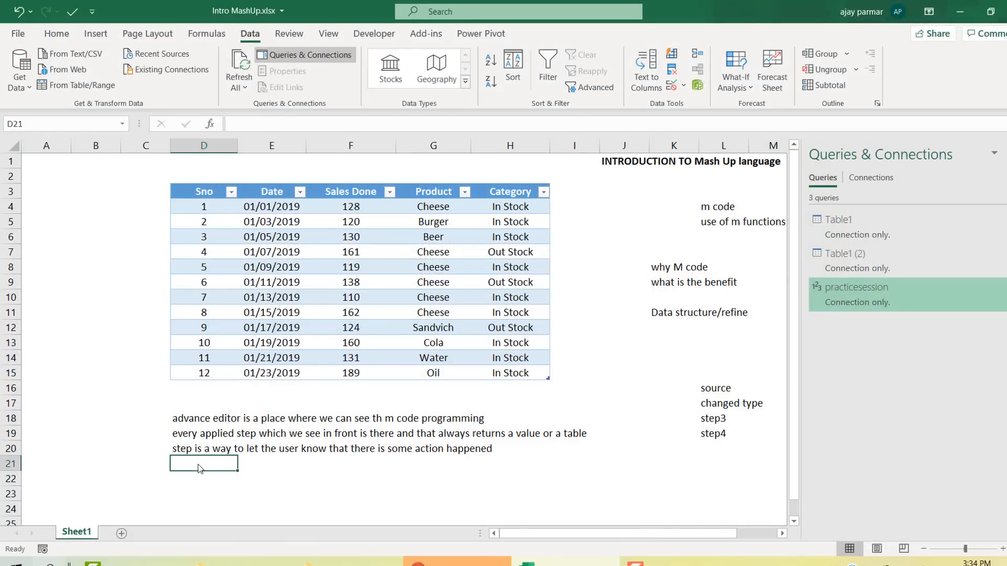
text(Powe)
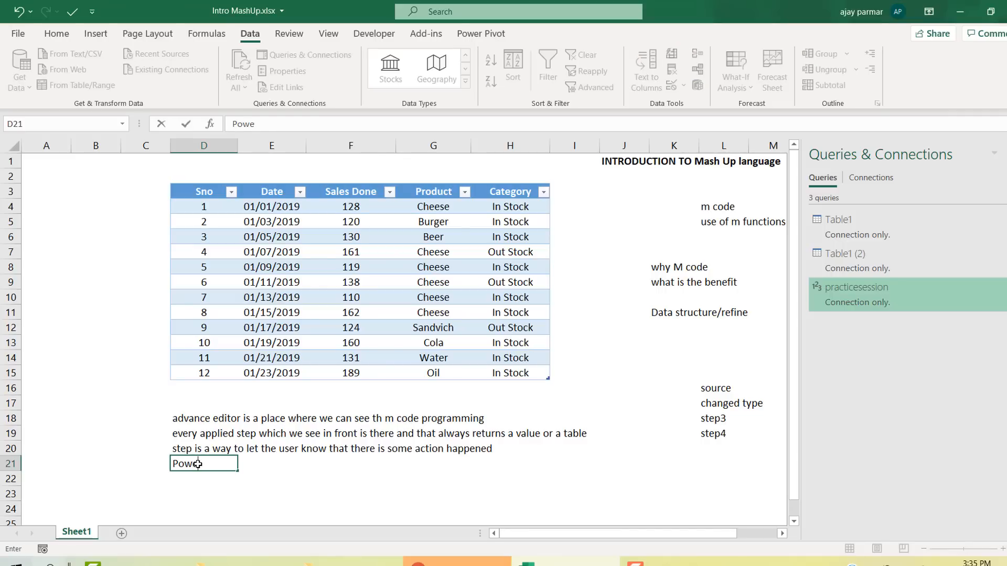
text(rQuery uses its exp)
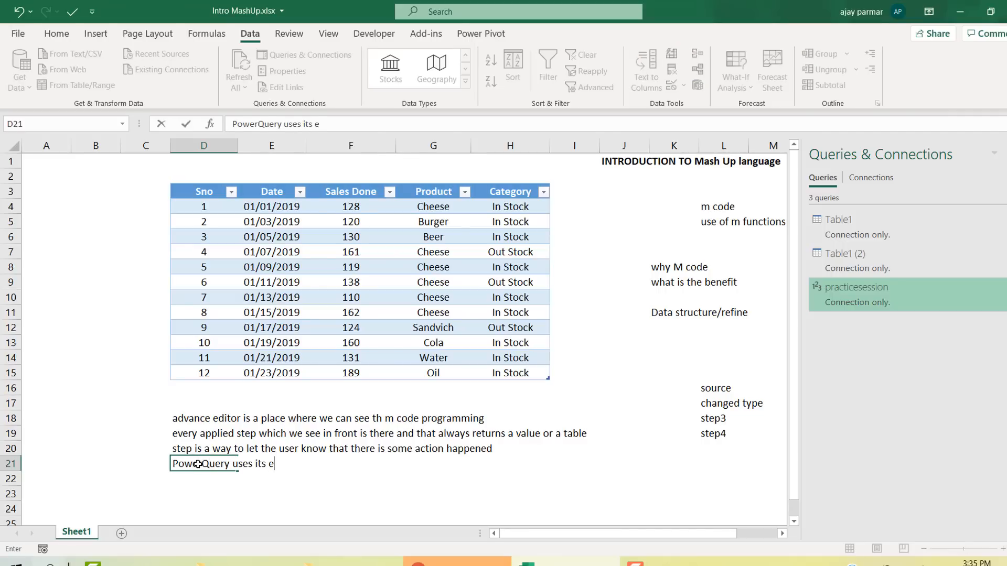
key(BackSpace)
key(BackSpace)
key(BackSpace)
text(M functions )
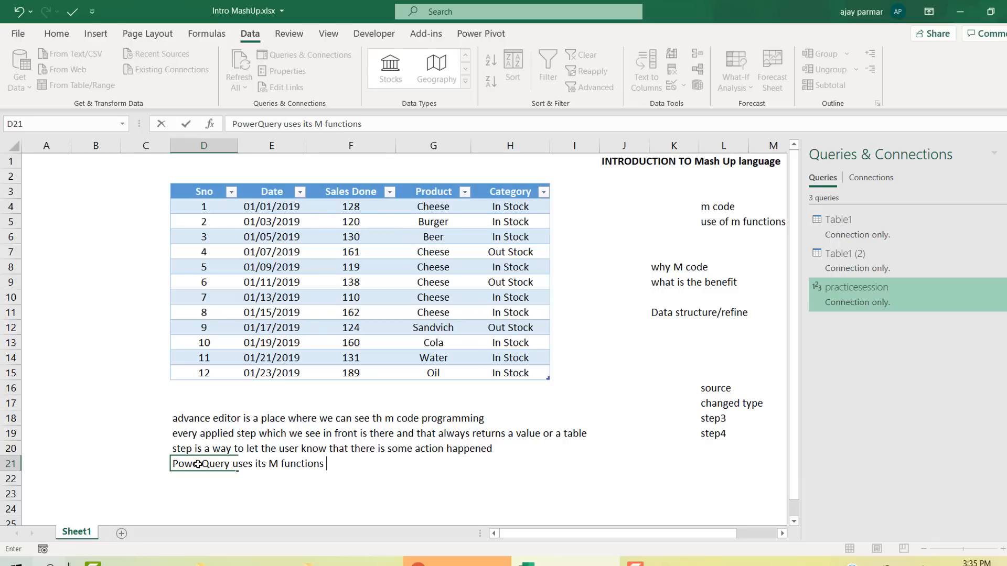
text(in these each of the steps a)
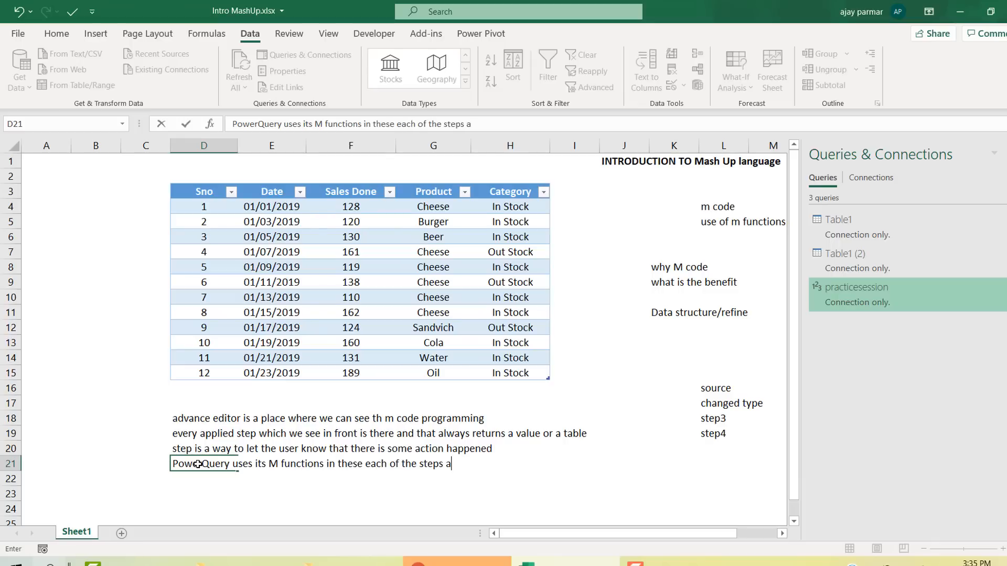
text(nd this is how)
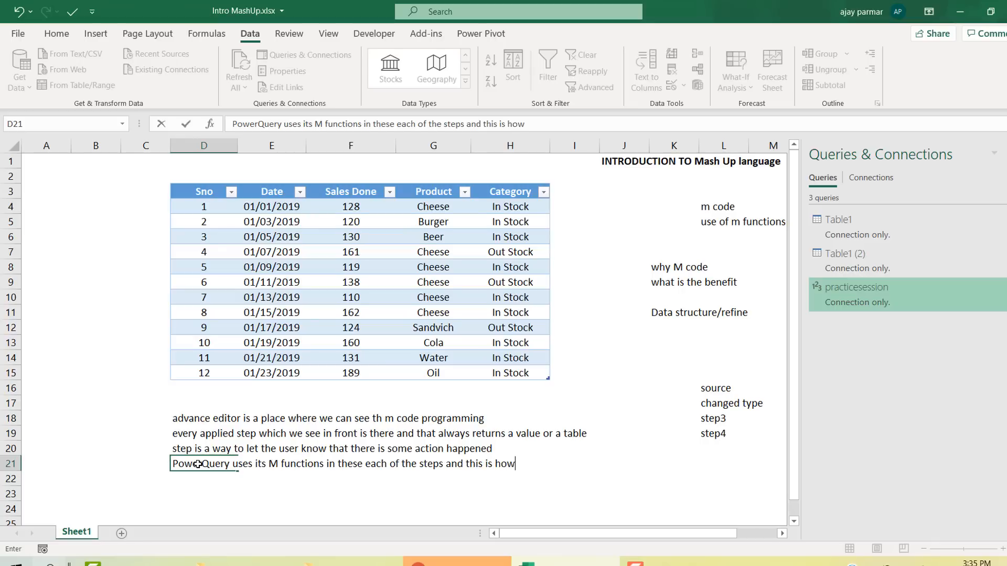
text( we get the dat)
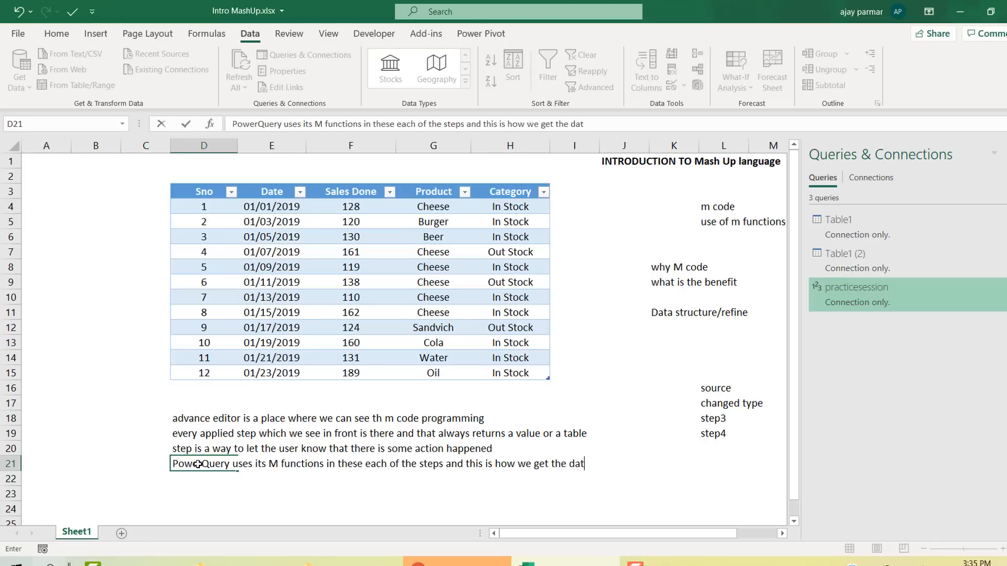
text(a which we d)
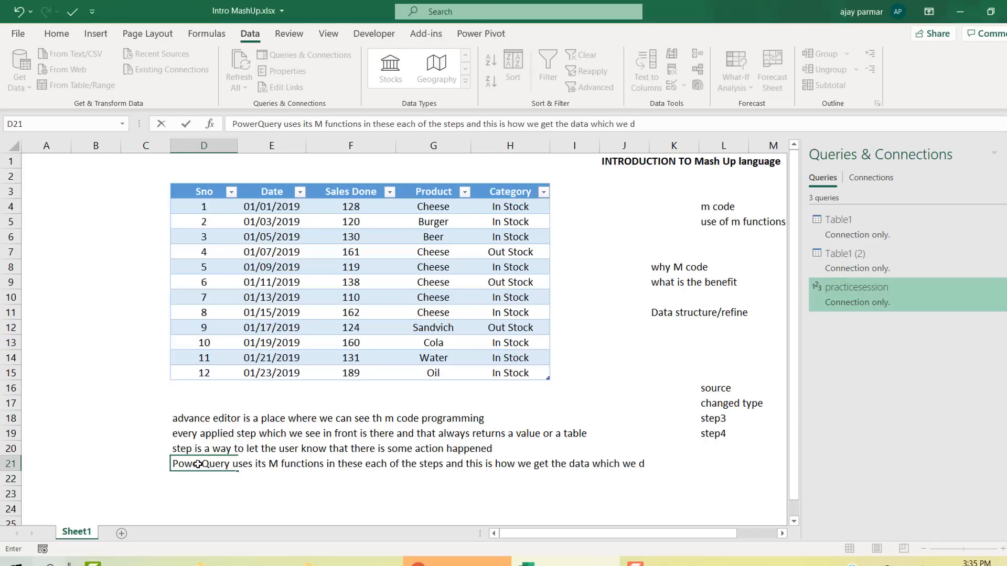
text(esired for)
key(Return)
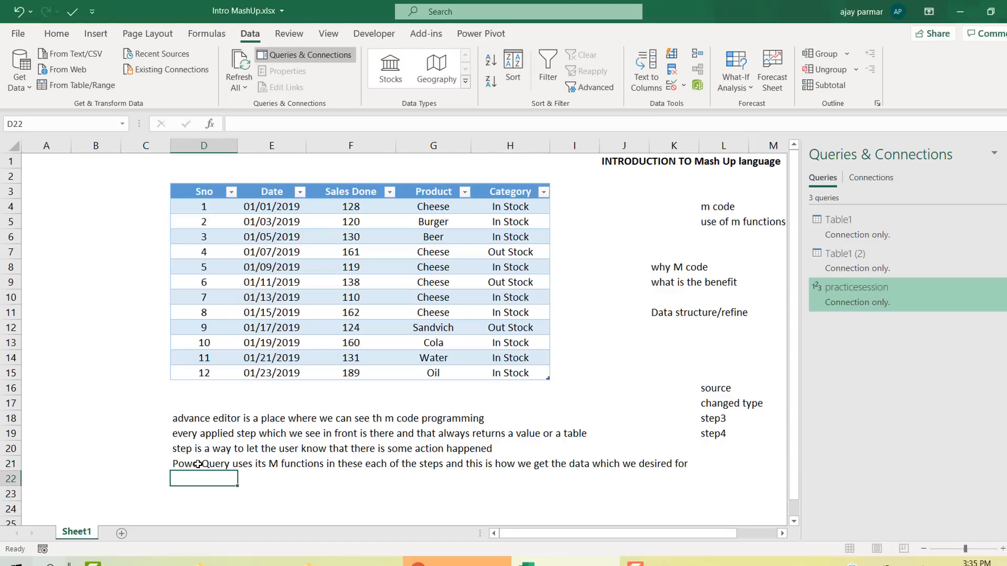
Step: Enter the note "functions - PQ uses it depends what action we have applied in front of the PQ window" in cell D22
text(func)
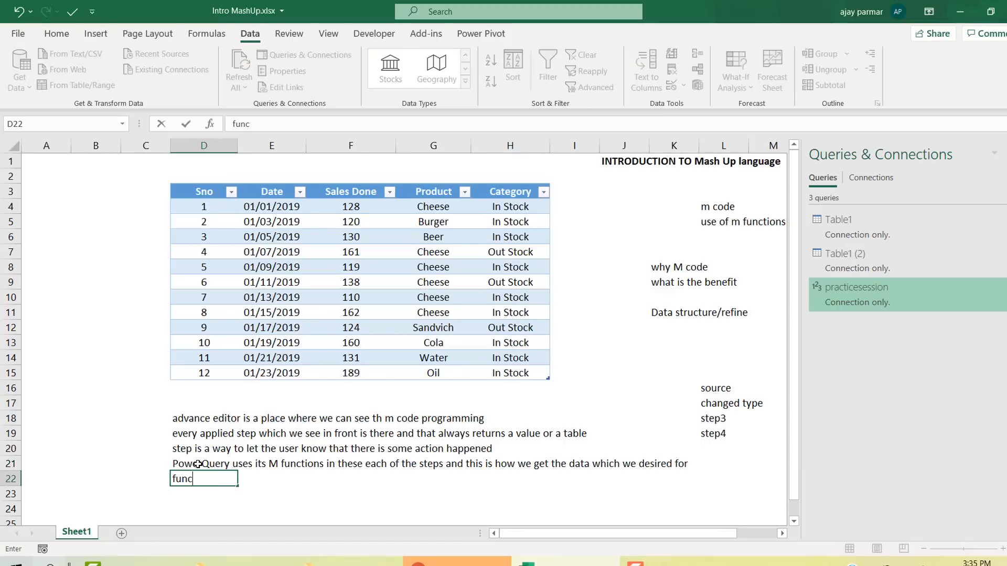
text(tions - PQ uses it depends what )
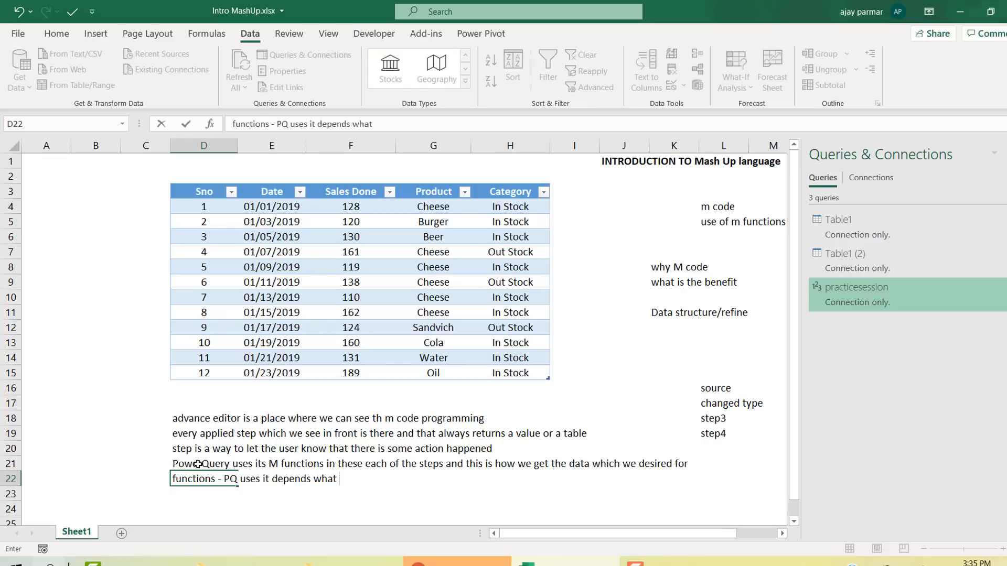
text(action we ha)
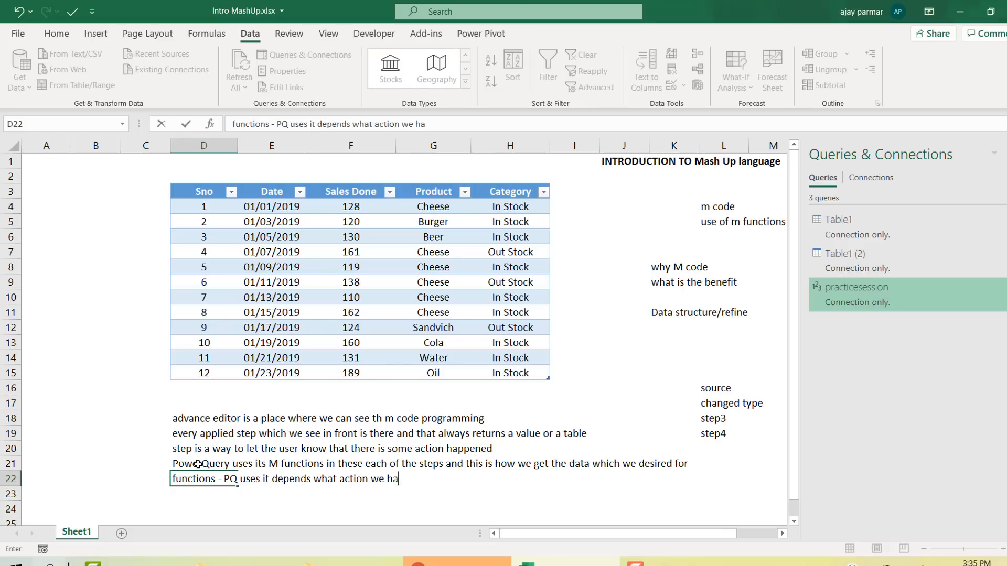
text(ve applied on)
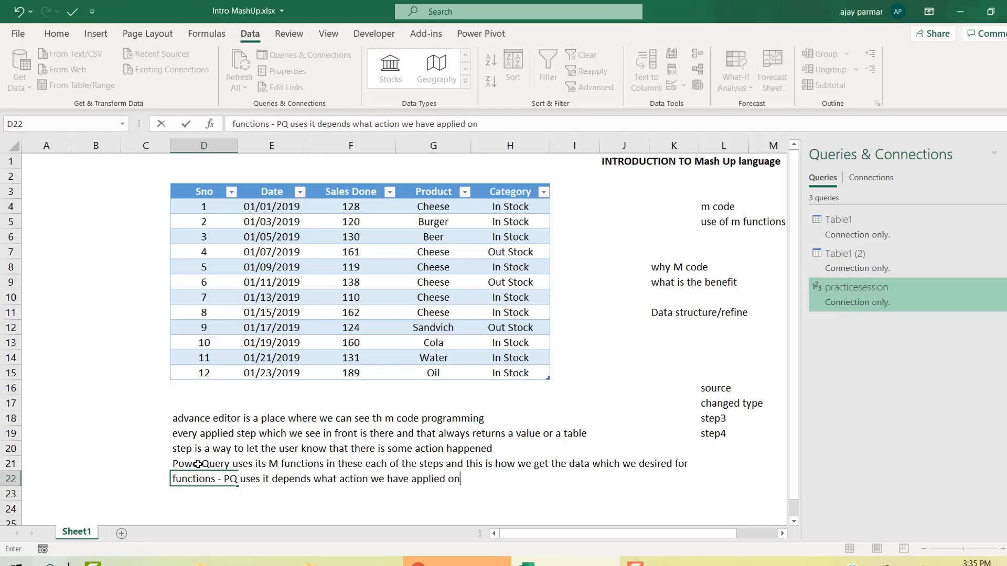
key(BackSpace)
key(BackSpace)
text(in front of the p)
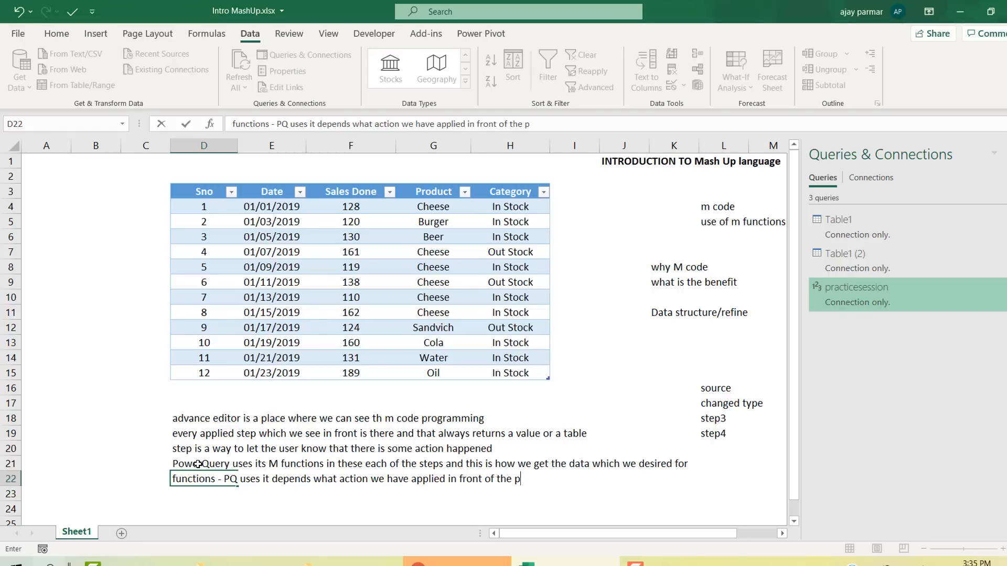
key(BackSpace)
text(PQ widn)
key(BackSpace)
key(BackSpace)
text(ndow)
key(Return)
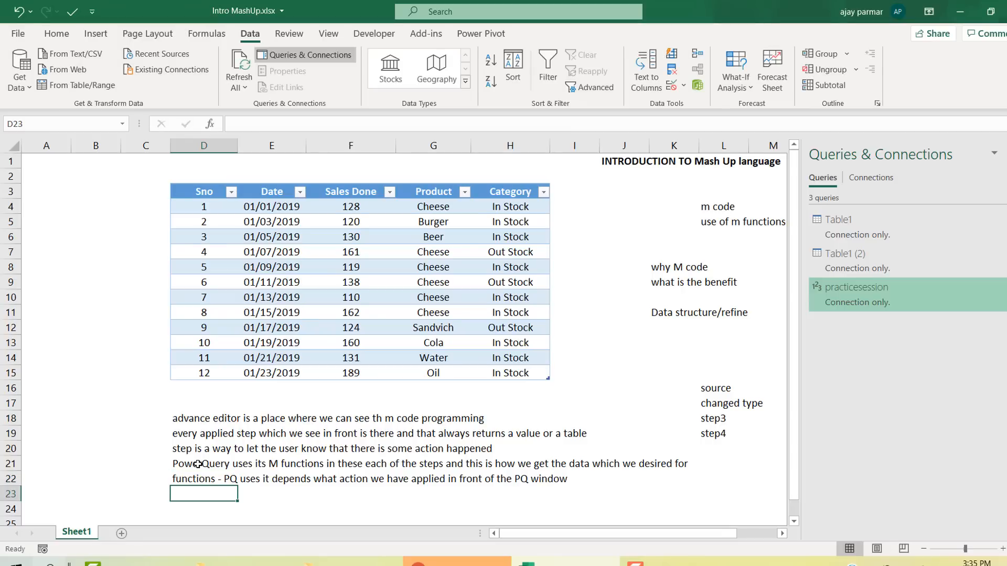
Step: Enter the function examples "added a column - table.addcolumns" in cell D23 and "changed format - table.format" in cell D24
text(added a)
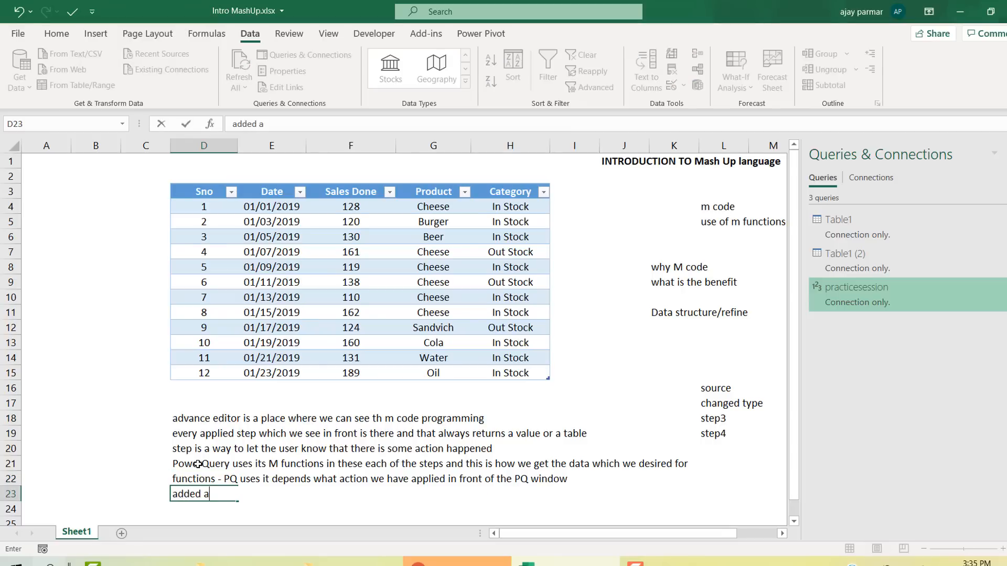
text( column - table.add)
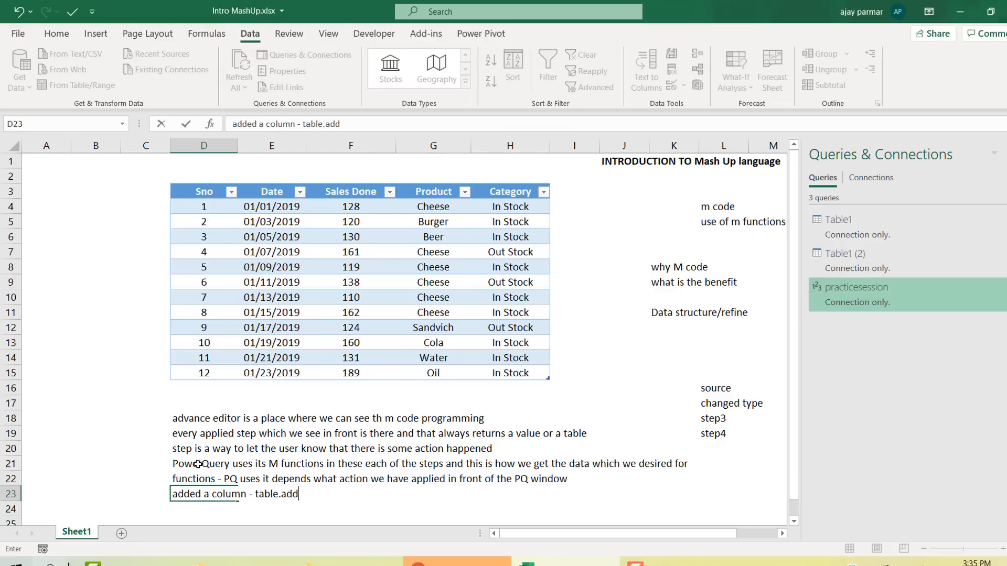
text(columns)
key(Return)
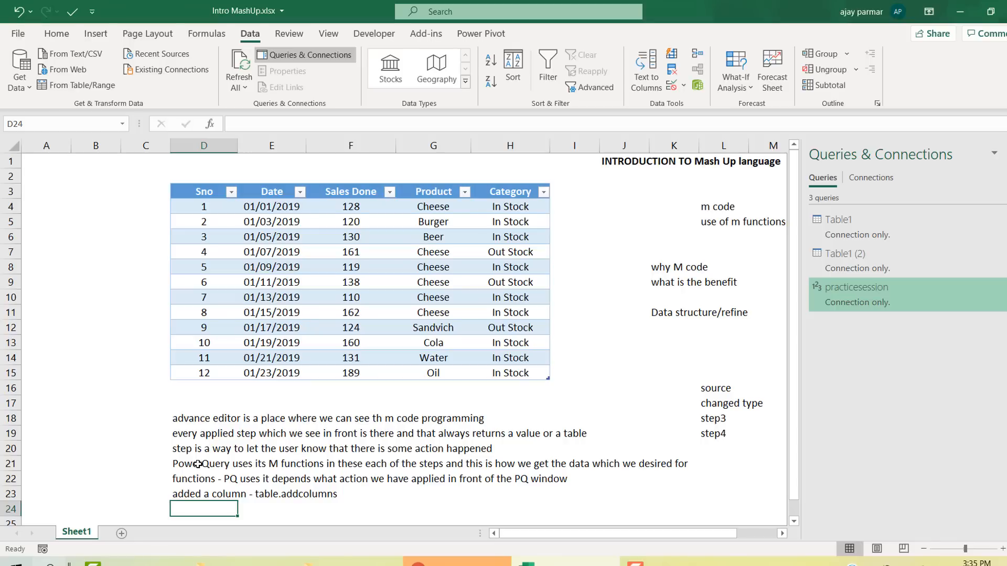
text(changed fo)
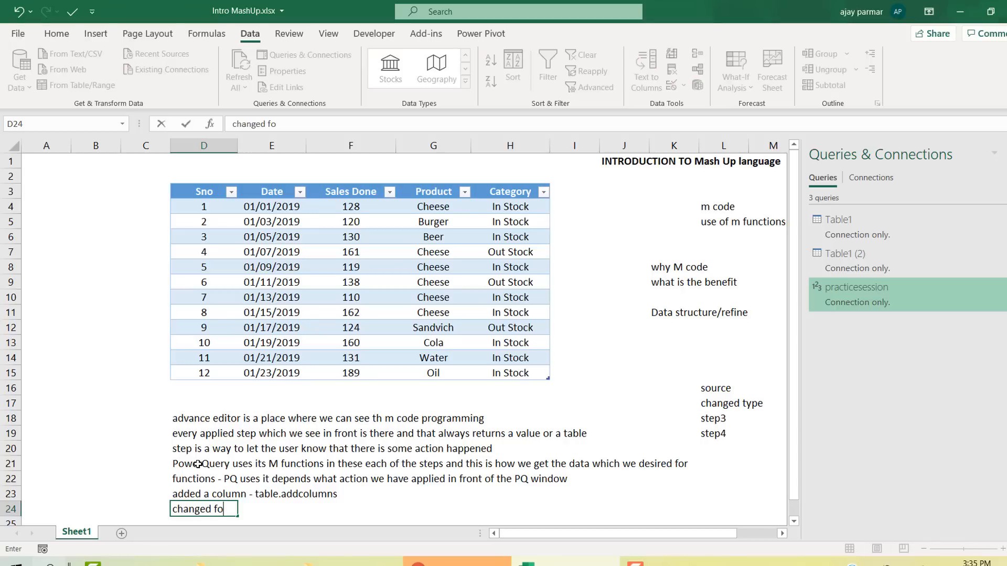
text(rmat - table.)
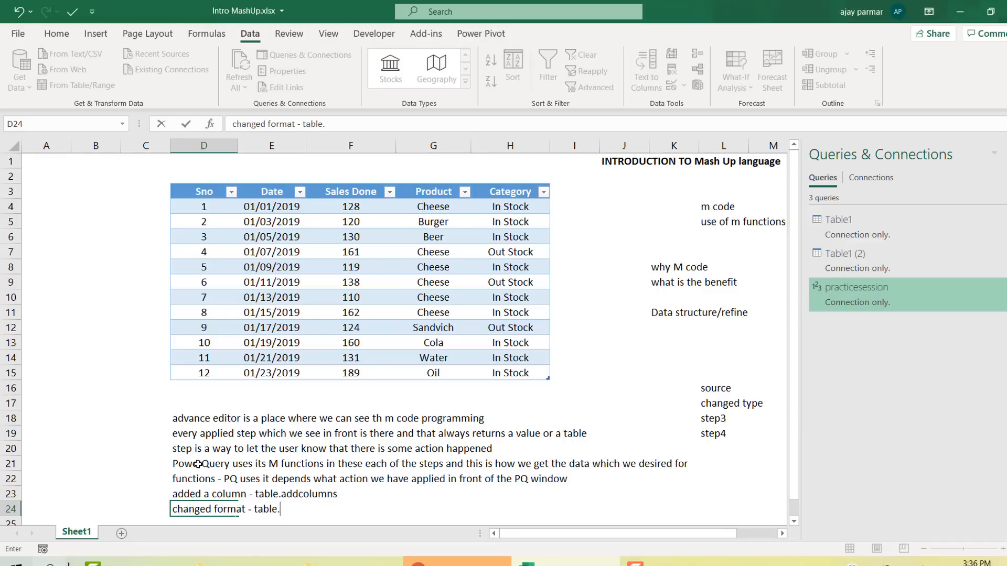
text(format)
key(ctrl+Return)
key(Return)
Step: Enter the label "function" in cell G25, below the notes on M functions
scroll(197, 464, down, 1)
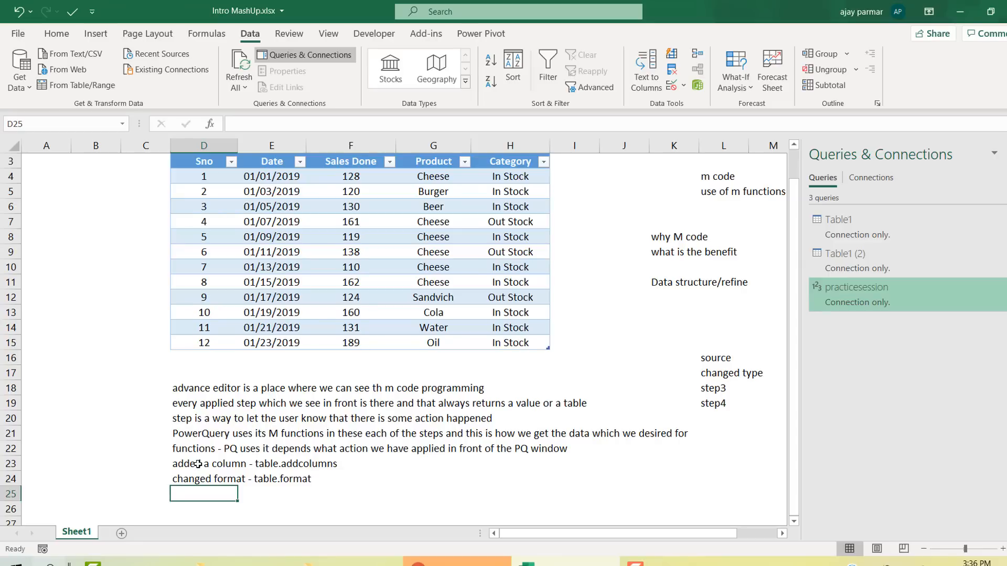
key(Right)
key(Right)
key(Right)
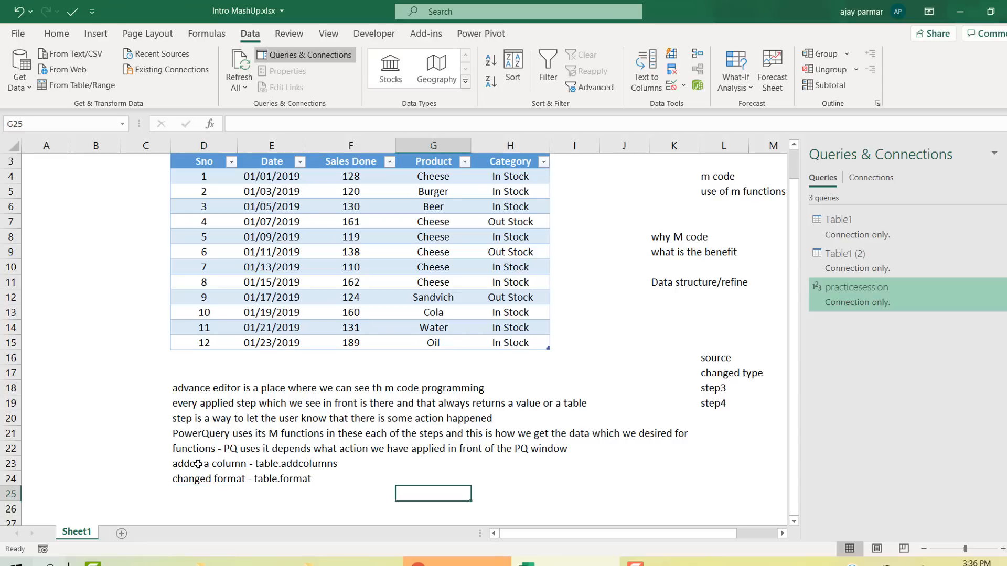
key(Left)
key(Right)
text(function)
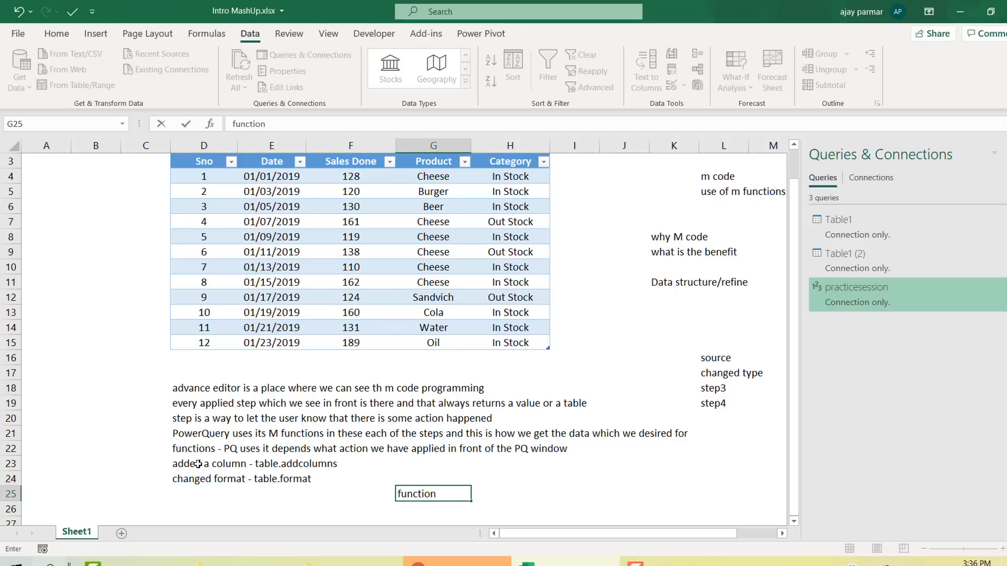
Step: Enter the label "expression" in cell G26, leaving cell H25 empty
key(Right)
text(exp)
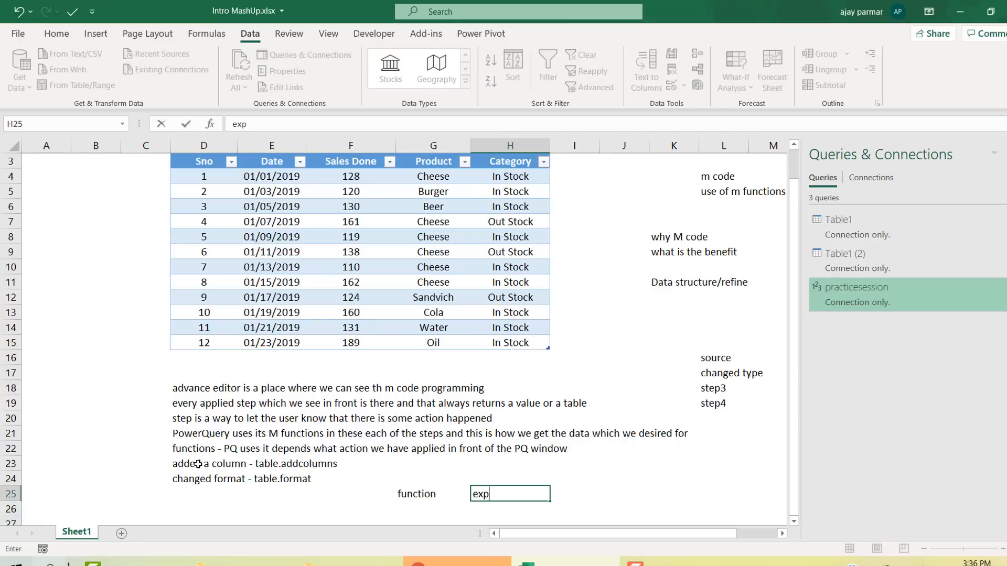
key(BackSpace)
key(BackSpace)
key(BackSpace)
key(Return)
key(Left)
key(Left)
key(Right)
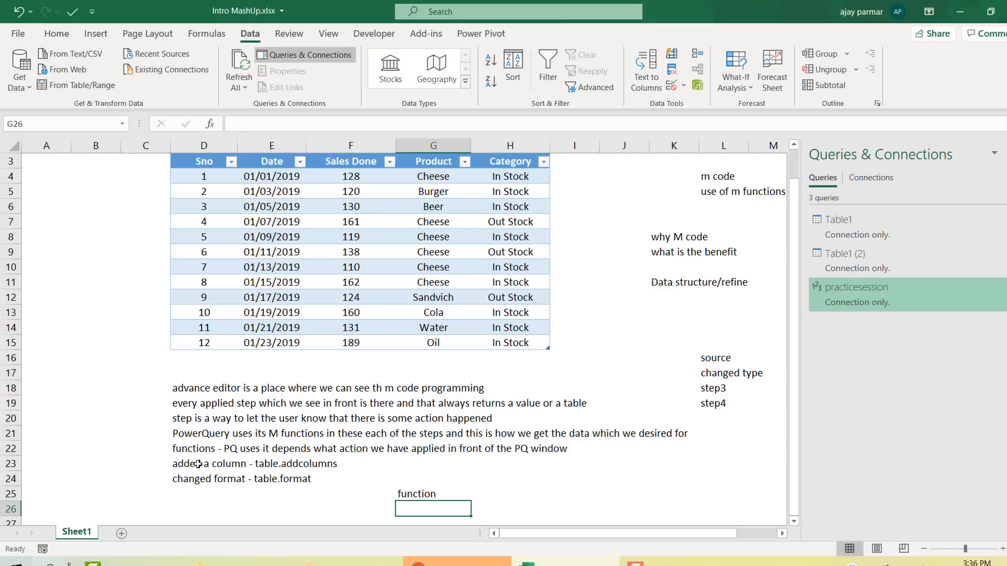
text(expression)
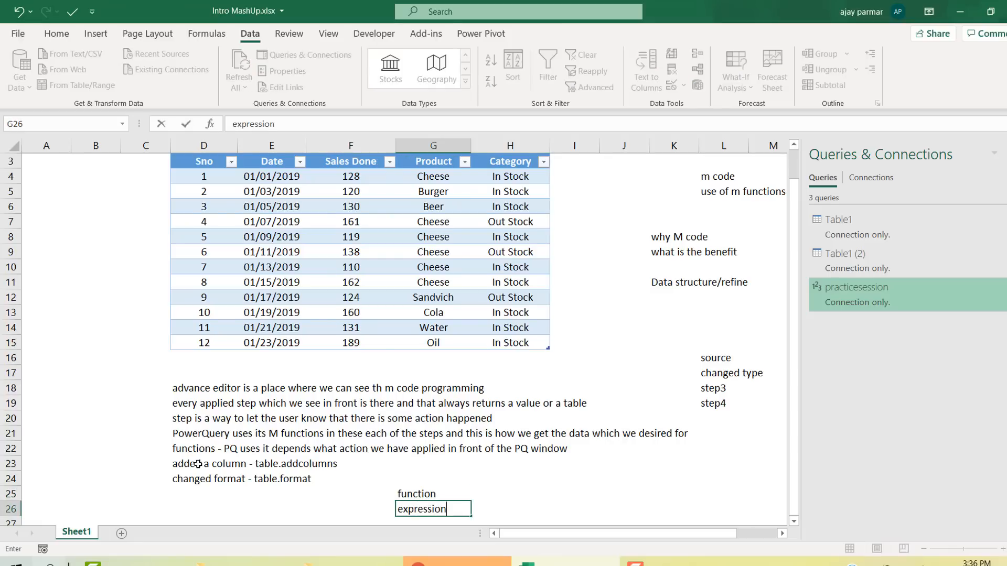
Step: Enter the description "PQ accepts the syntax" in cell H26, beside the expression label
scroll(197, 464, down, 1)
key(Right)
text(P)
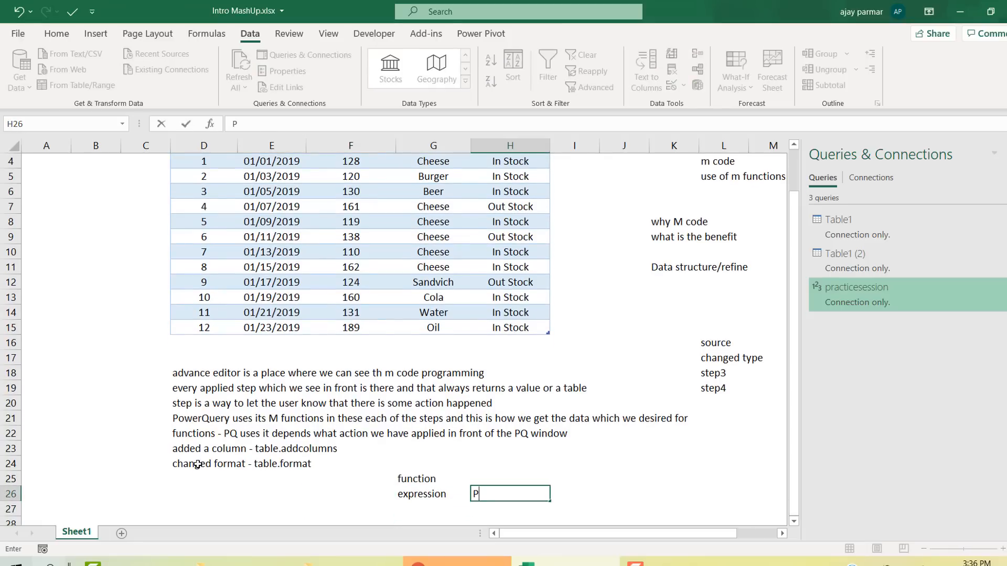
text(Q accepts the syntax)
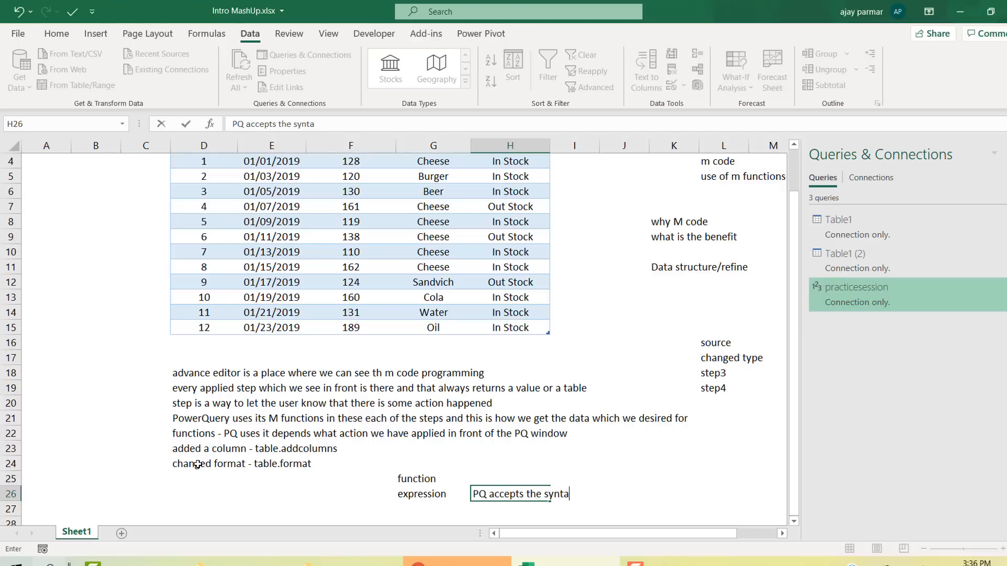
key(ctrl+Return)
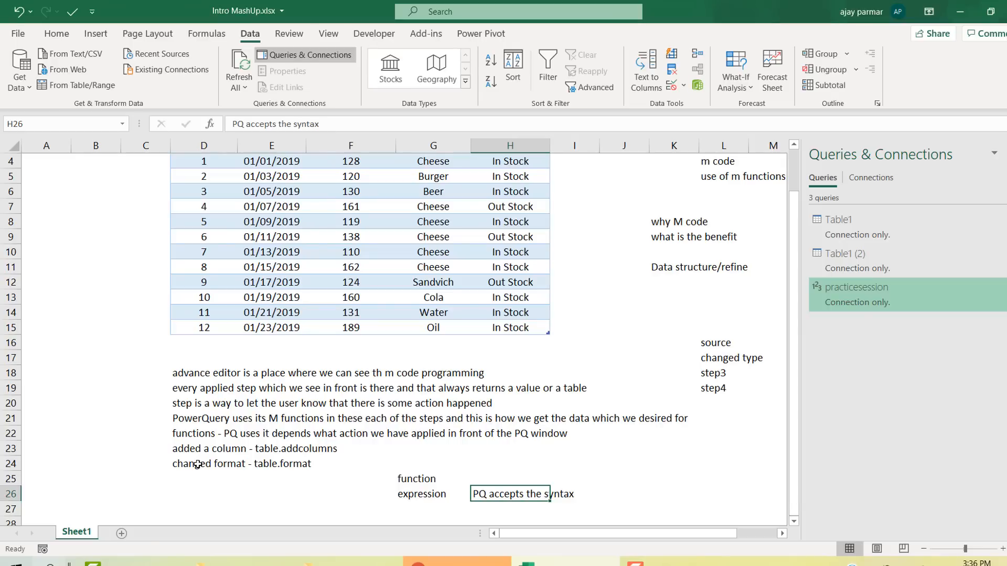
Step: Enter the description "simple function" in cell H25, beside the function label
key(Up)
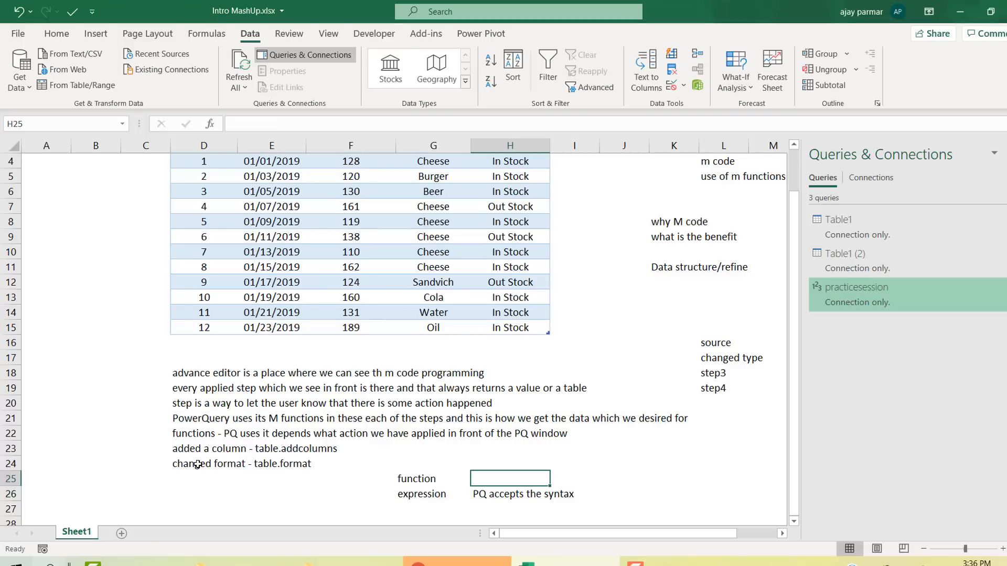
text(simple func)
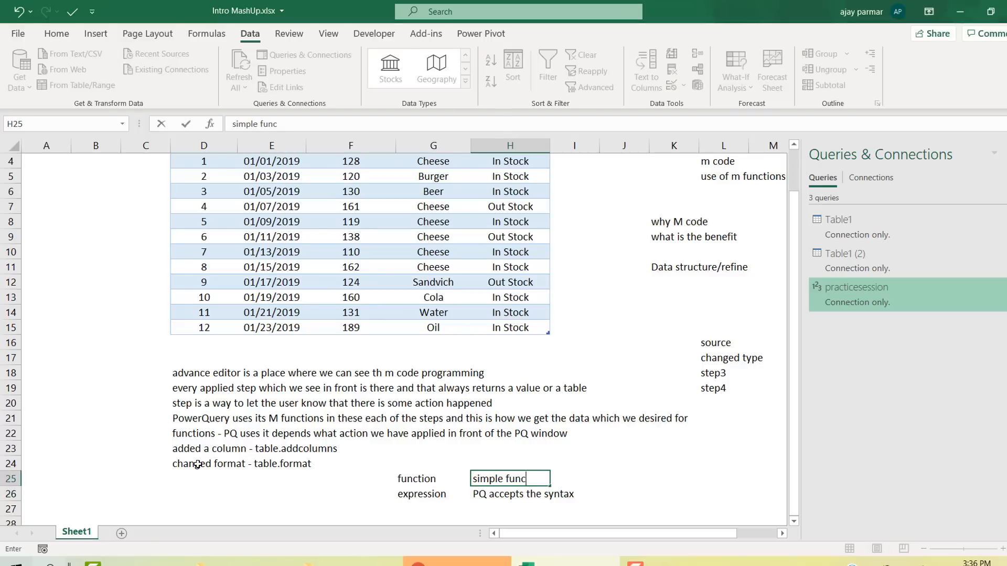
text(tion)
key(Return)
key(Up)
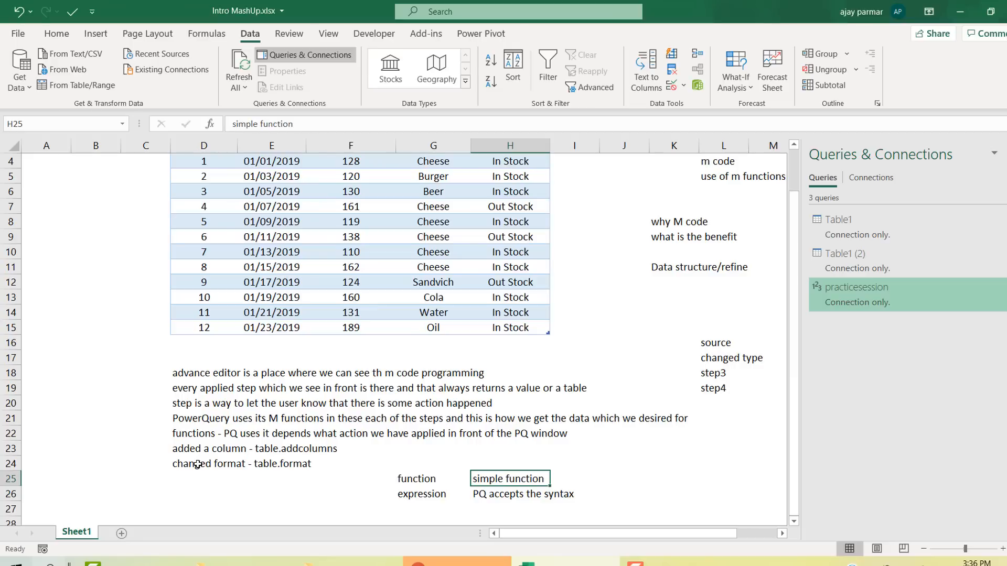
key(Left)
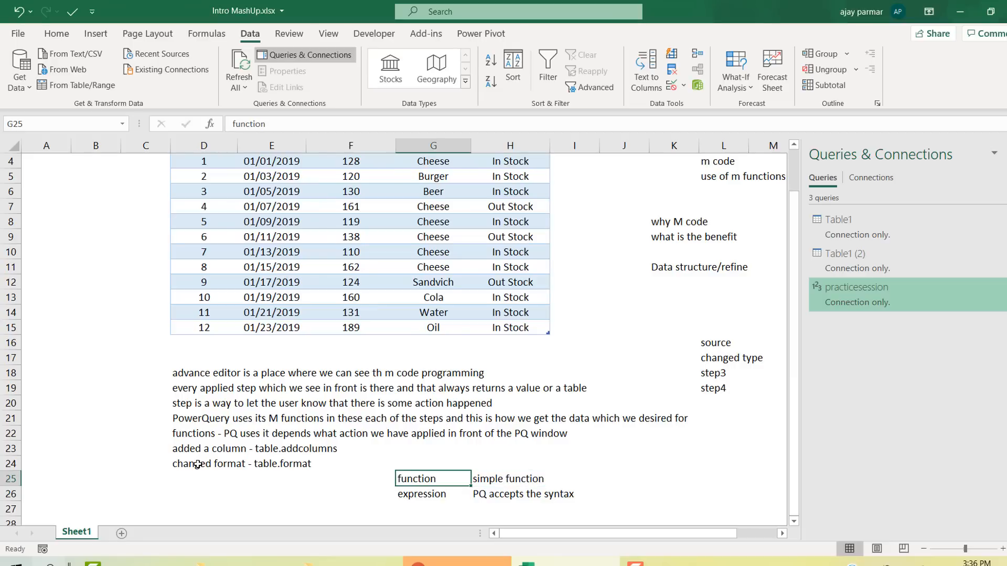
key(Down)
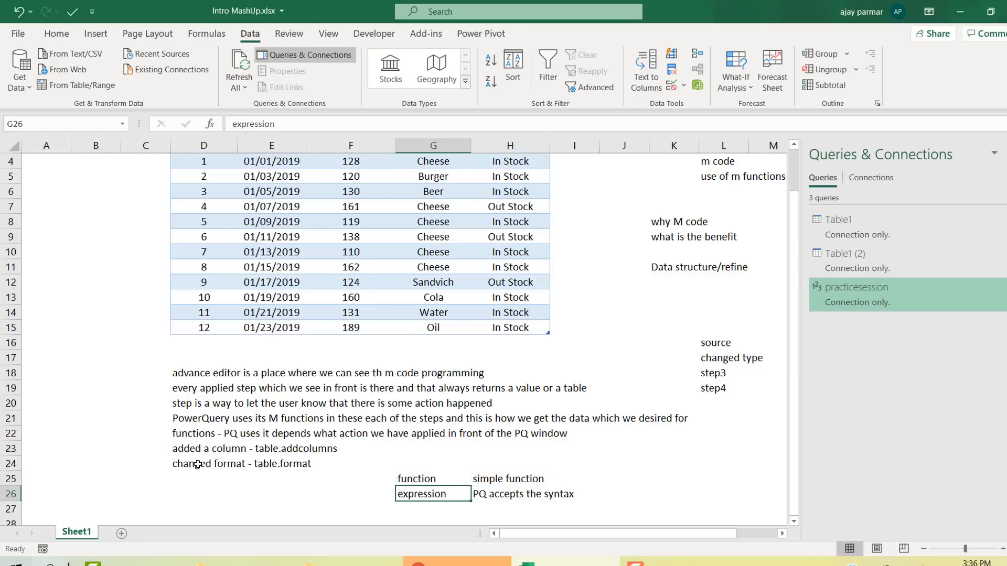
key(Up)
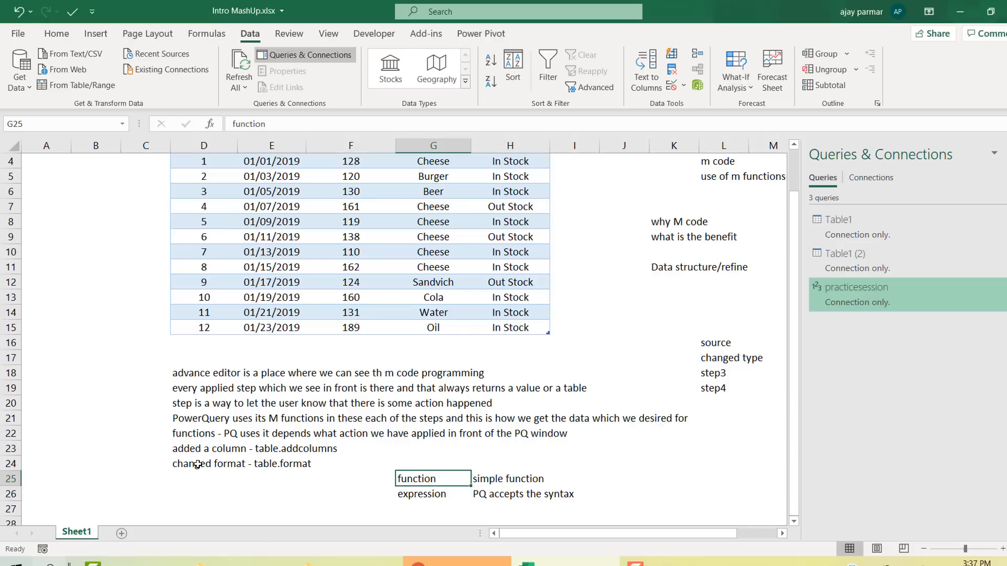
Step: Start a VLOOKUP formula in cell J25 to view its arguments, and discard it
key(Right)
key(Right)
key(Right)
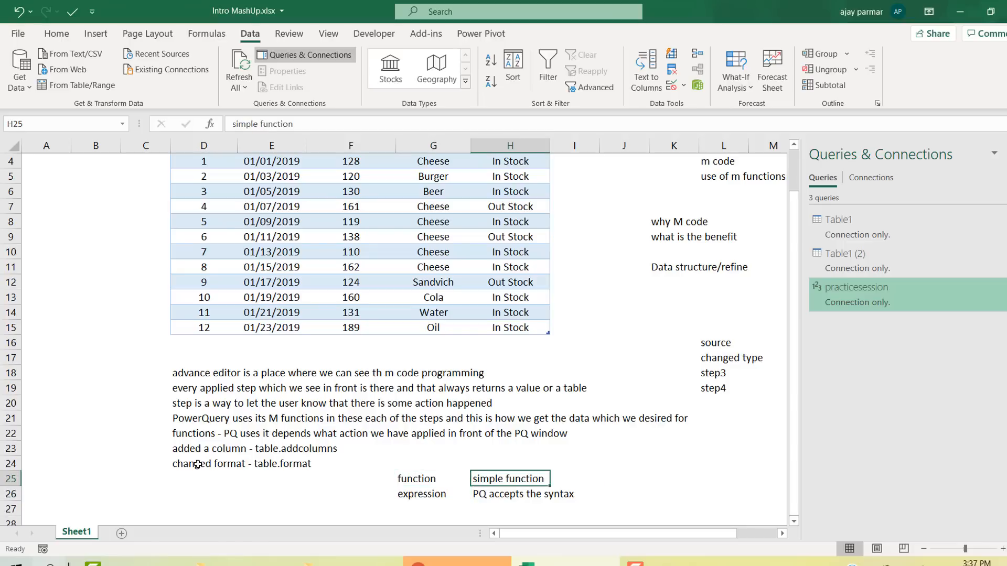
text(=vloo)
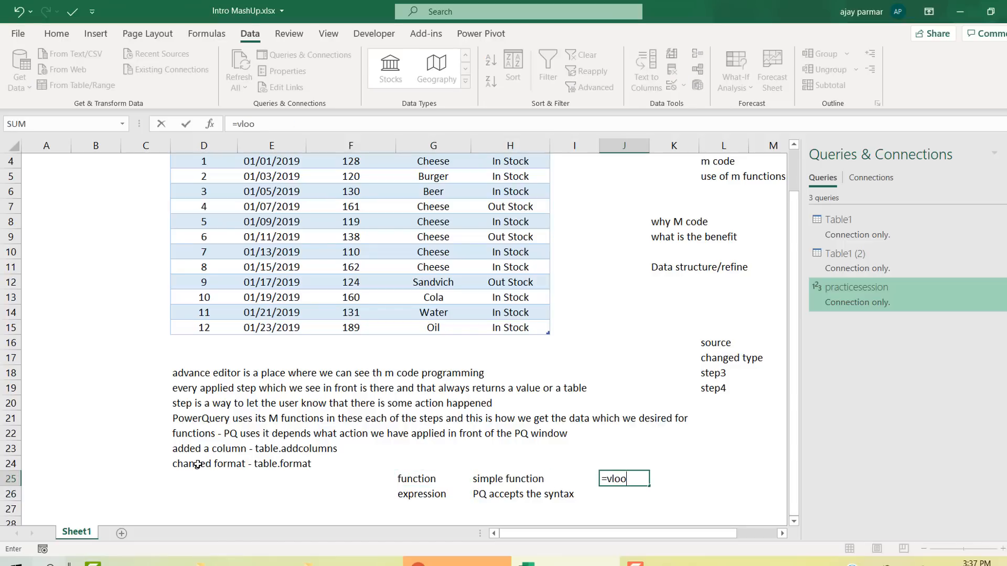
text(kup()
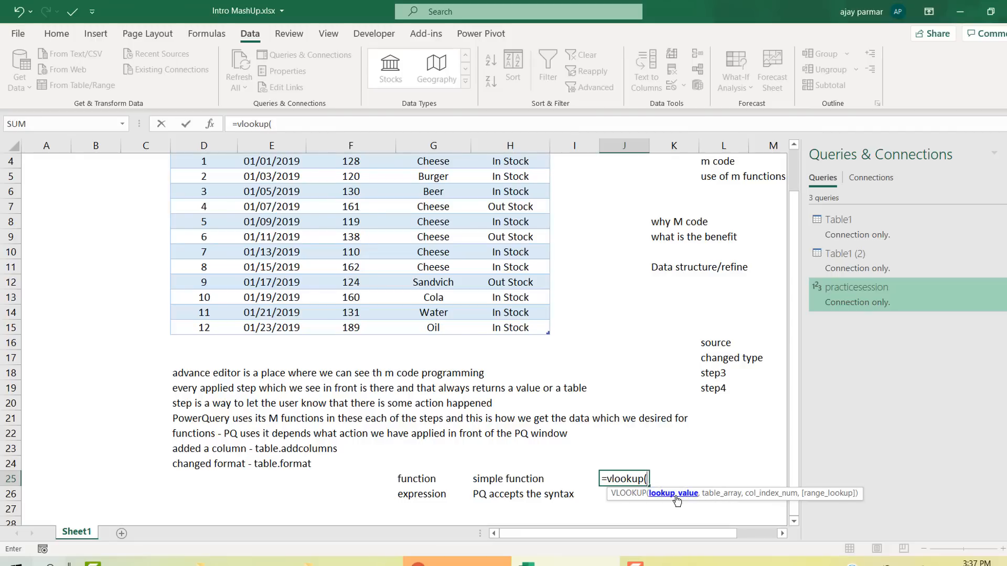
key(Escape)
Step: Enter the term "Table" in cell D28, starting a new list below the notes
click(316, 497)
key(Left)
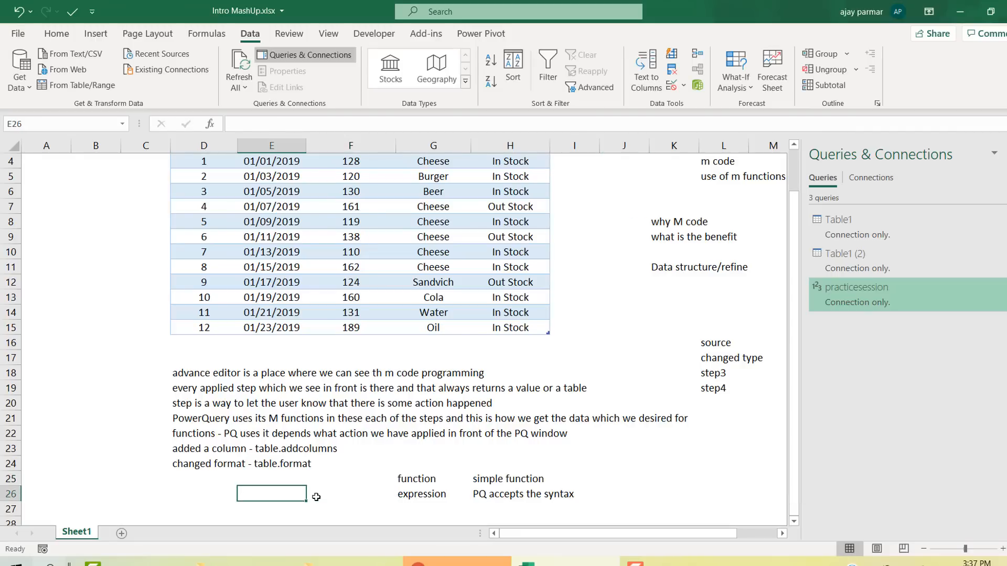
key(Left)
key(Left)
key(Right)
key(Down)
key(Down)
key(Down)
key(Down)
key(Down)
key(Down)
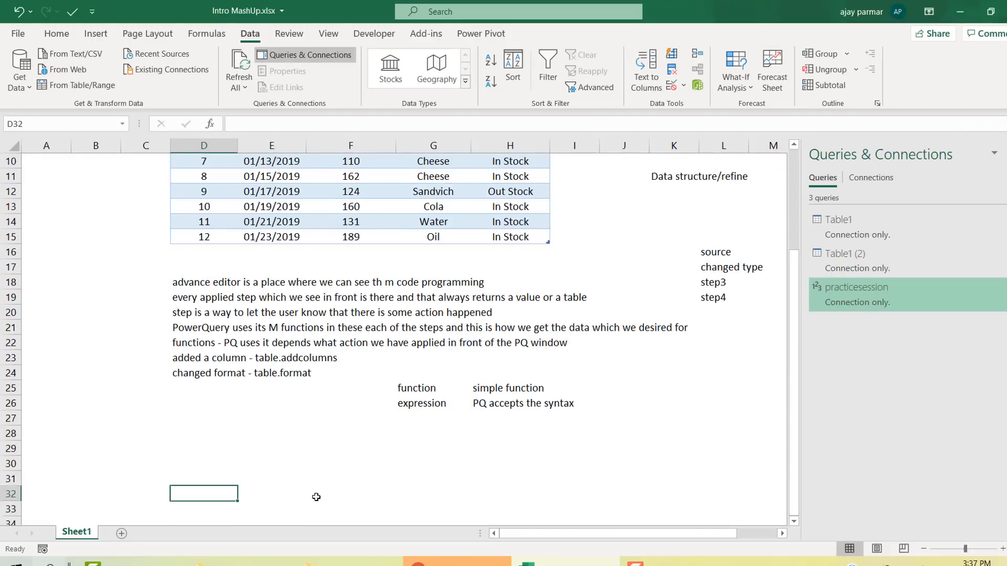
key(Up)
key(Up)
key(Up)
key(Up)
text(Table)
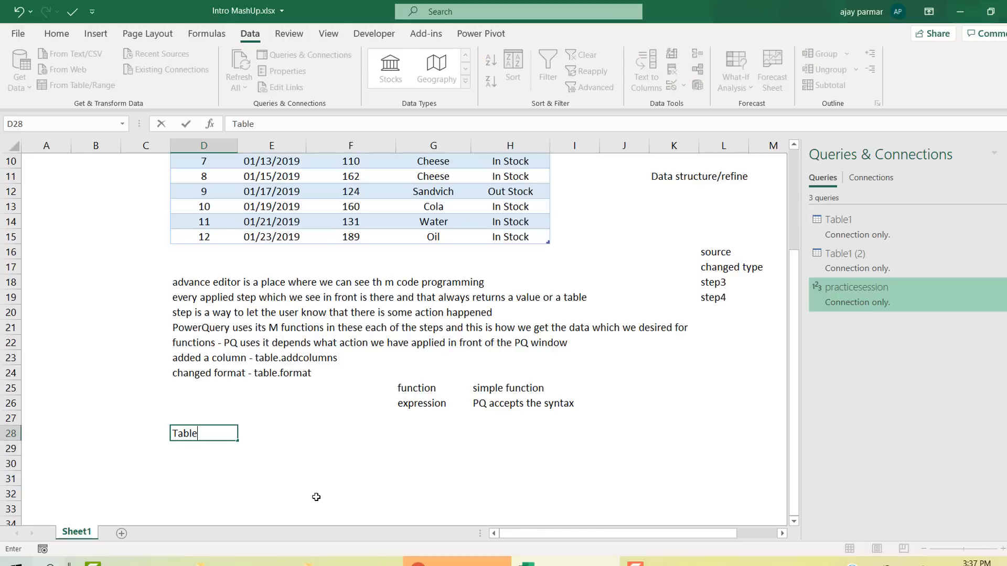
key(Return)
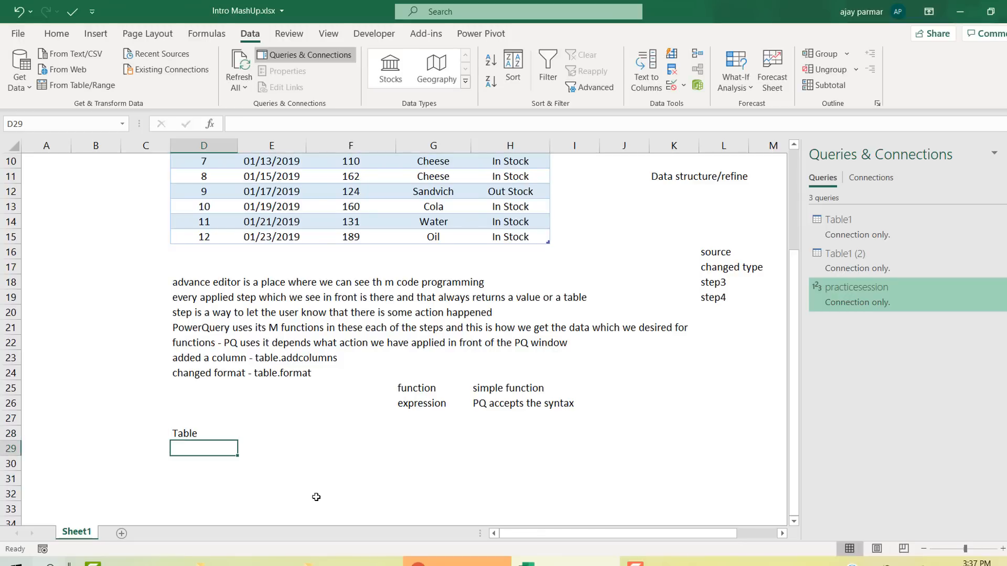
Step: Add the terms "Record" in cell D29 and "Column" in cell D30
text(Record)
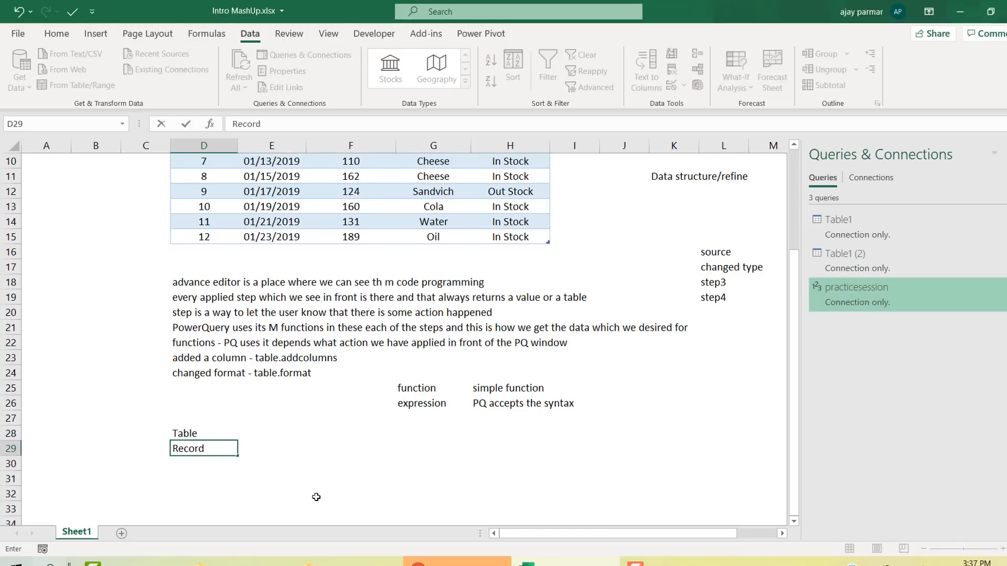
key(Return)
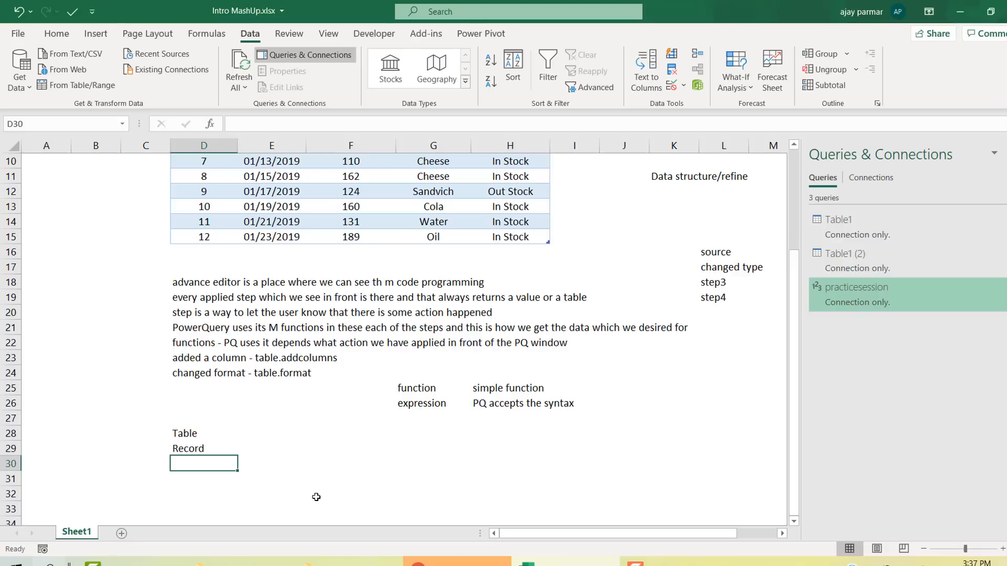
text(Column)
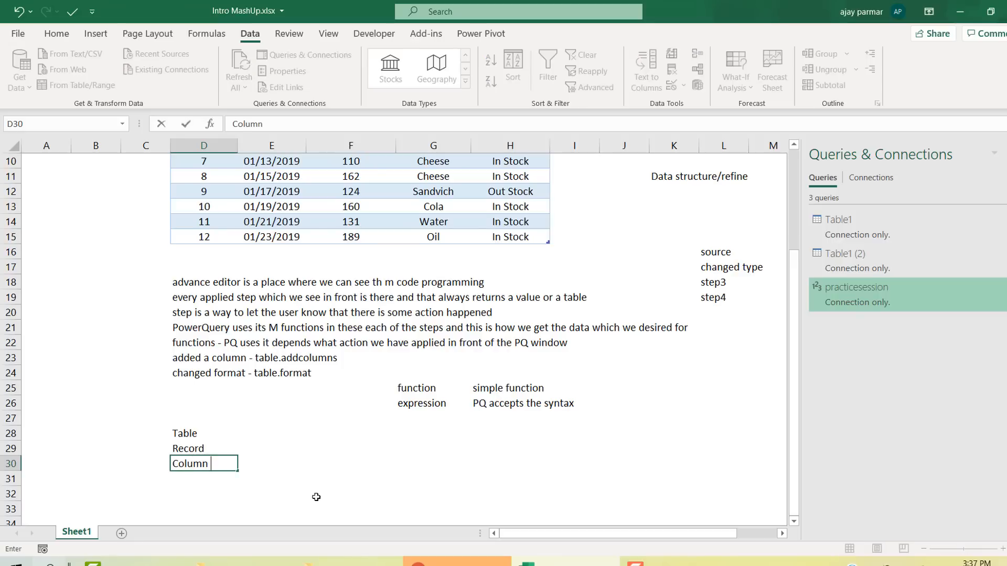
key(Return)
Step: Add the terms "field vlaue" in cell D31 and "field name" in cell D32
text(field)
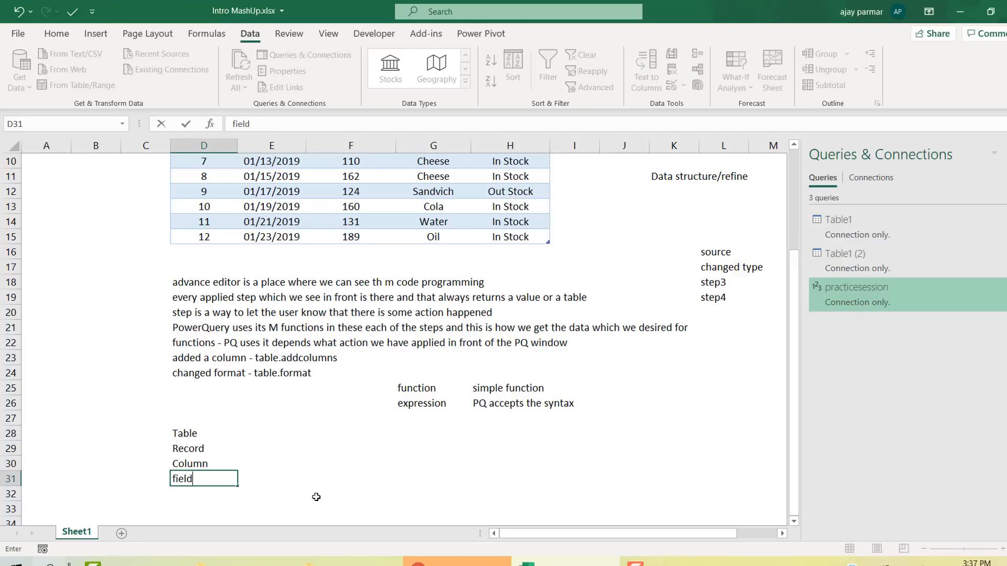
text( vlaue)
key(Return)
text(field )
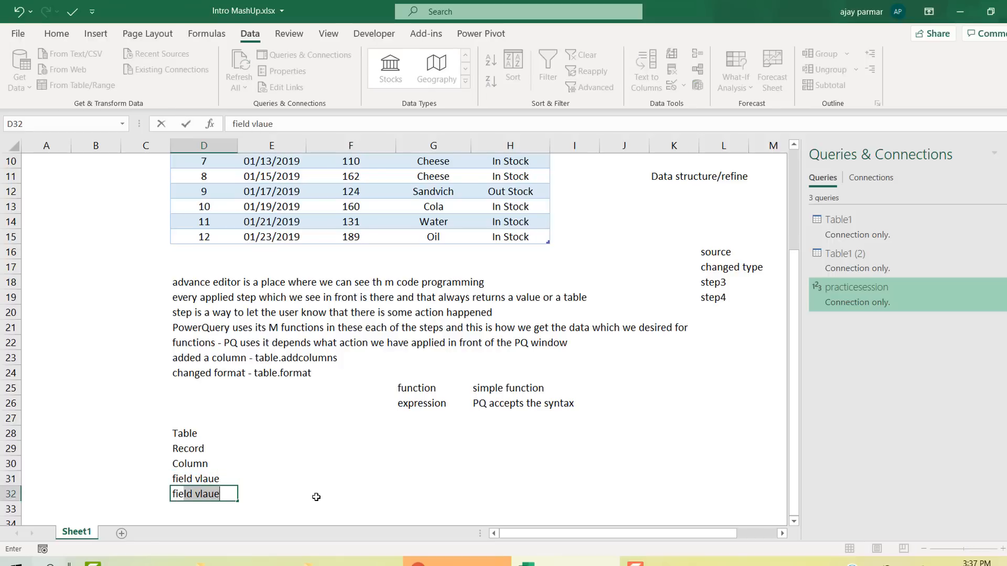
text(name)
key(Return)
Step: Correct the spelling of the term in cell D31 to "field value"
key(Up)
key(Up)
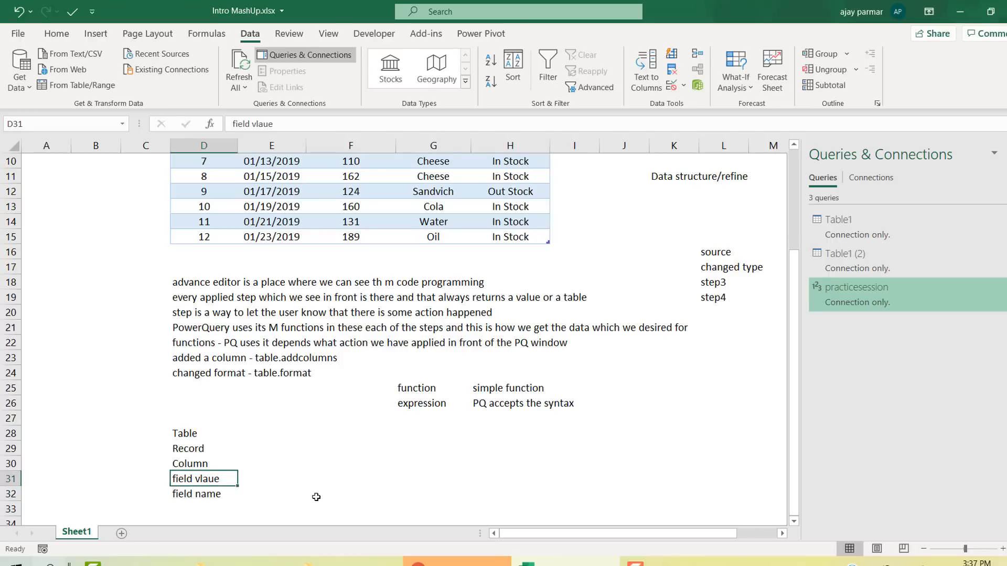
click(262, 124)
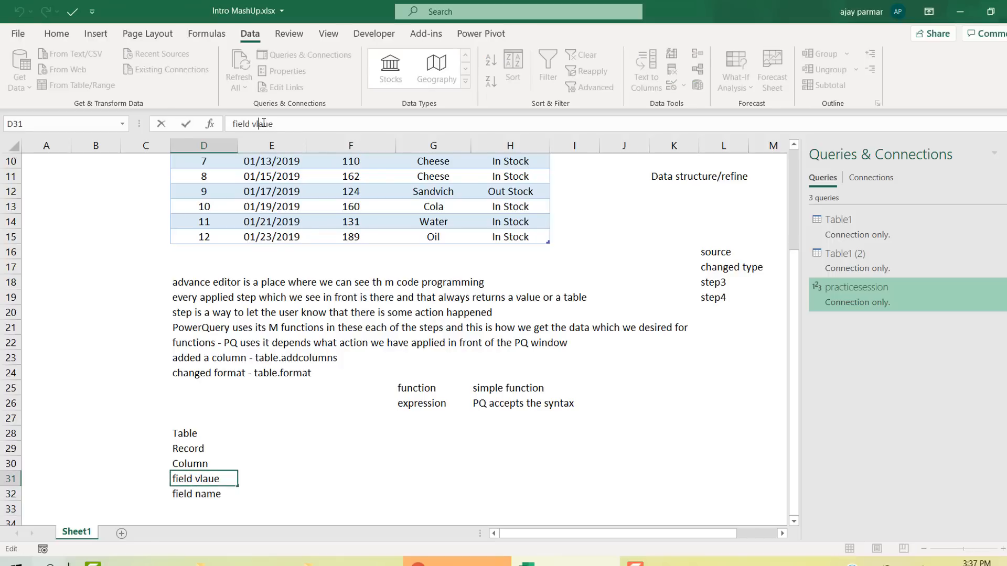
key(BackSpace)
text(l)
key(Return)
Step: Enter the explanation "which has a data" in cell E28, beside the Table term
key(Up)
key(Up)
key(Up)
key(Up)
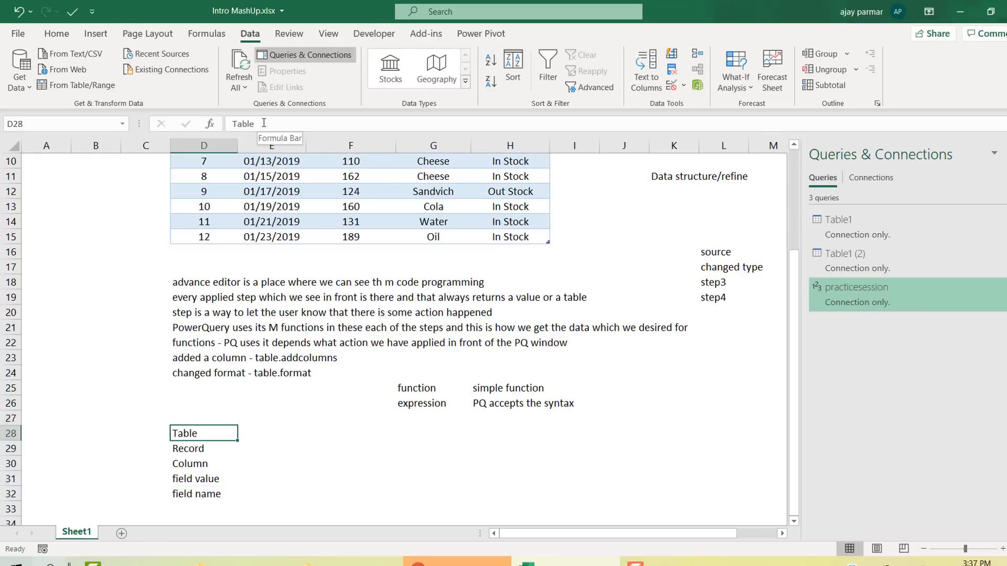
key(Right)
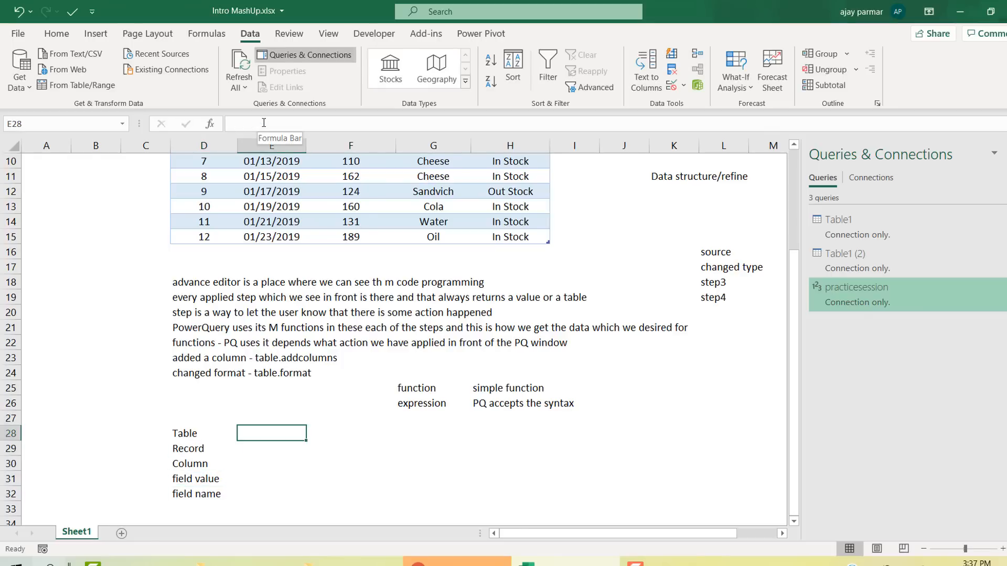
text(which has )
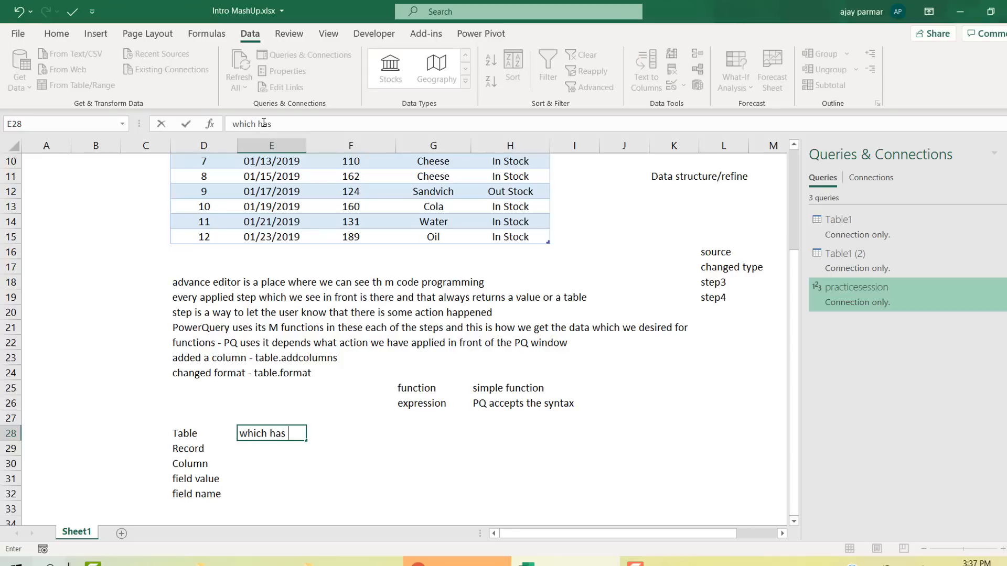
text(a dta)
key(BackSpace)
key(BackSpace)
text(ata)
key(Return)
Step: Enter the explanation "each row is your each record" in cell E29, beside the Record term
text(row)
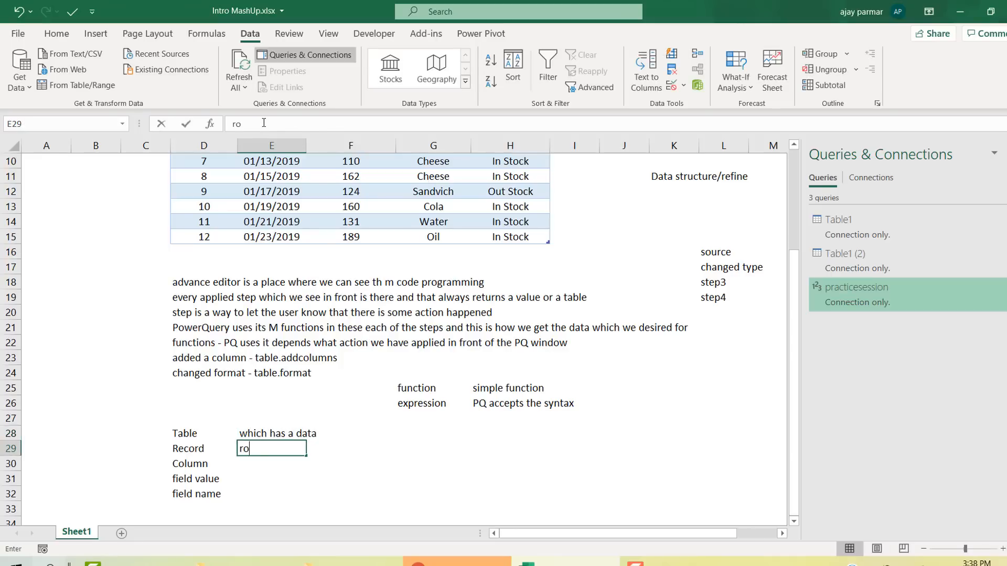
key(BackSpace)
key(BackSpace)
key(BackSpace)
text(each )
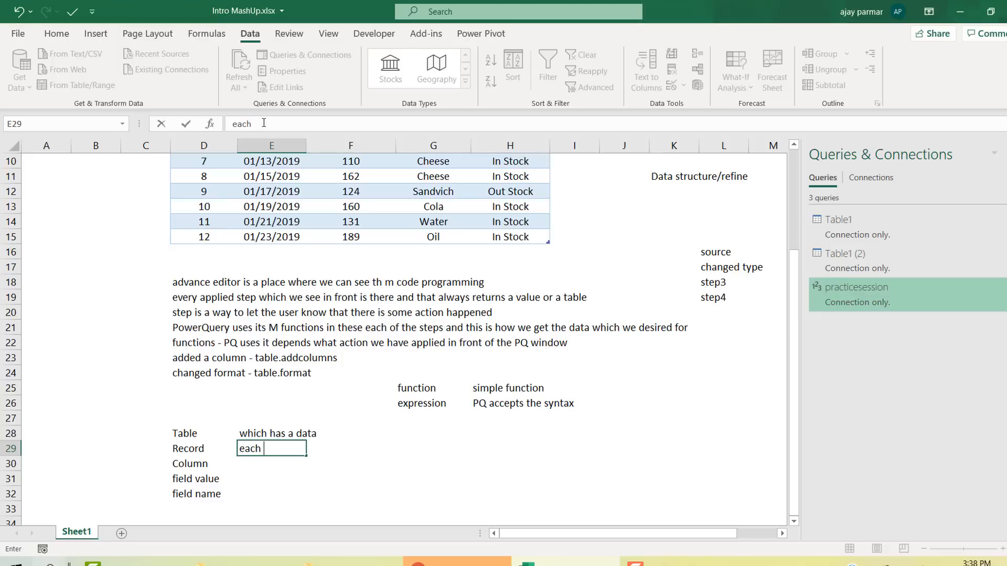
text(row is your each record)
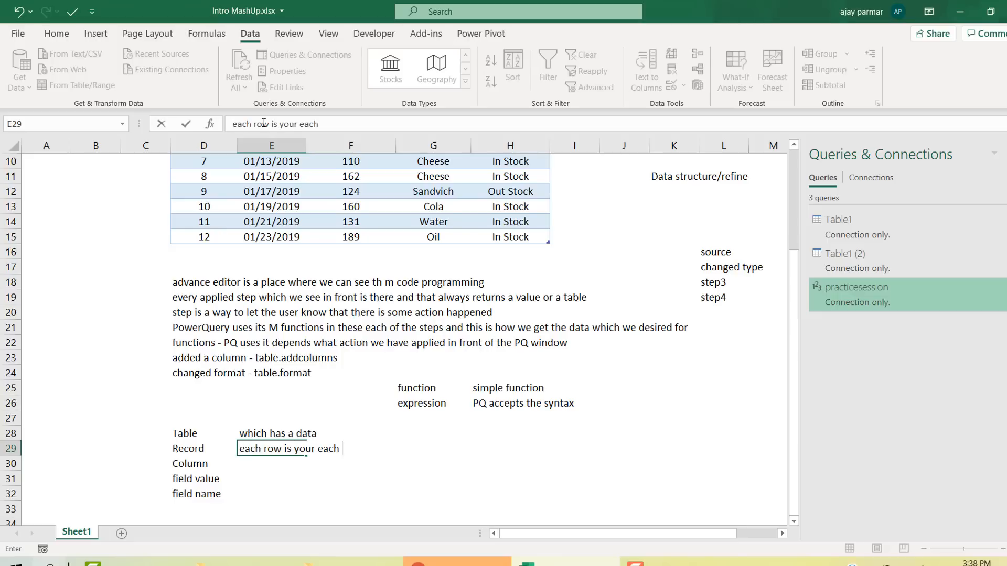
key(Return)
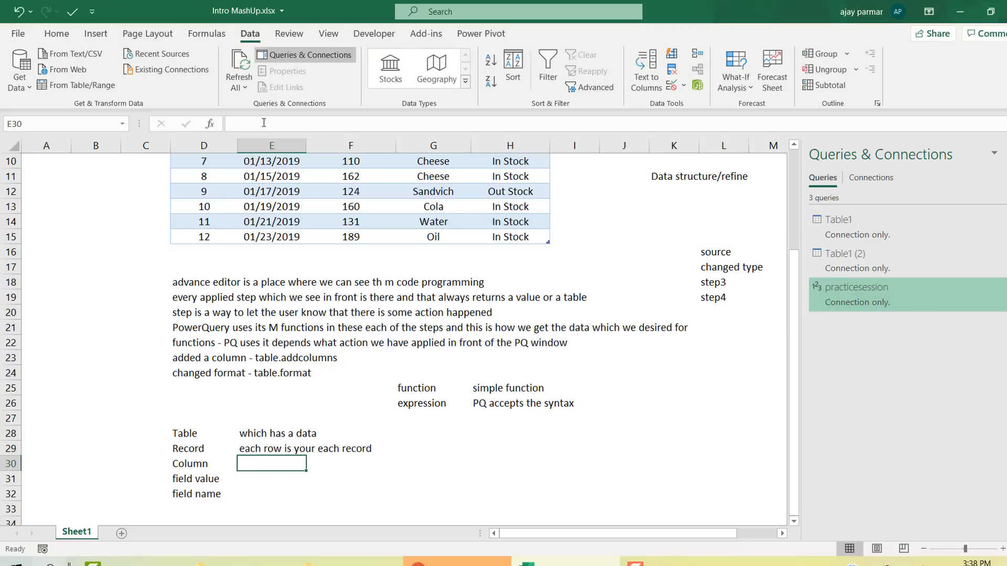
Step: Examine the sales table as a whole, its header row, and individual values in the Date and Sales Done columns
click(198, 209)
key(ctrl+Up)
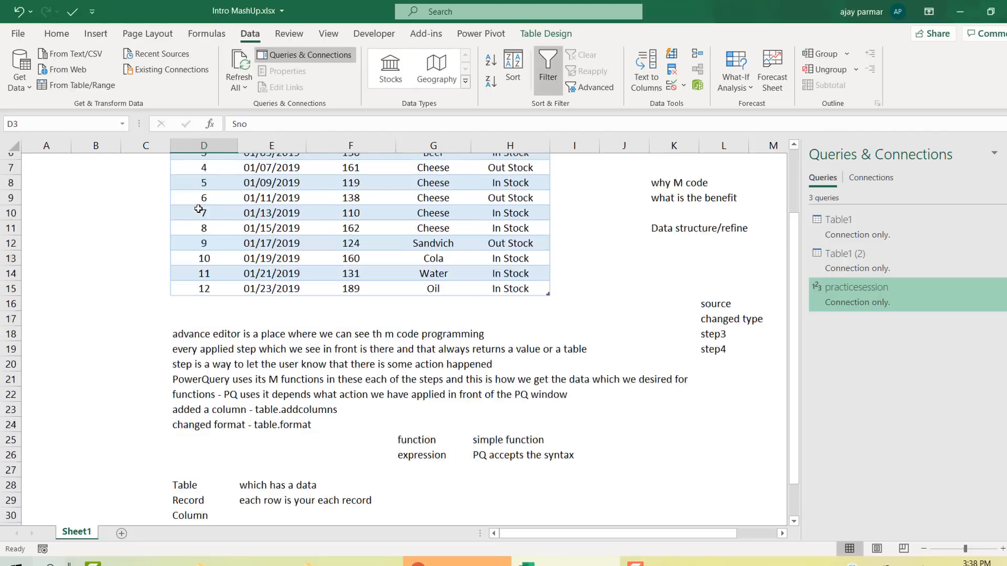
key(ctrl+a)
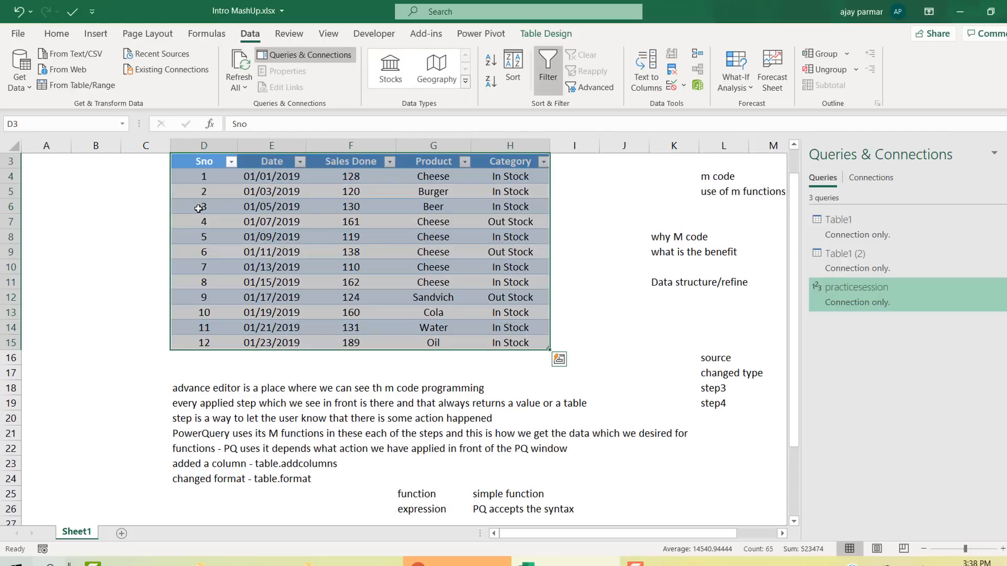
key(Left)
key(Right)
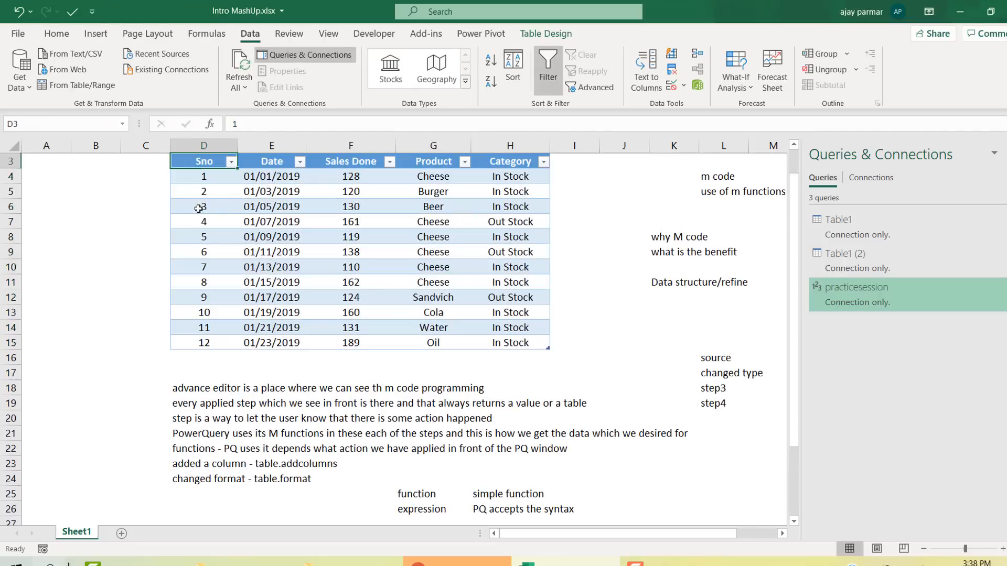
key(shift+Right)
key(shift+Right)
key(shift+Right)
key(shift+Right)
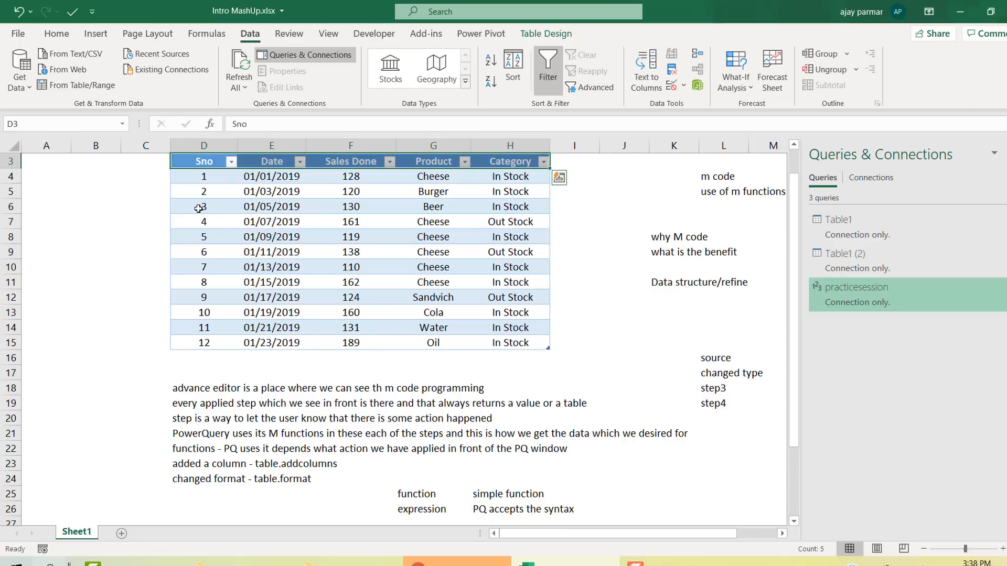
key(Right)
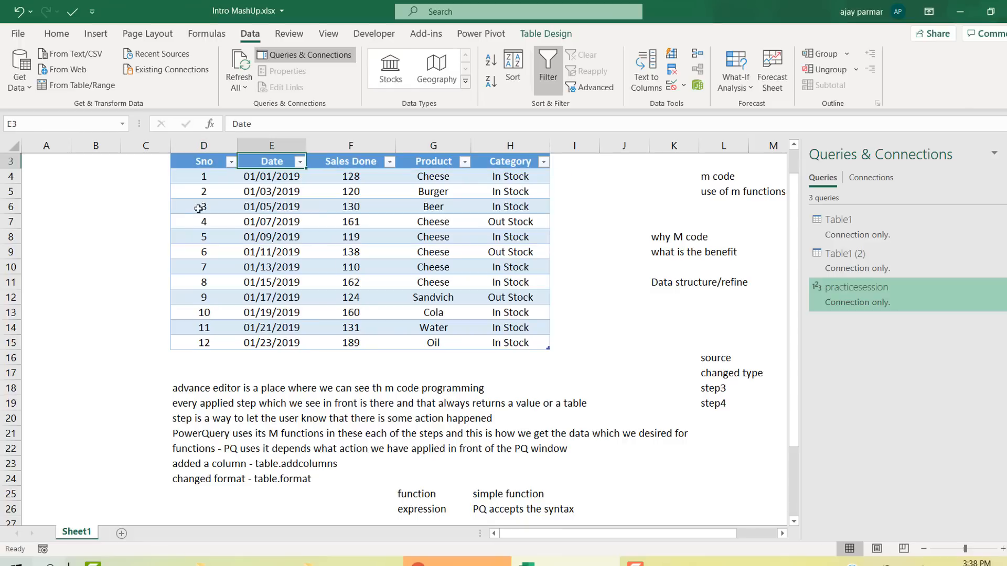
key(Down)
key(Down)
key(Down)
key(Down)
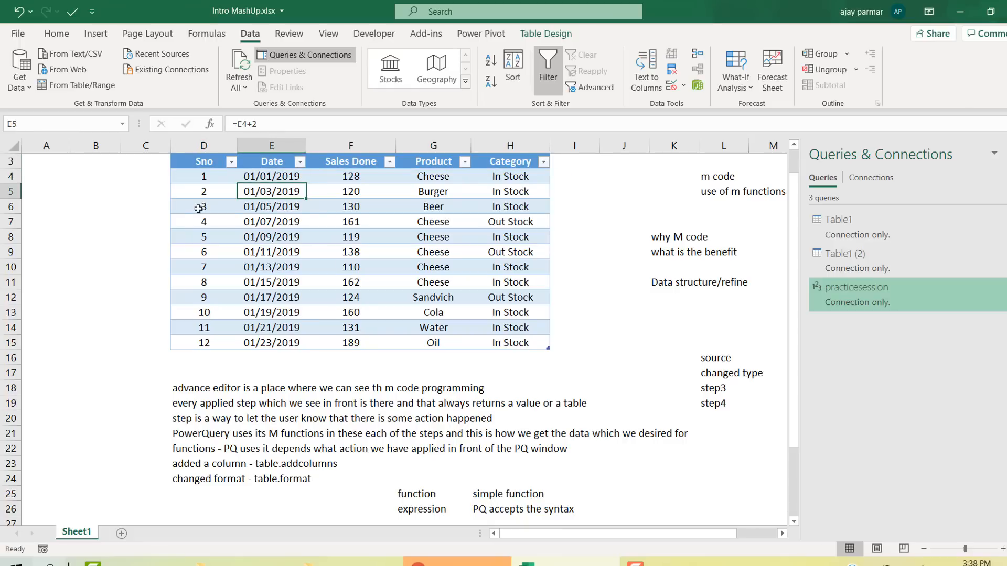
key(Right)
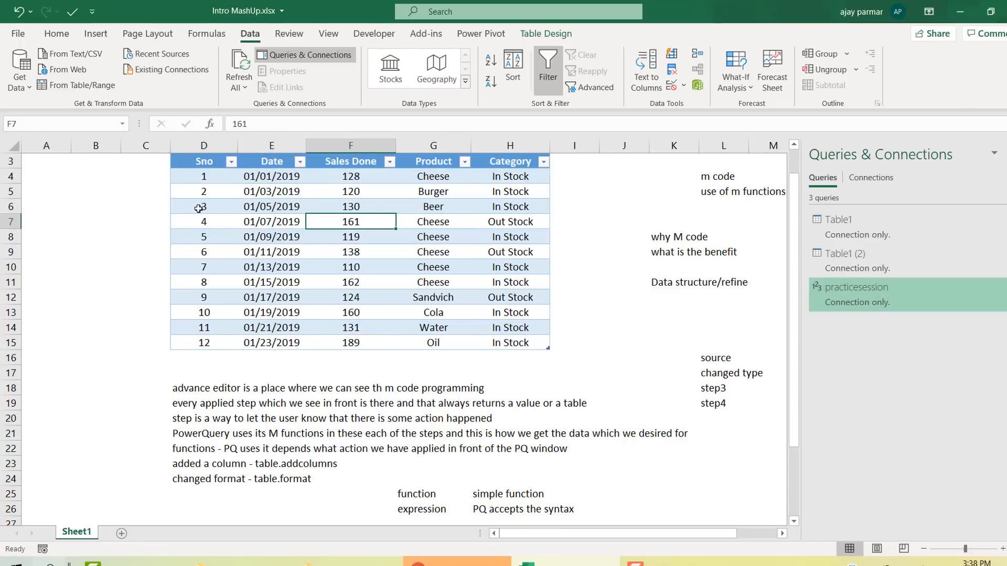
Step: Enter the explanation "any value inside the table" in cell E31, beside the field value term
key(Down)
key(Down)
key(Down)
key(Down)
key(Down)
key(Down)
key(Down)
key(Down)
key(Down)
key(Down)
key(Down)
key(Down)
key(Down)
key(Down)
key(Down)
key(Down)
key(Down)
key(Down)
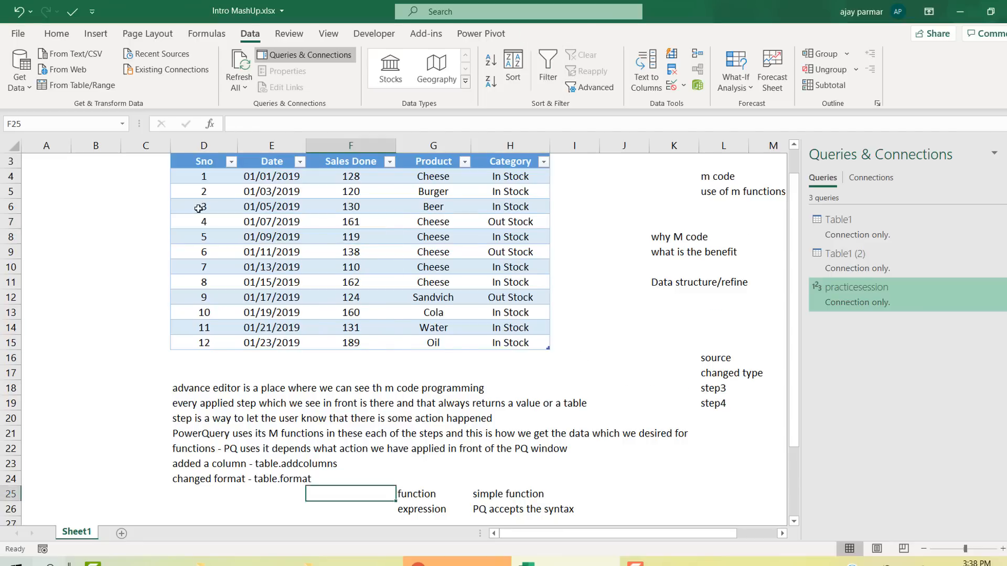
key(Down)
key(Down)
key(Down)
key(Down)
key(Down)
key(Down)
key(Left)
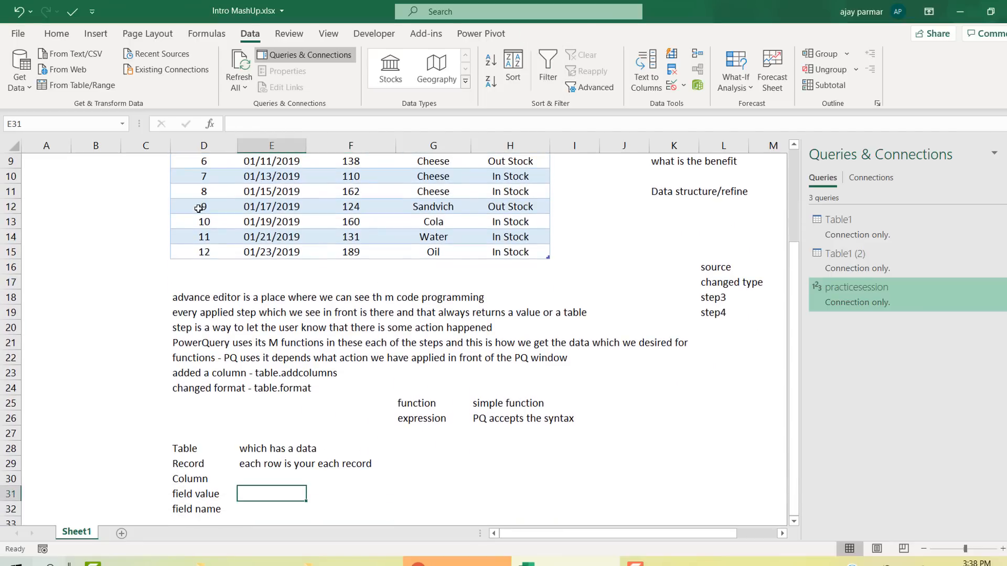
text(any va)
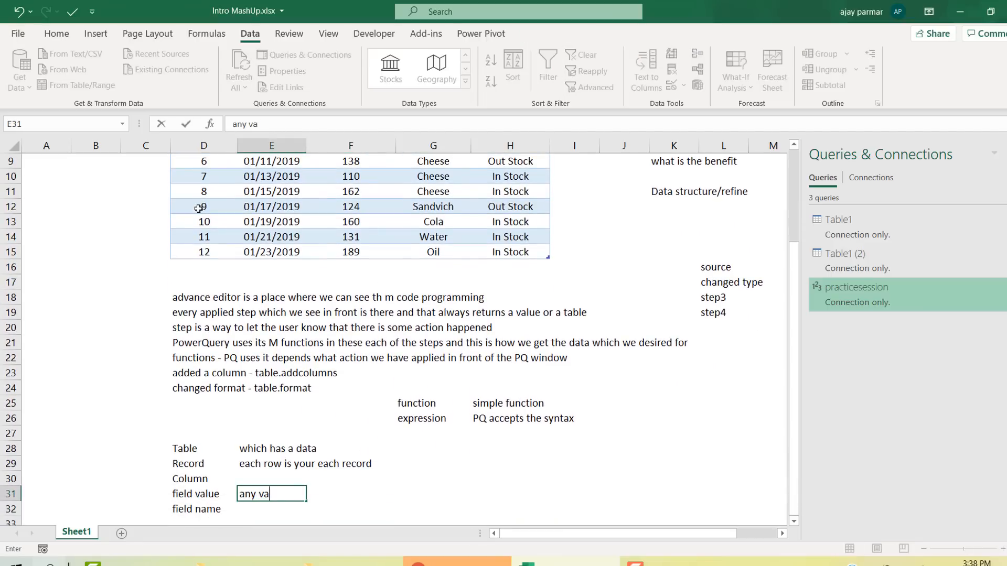
text(lue inside the )
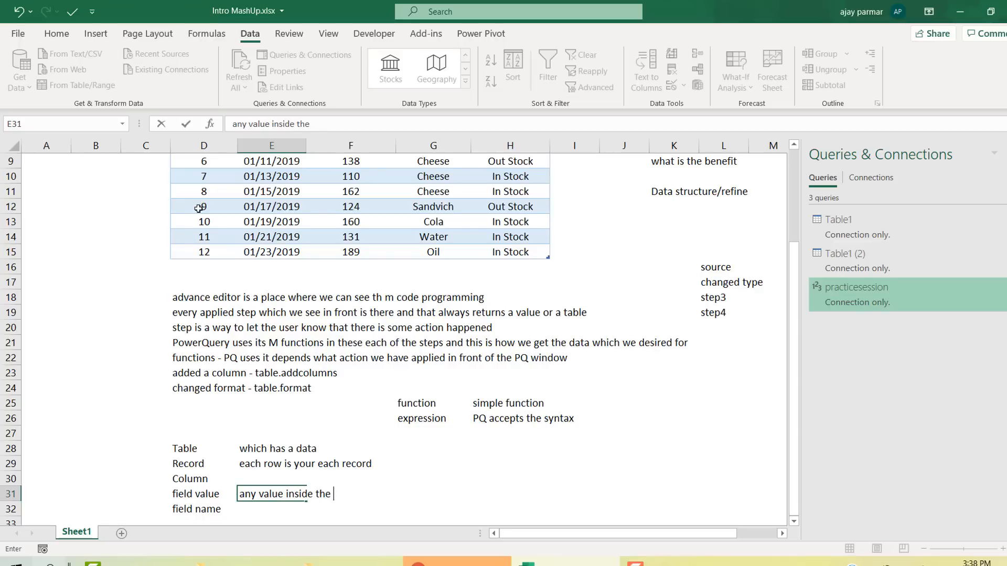
text(table)
key(Return)
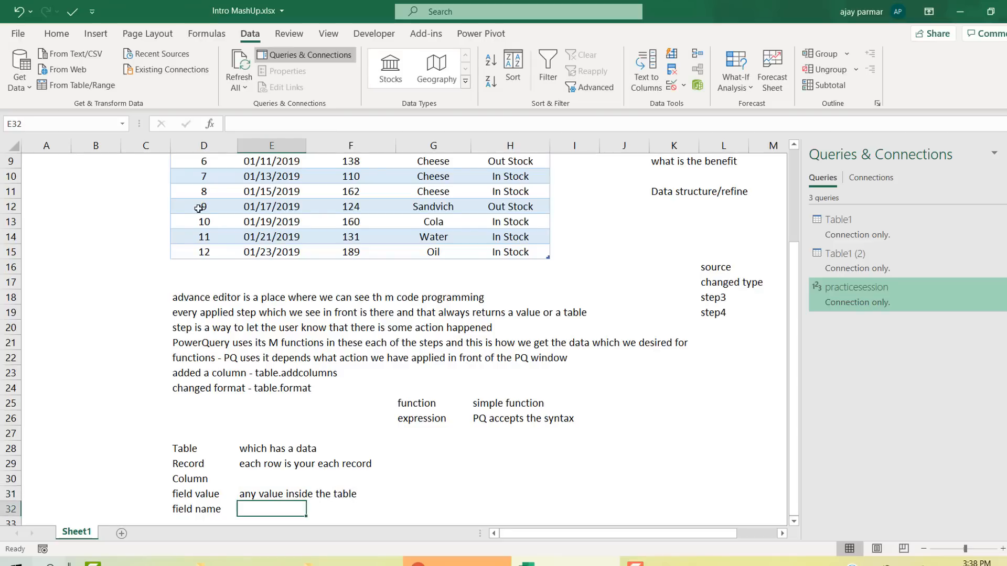
Step: Enter "column name" in cell E32 beside field name, and "first column or second column" in cell E30 beside Column
text(column n)
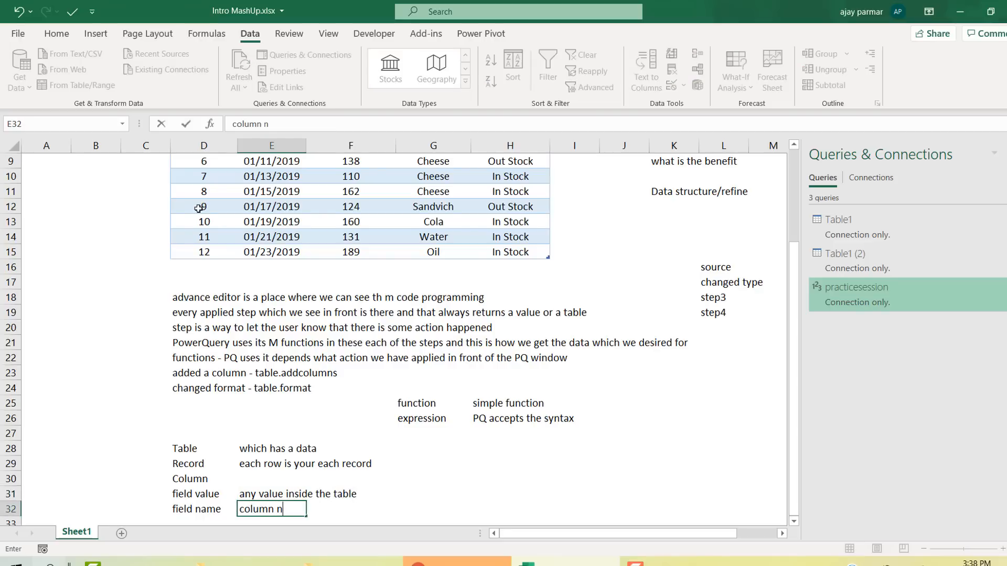
text(ame)
key(Up)
key(Up)
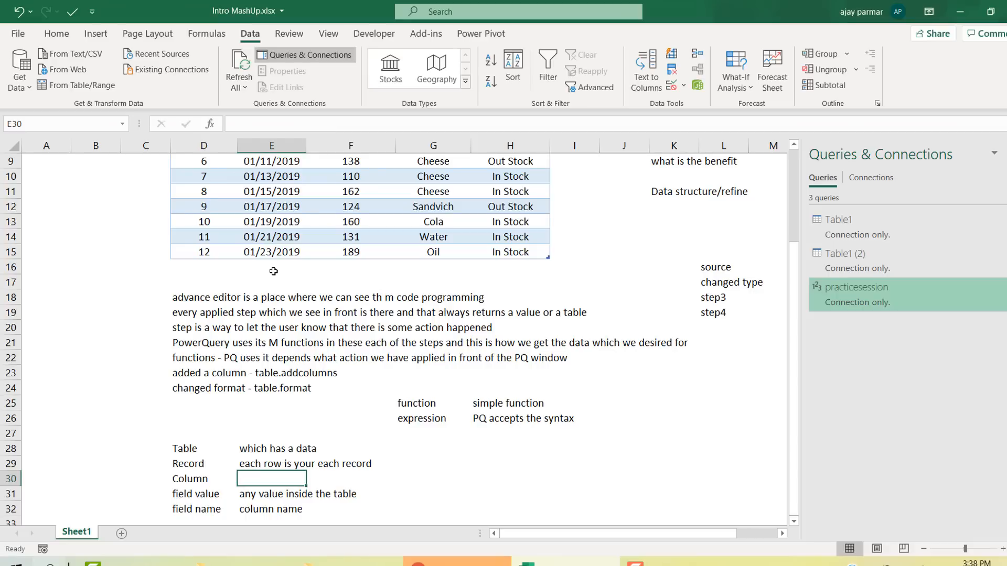
text(first colum)
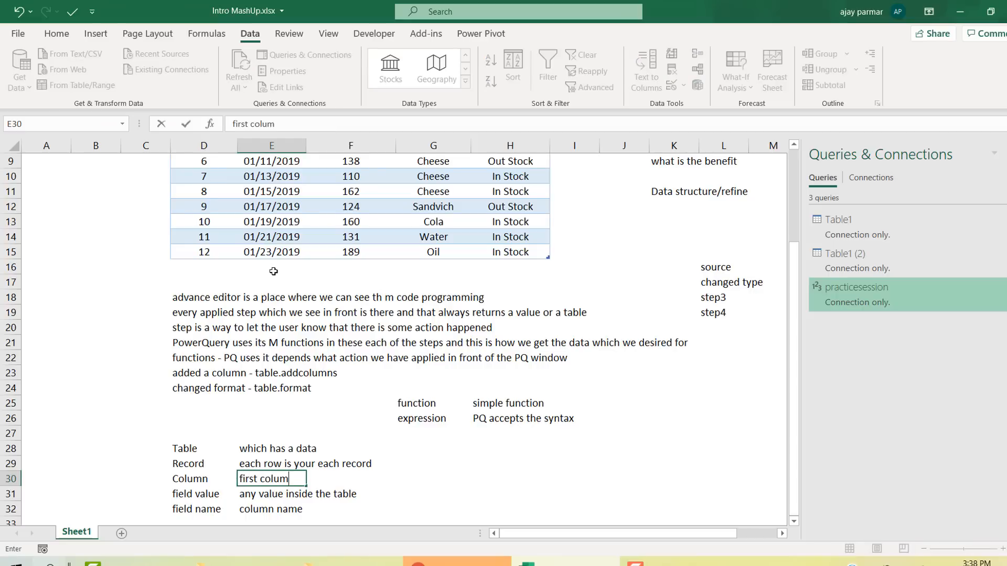
text(n or second column)
key(Return)
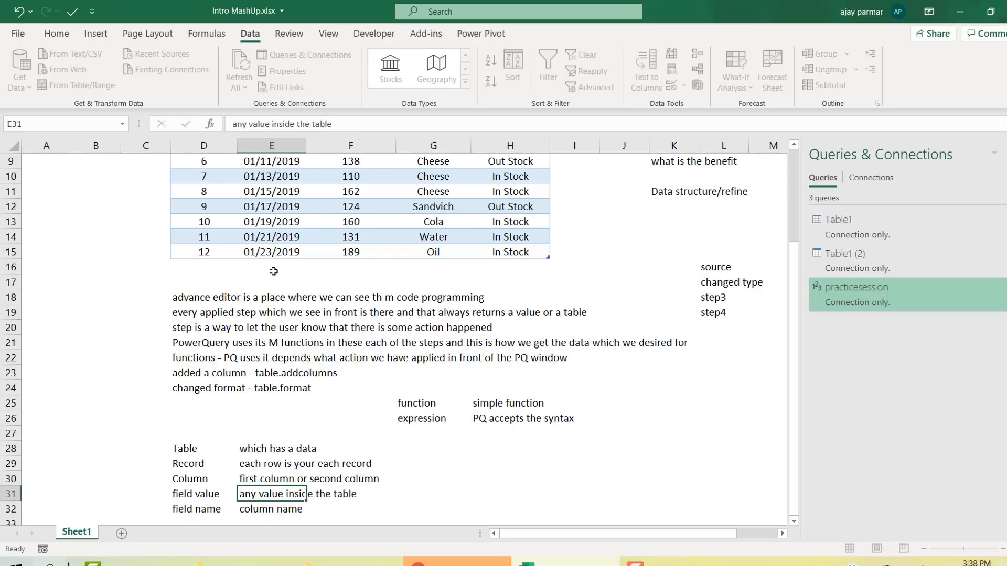
Step: Review the Record term in the notes and examine the table's first three records, row by row
click(228, 306)
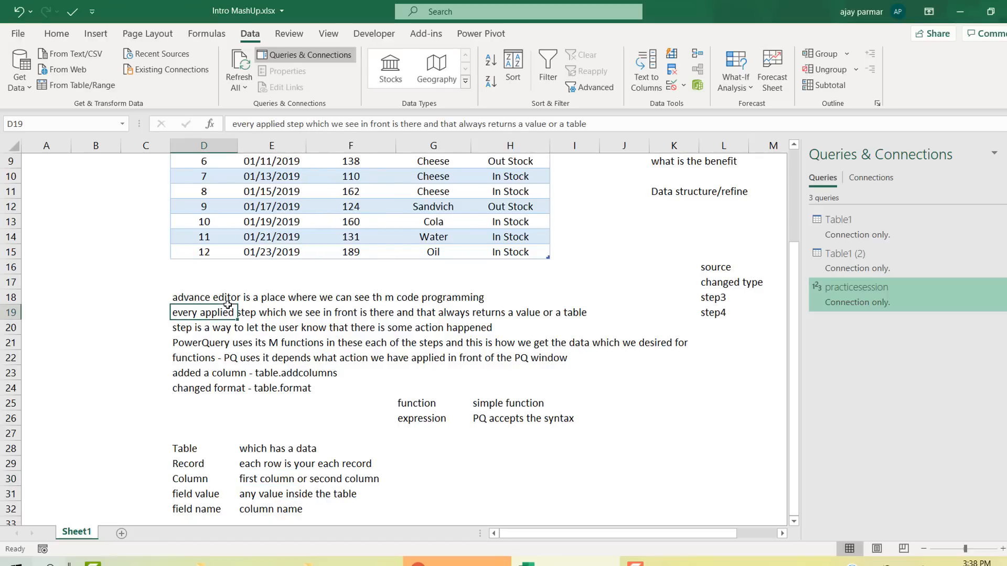
click(195, 463)
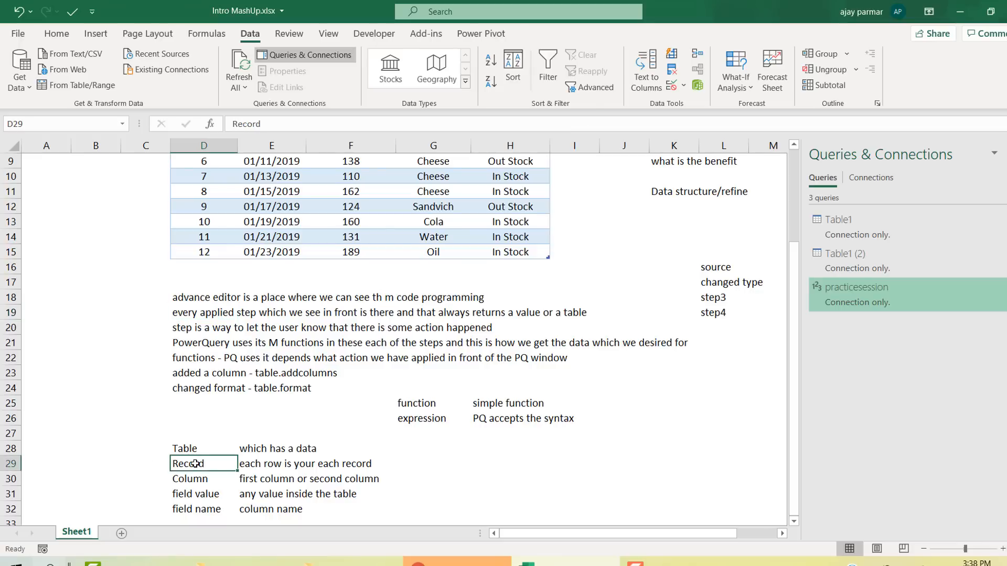
click(222, 176)
key(ctrl+Up)
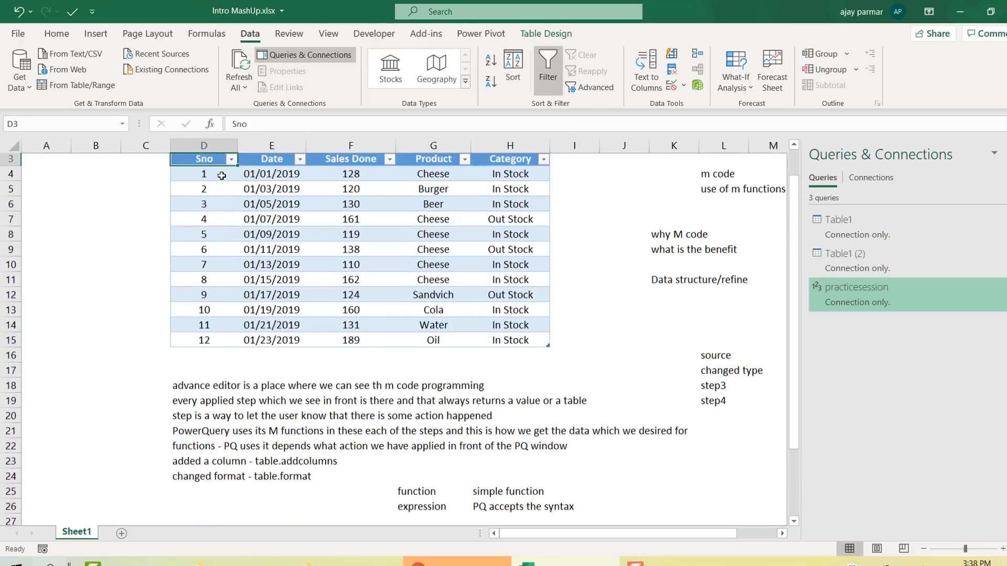
click(222, 176)
key(shift+Right)
key(shift+Right)
key(shift+Right)
key(shift+Right)
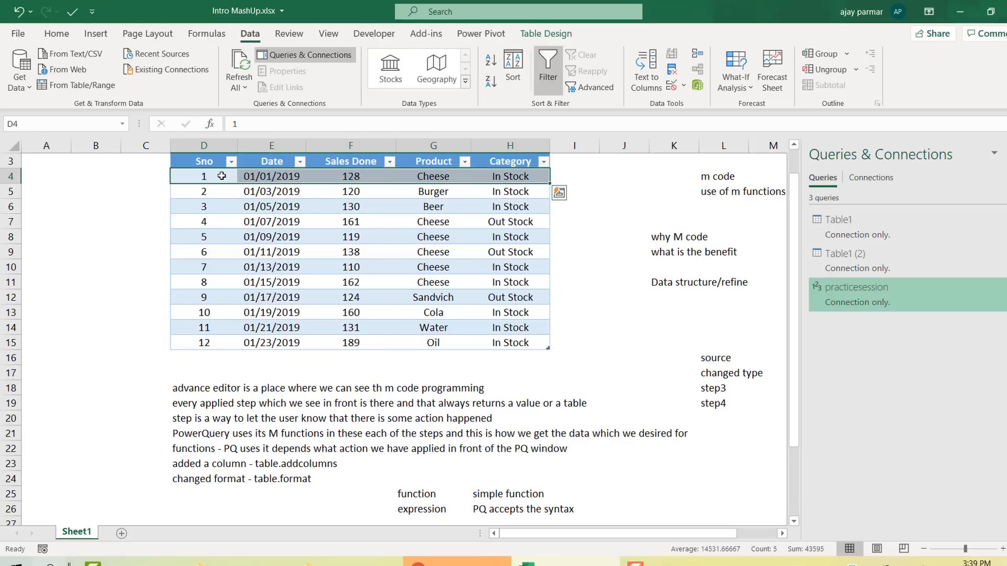
key(Down)
key(shift+Right)
key(shift+Right)
key(shift+Right)
key(shift+Right)
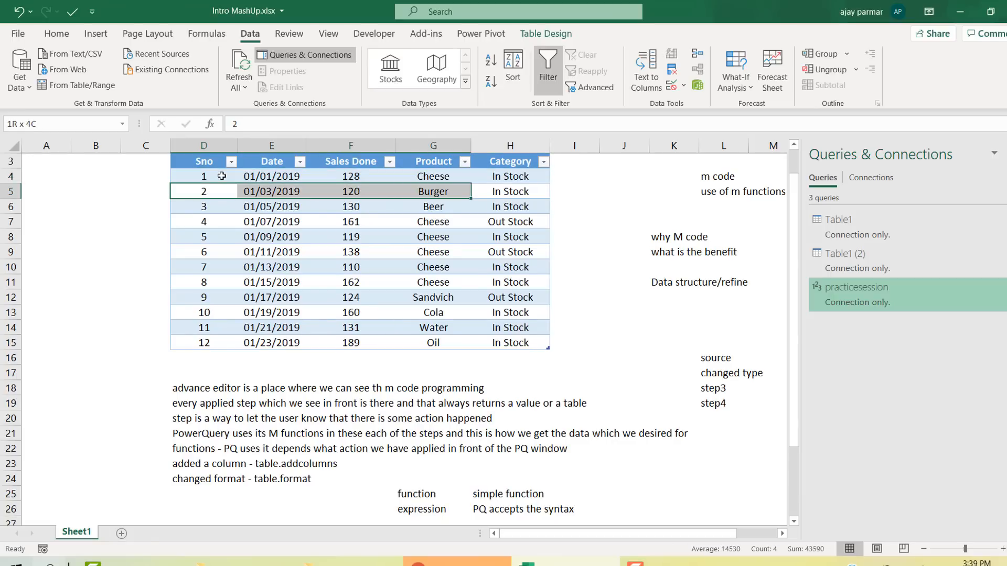
key(Down)
key(shift+Right)
key(shift+Right)
key(shift+Right)
key(shift+Right)
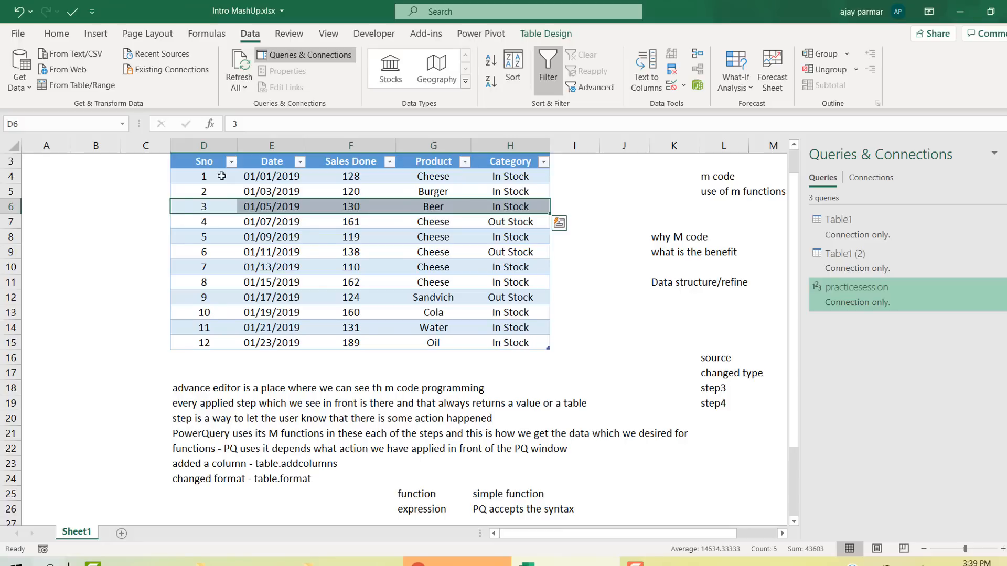
key(Down)
key(Up)
key(Up)
key(Up)
key(Up)
key(Up)
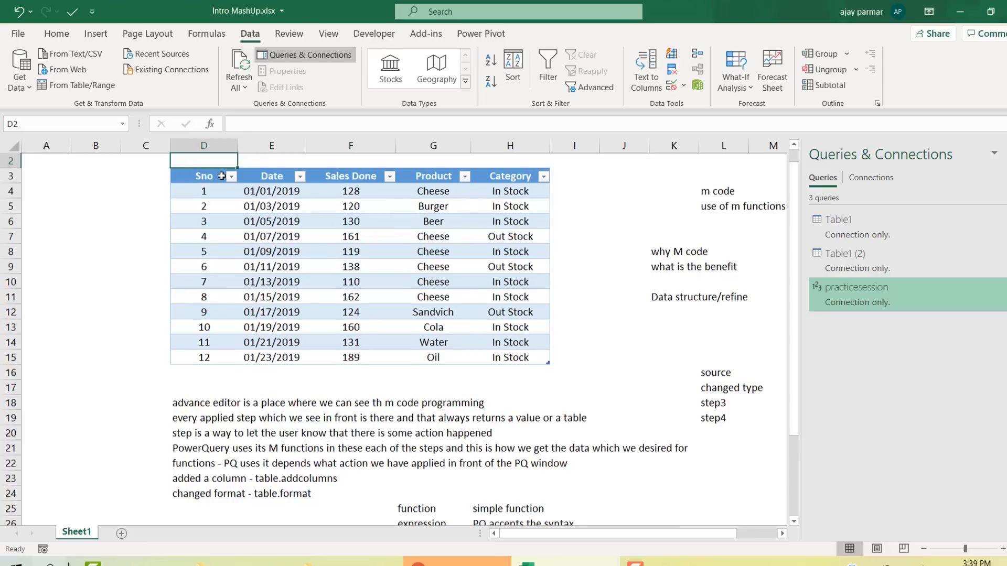
key(Down)
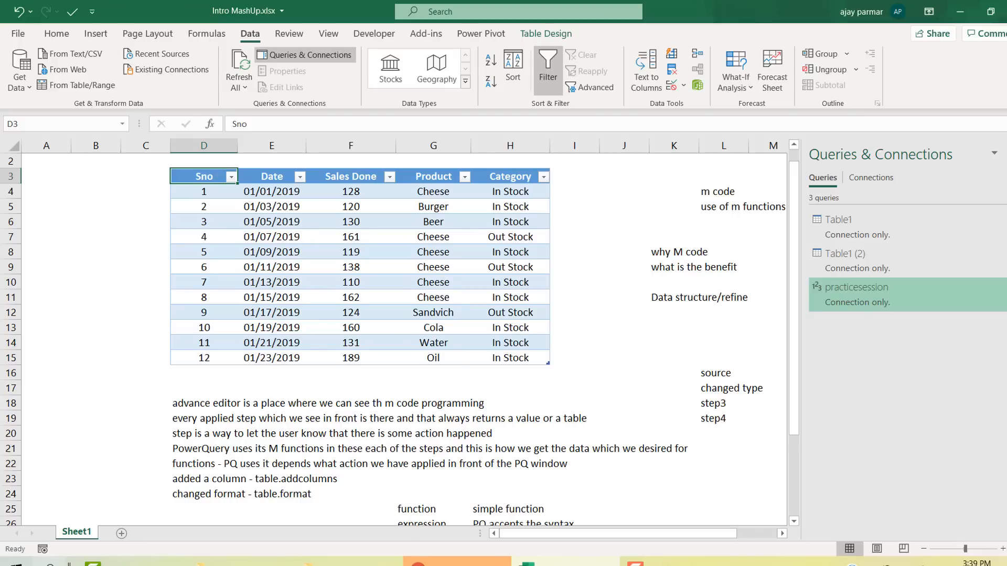
Step: Switch to the Power Query M documentation in the browser, filter the titles by "list." and look through the List functions
click(418, 563)
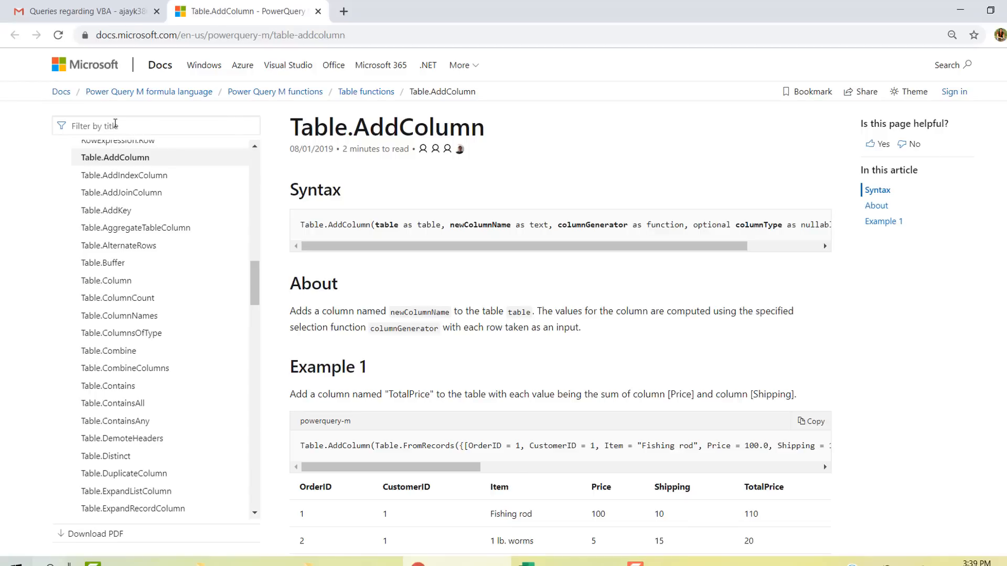
click(116, 124)
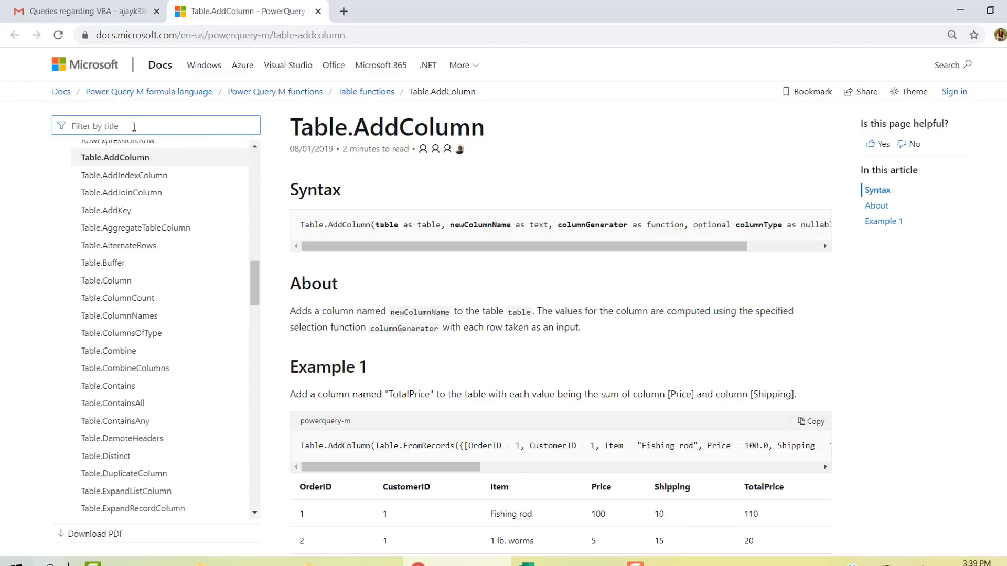
click(132, 131)
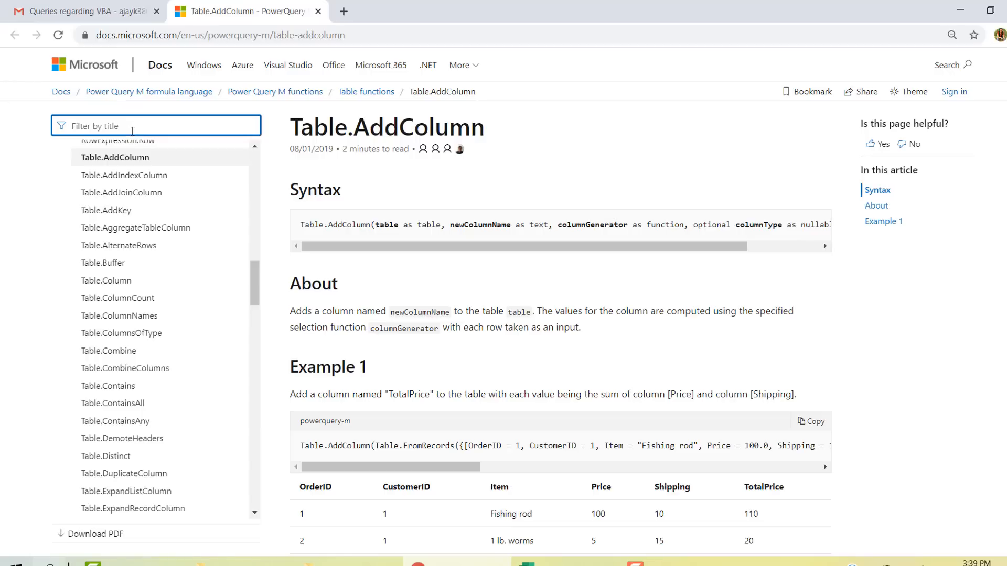
text(list.)
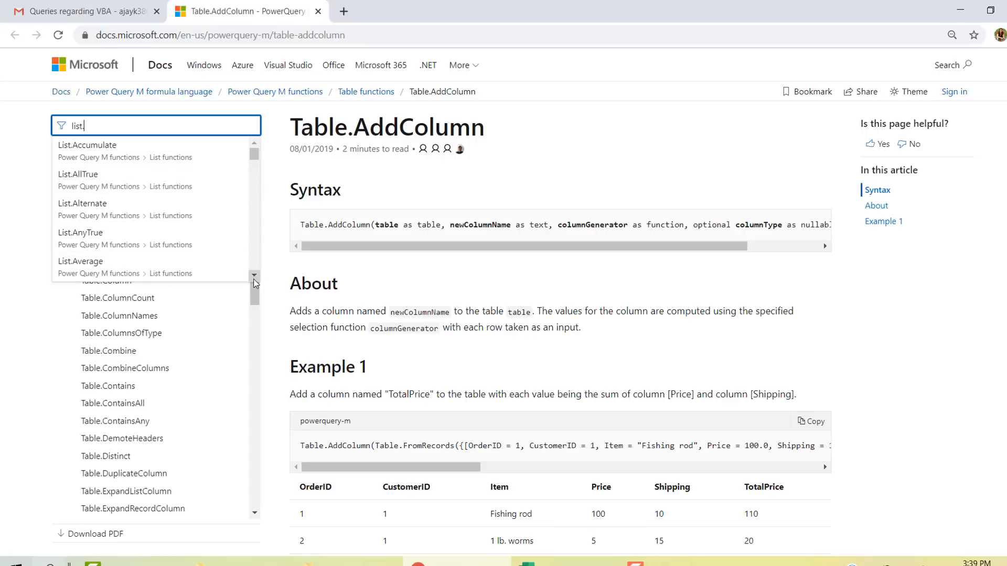
scroll(254, 280, down, 5)
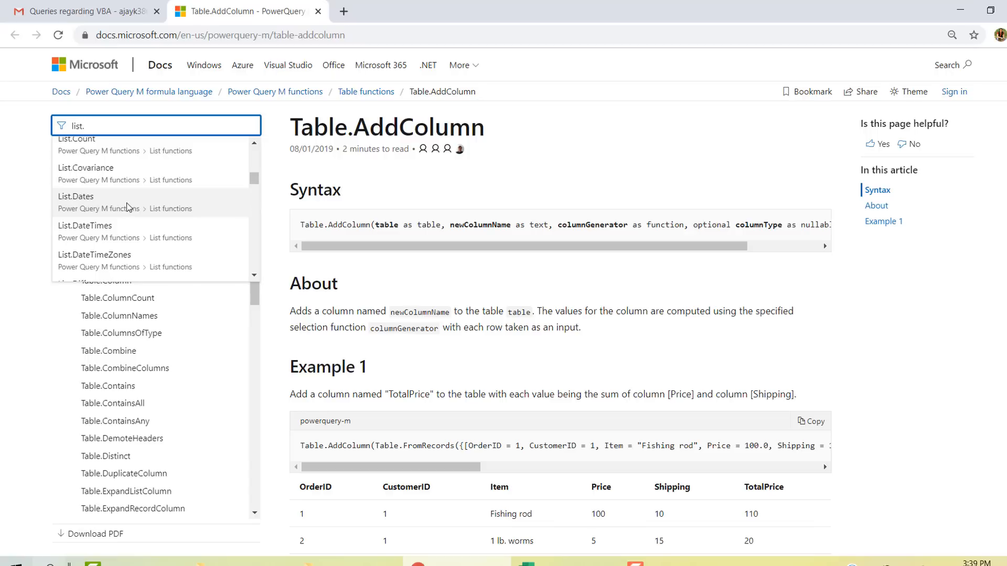
Step: Filter the documentation titles by "record." to look over the Record functions, and clear the filter
key(BackSpace)
key(BackSpace)
key(BackSpace)
key(BackSpace)
key(BackSpace)
text(r)
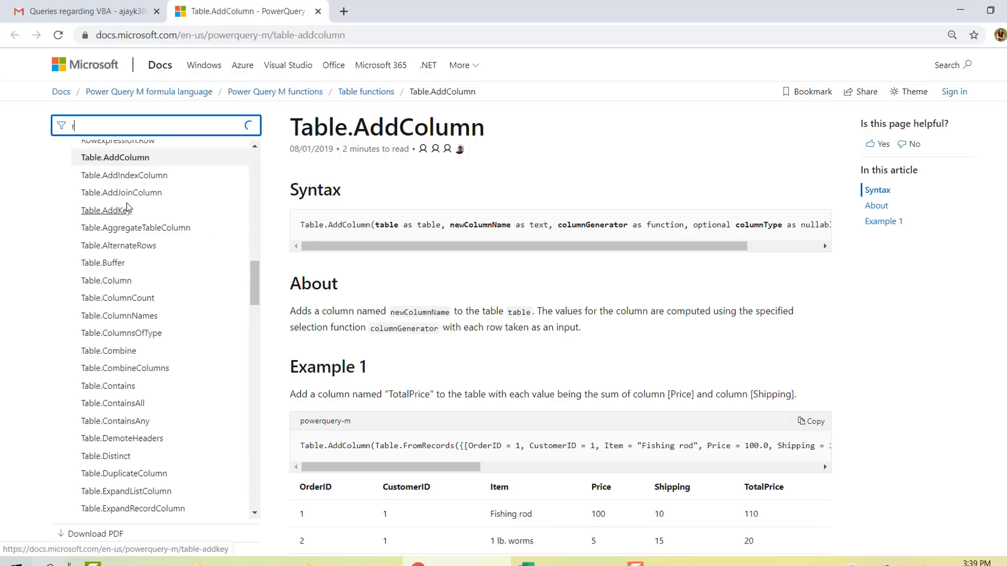
text(ecord.)
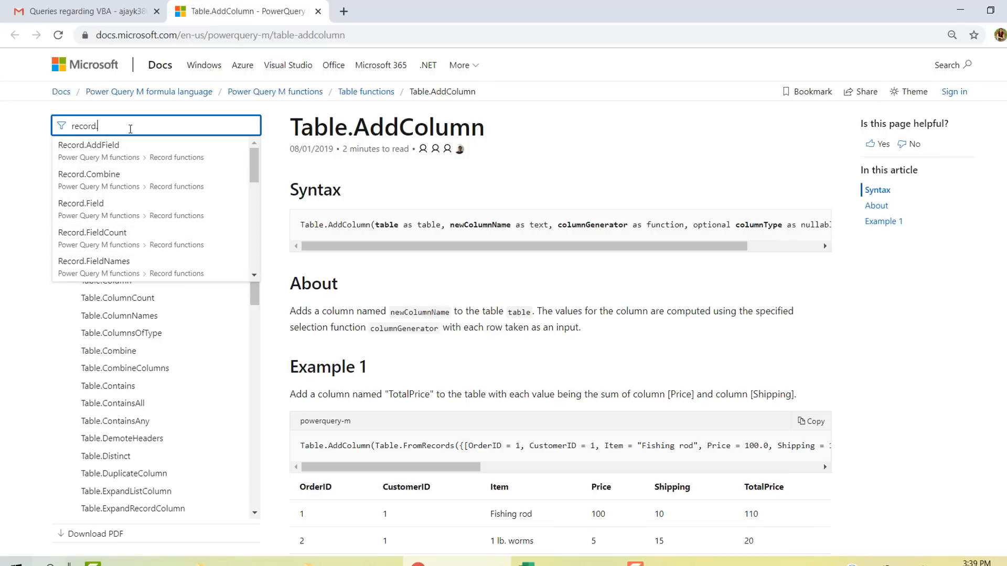
key(BackSpace)
key(BackSpace)
key(BackSpace)
key(BackSpace)
key(BackSpace)
key(BackSpace)
key(BackSpace)
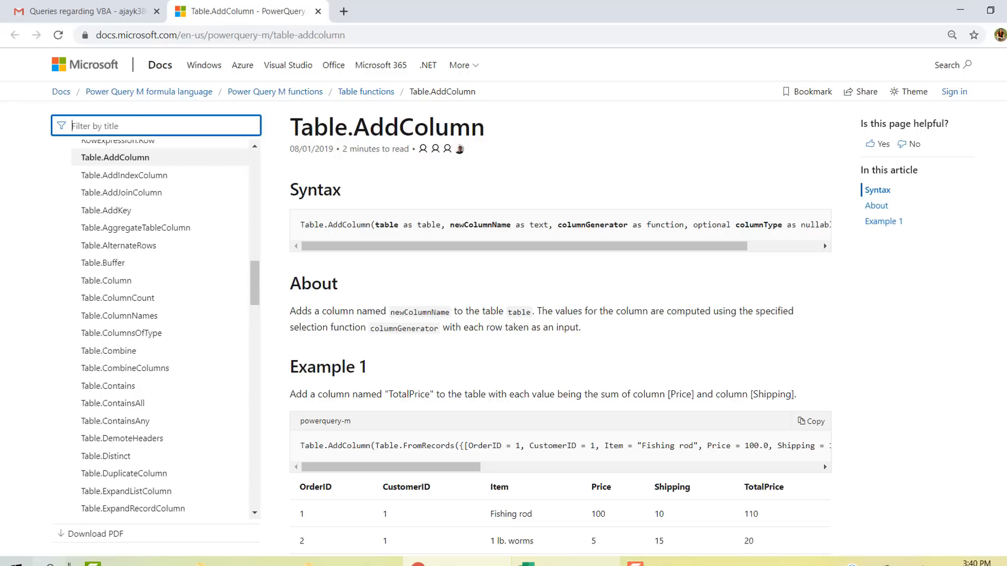
Step: Switch back to the Intro MashUp.xlsx workbook in Excel, select cell F6 and close the Queries & Connections pane
mouse_move(527, 563)
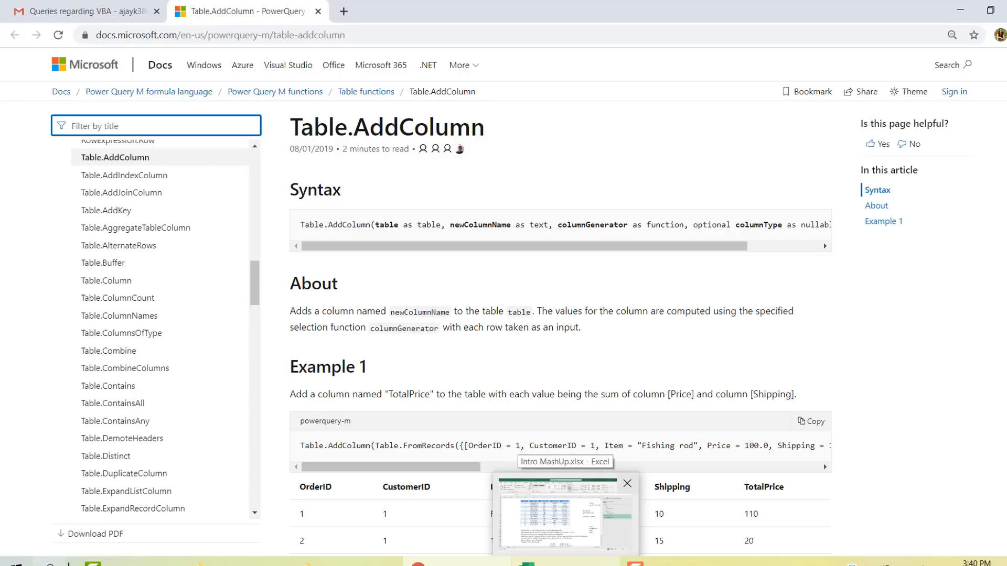
click(557, 514)
click(289, 258)
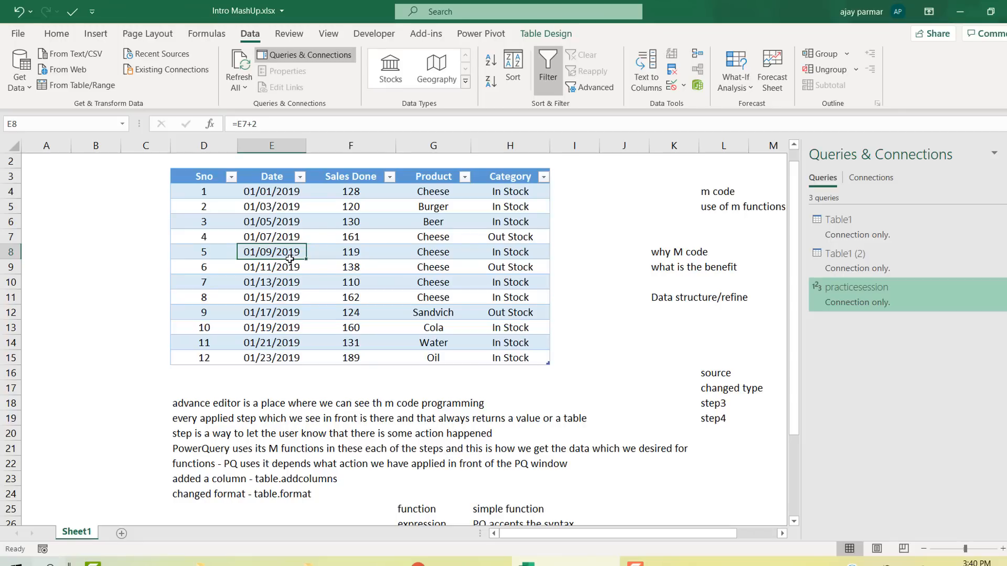
click(319, 226)
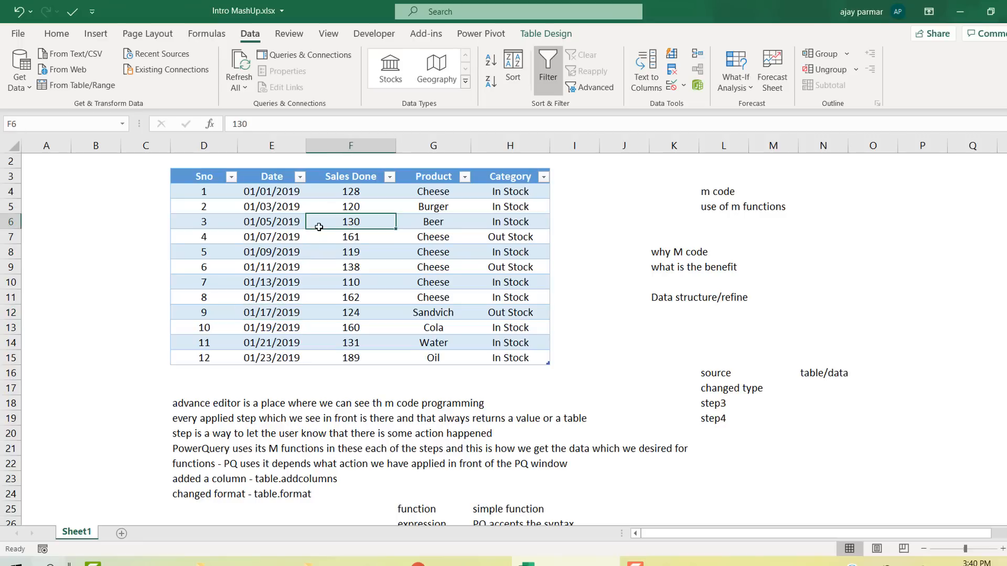